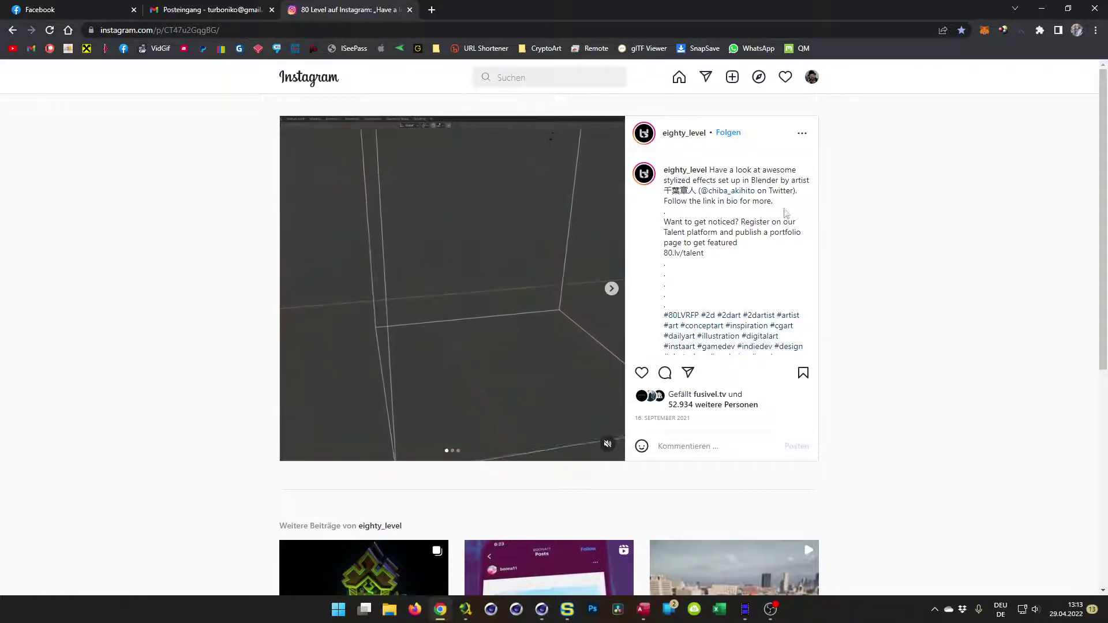
# - Bring Cinema 4D forward and add a Hexa-type Platonic solid to the scene
pyautogui.click(1042, 9)
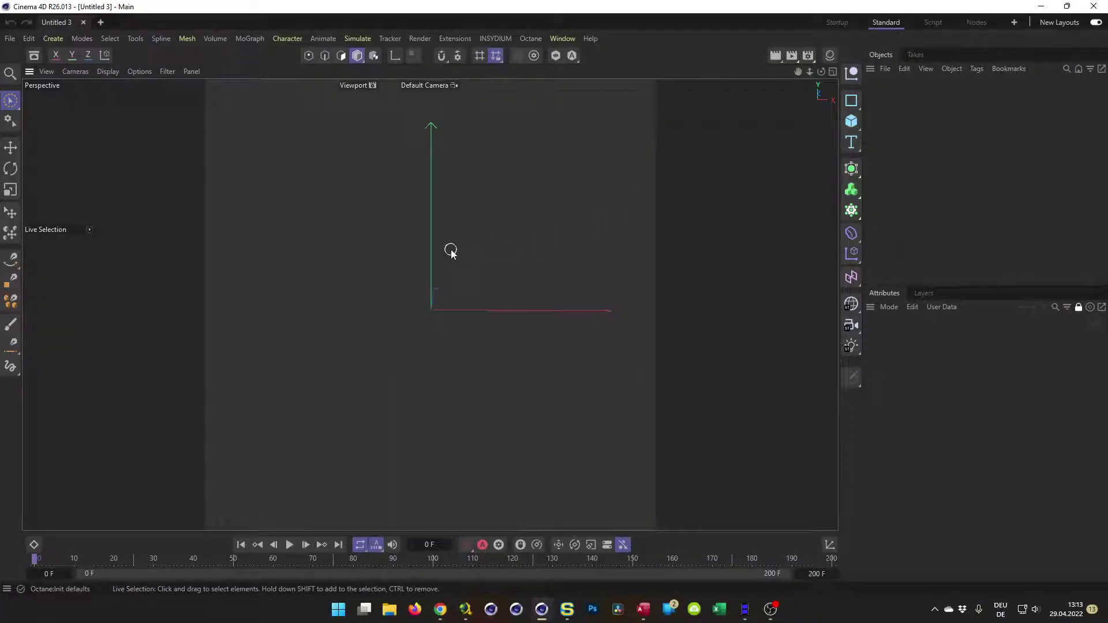
pyautogui.click(856, 127)
pyautogui.click(889, 264)
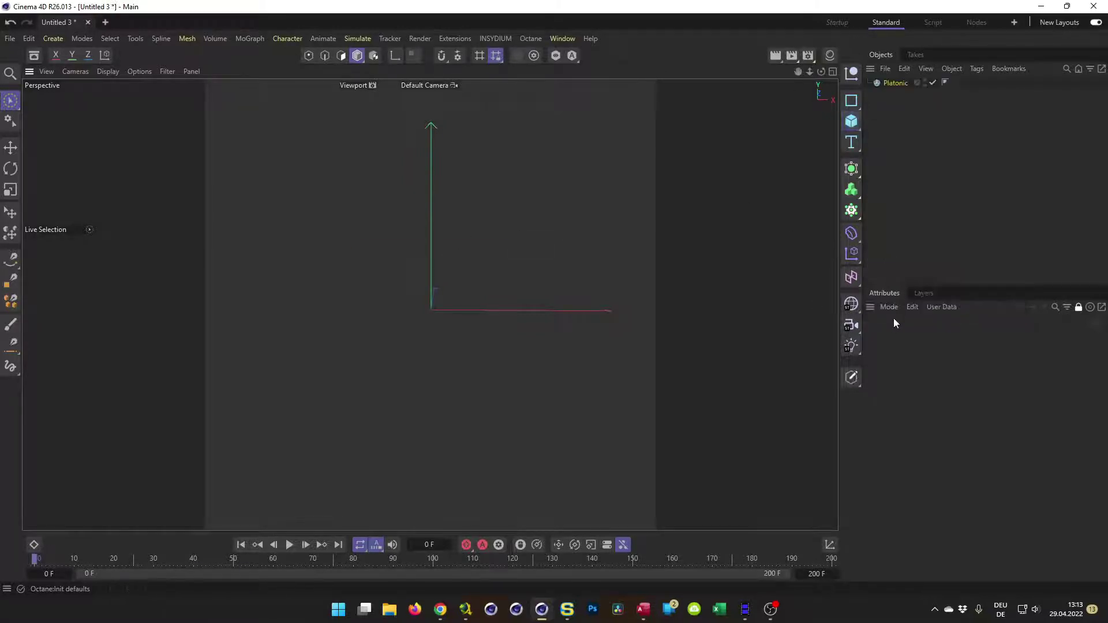
pyautogui.keyDown('alt'); pyautogui.moveTo(399, 260); pyautogui.dragTo(477, 259); pyautogui.keyUp('alt')
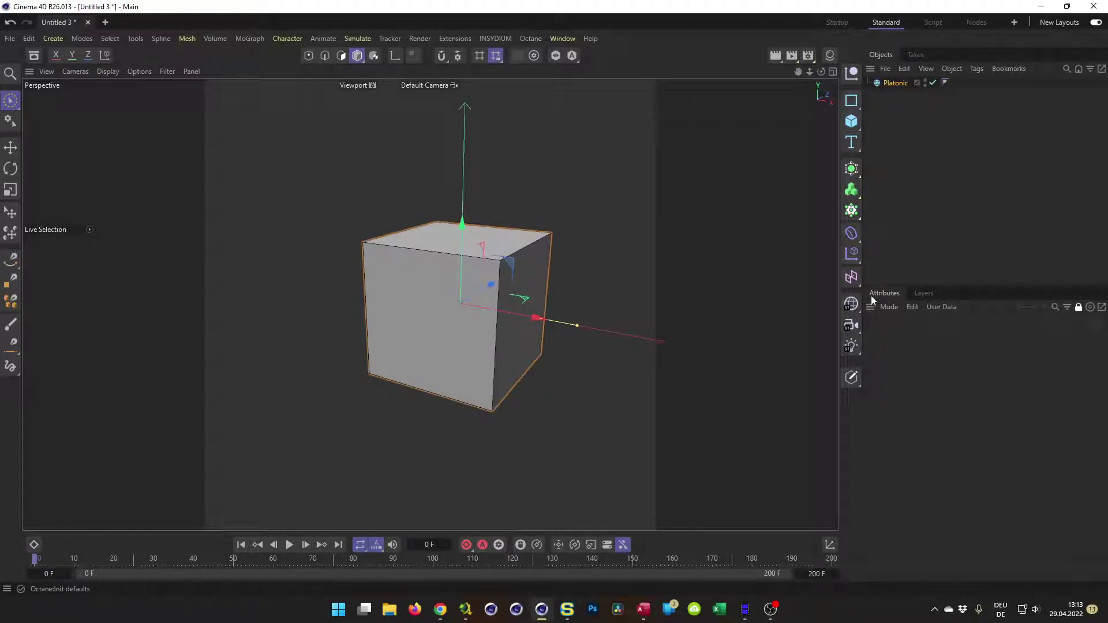
pyautogui.click(1078, 307)
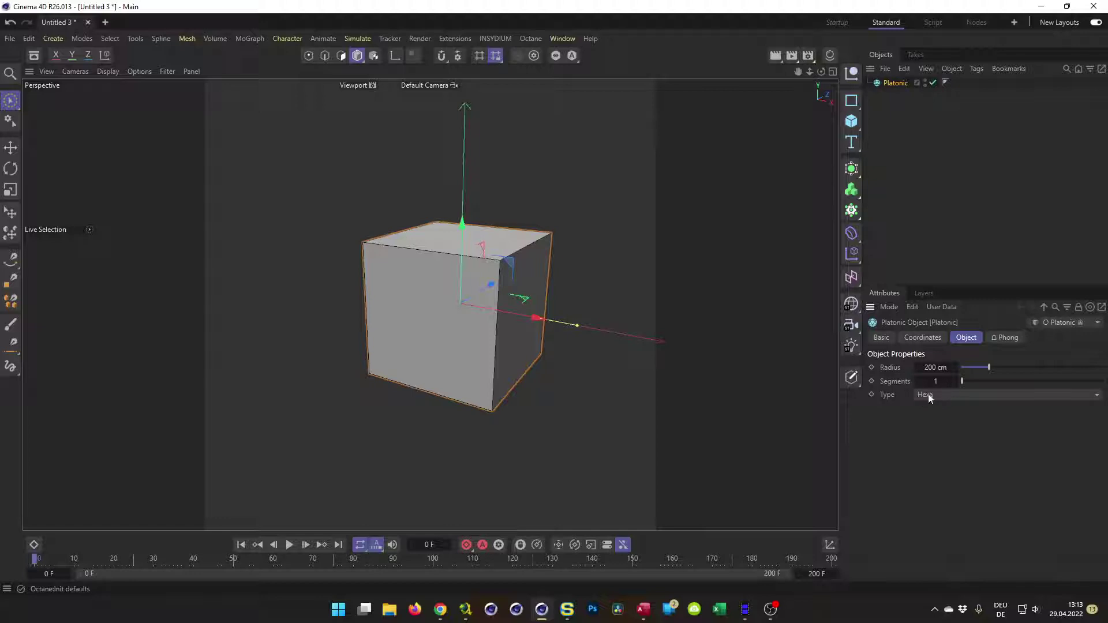
# - Give the Platonic 15 segments and duplicate it as Platonic.1
pyautogui.moveTo(929, 383)
pyautogui.mouseDown()
pyautogui.moveTo(957, 382)
pyautogui.moveTo(938, 383)
pyautogui.moveTo(948, 383)
pyautogui.mouseUp()
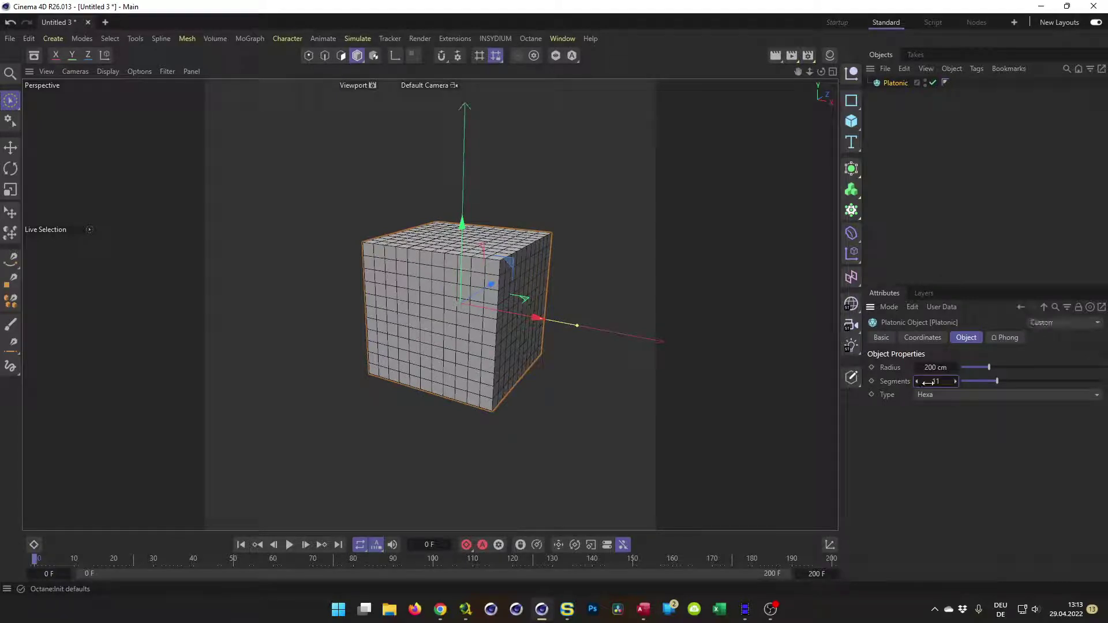
pyautogui.write('15')
pyautogui.press('Return')
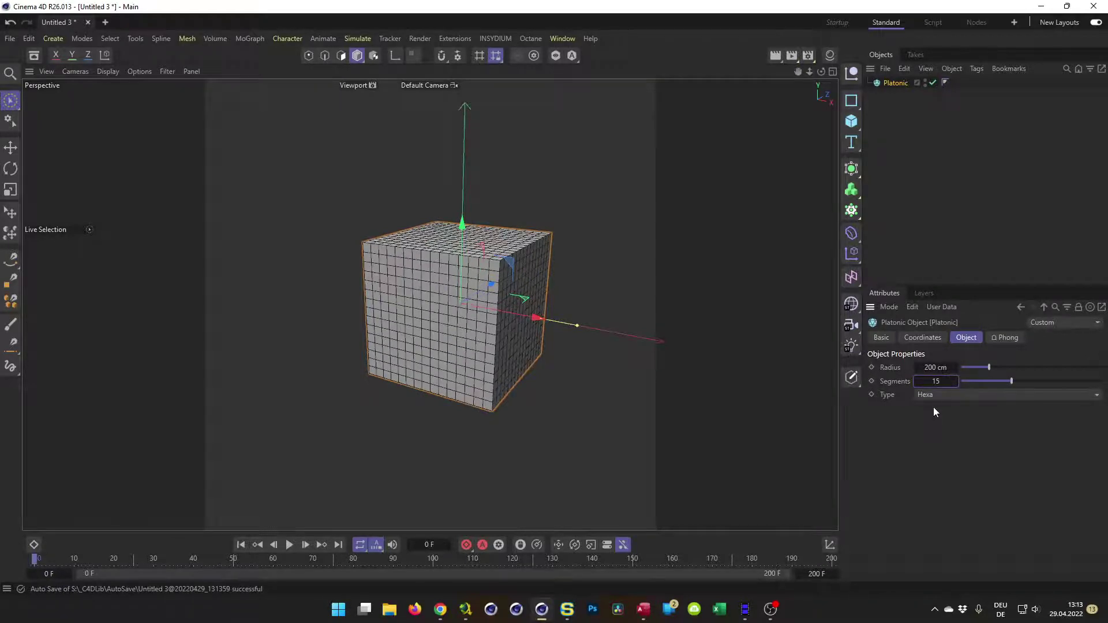
pyautogui.keyDown('alt'); pyautogui.moveTo(745, 358); pyautogui.dragTo(433, 327); pyautogui.keyUp('alt')
pyautogui.keyDown('ctrl'); pyautogui.moveTo(901, 116); pyautogui.dragTo(899, 95); pyautogui.keyUp('ctrl')
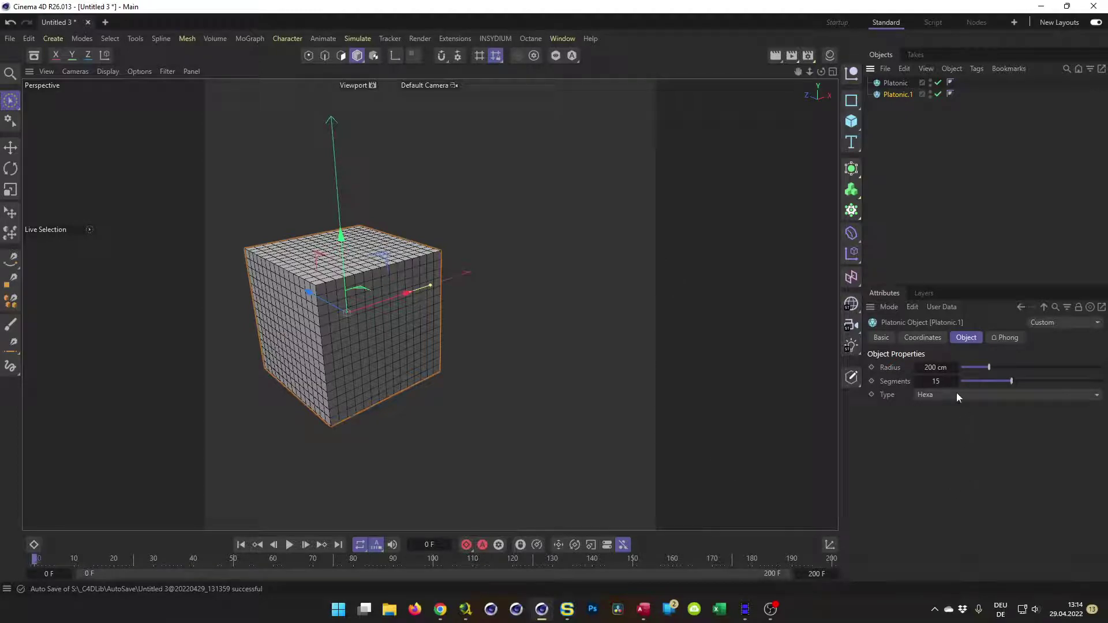
# - Set Platonic.1's segment count to 5
pyautogui.click(940, 381)
pyautogui.write('5')
pyautogui.press('Return')
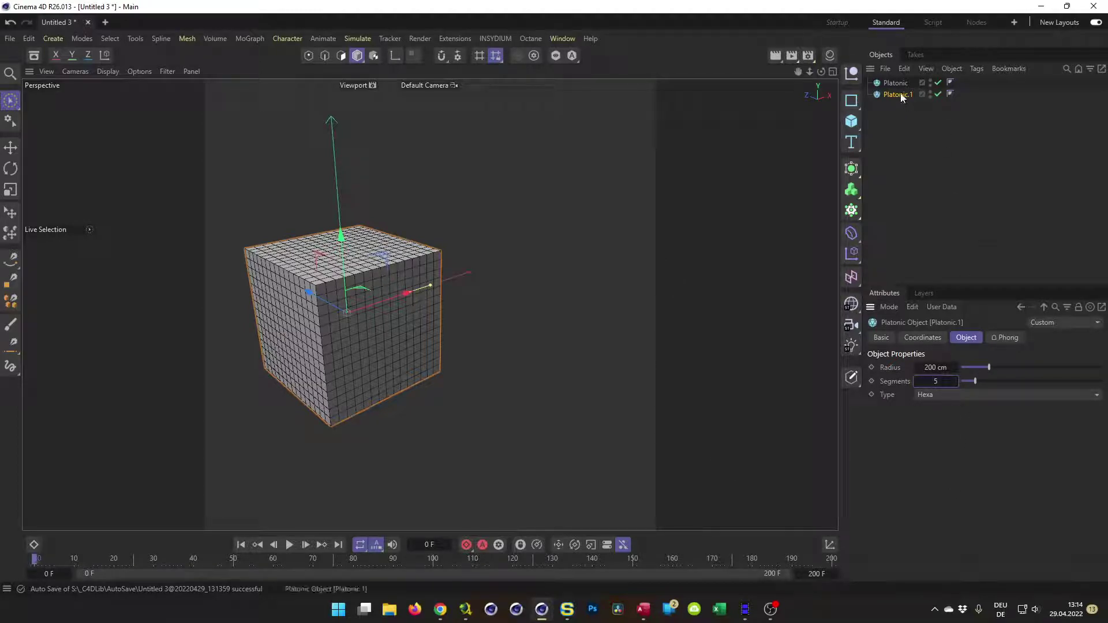
# - Move Platonic.1 up and aside so it overlaps the first cube's upper corner
pyautogui.moveTo(400, 304); pyautogui.dragTo(400, 159)
pyautogui.moveTo(404, 243)
pyautogui.mouseDown()
pyautogui.moveTo(468, 235)
pyautogui.moveTo(396, 230)
pyautogui.mouseUp()
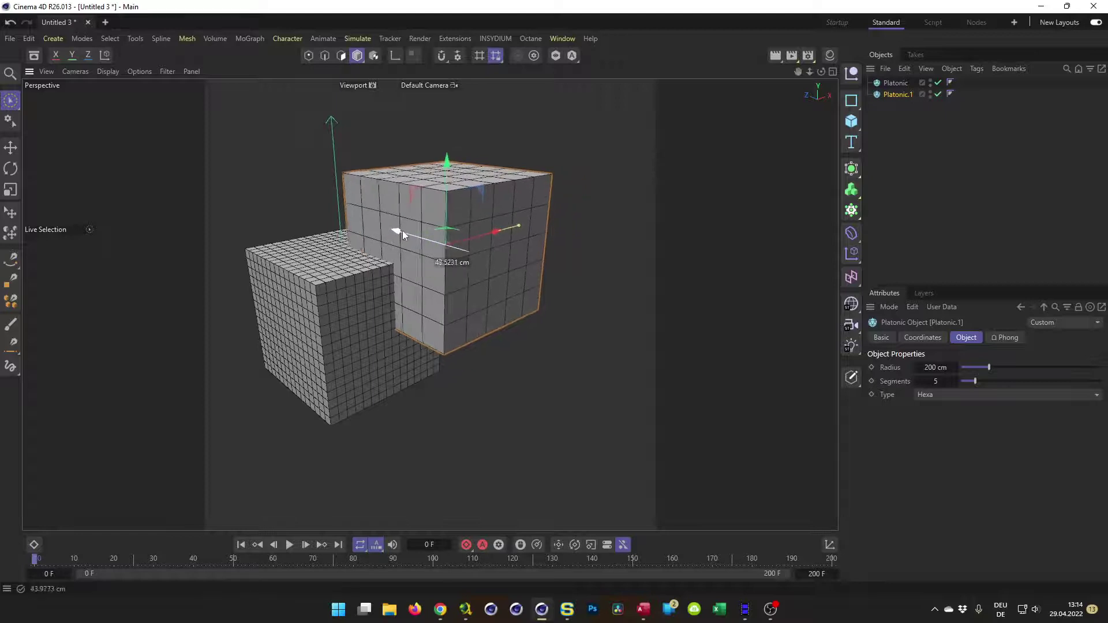
pyautogui.moveTo(494, 230); pyautogui.dragTo(483, 237)
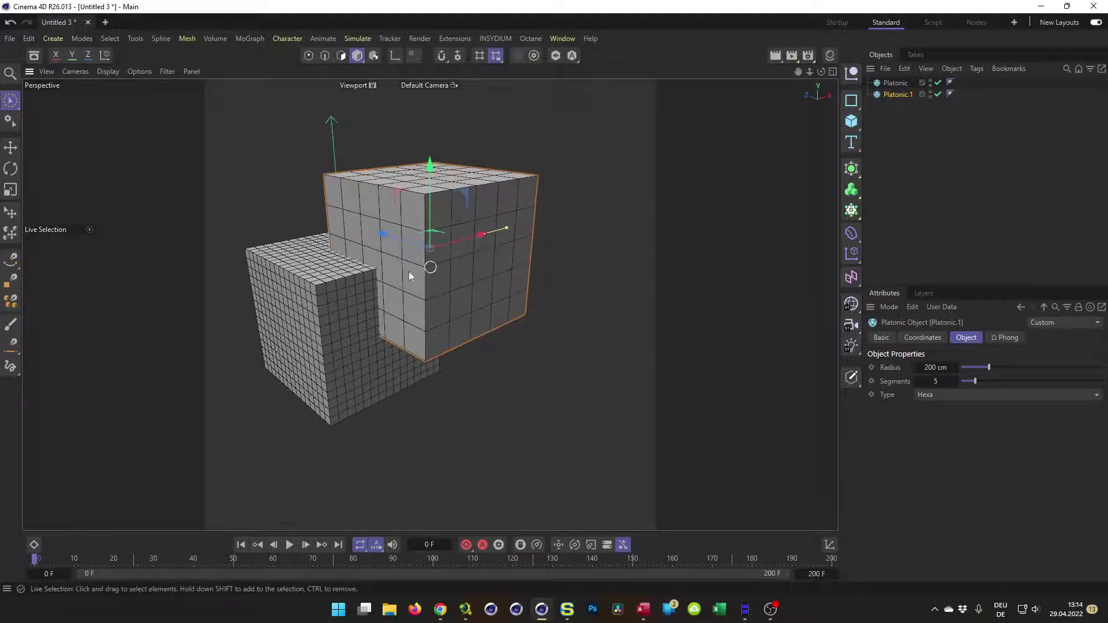
pyautogui.scroll(3, 414, 279)
pyautogui.scroll(-2, 421, 287)
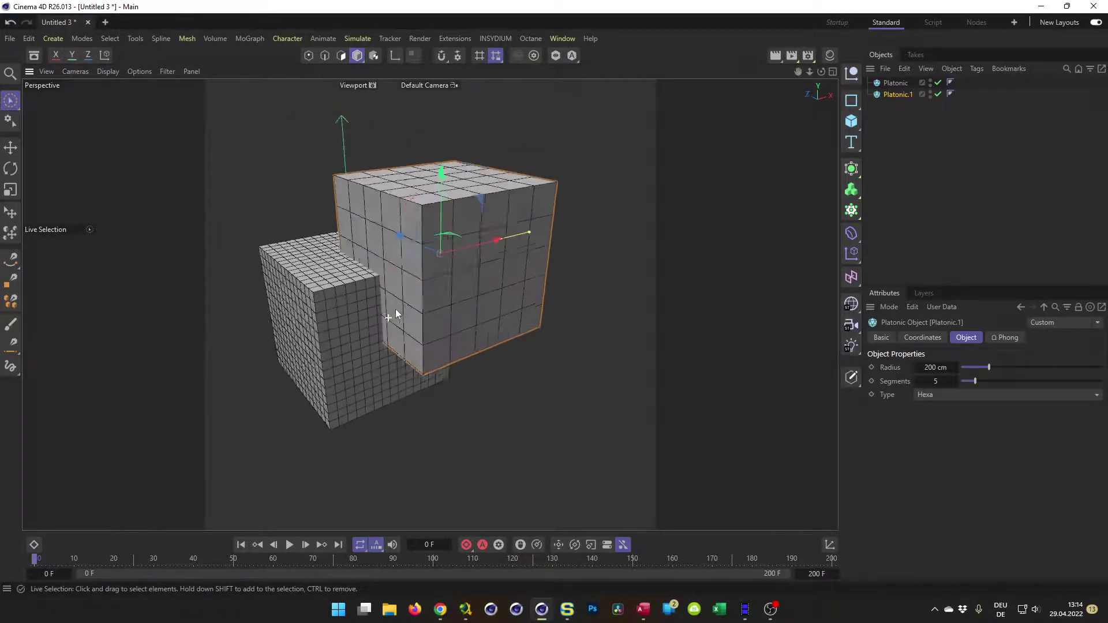
pyautogui.keyDown('alt'); pyautogui.moveTo(396, 315); pyautogui.dragTo(412, 369); pyautogui.keyUp('alt')
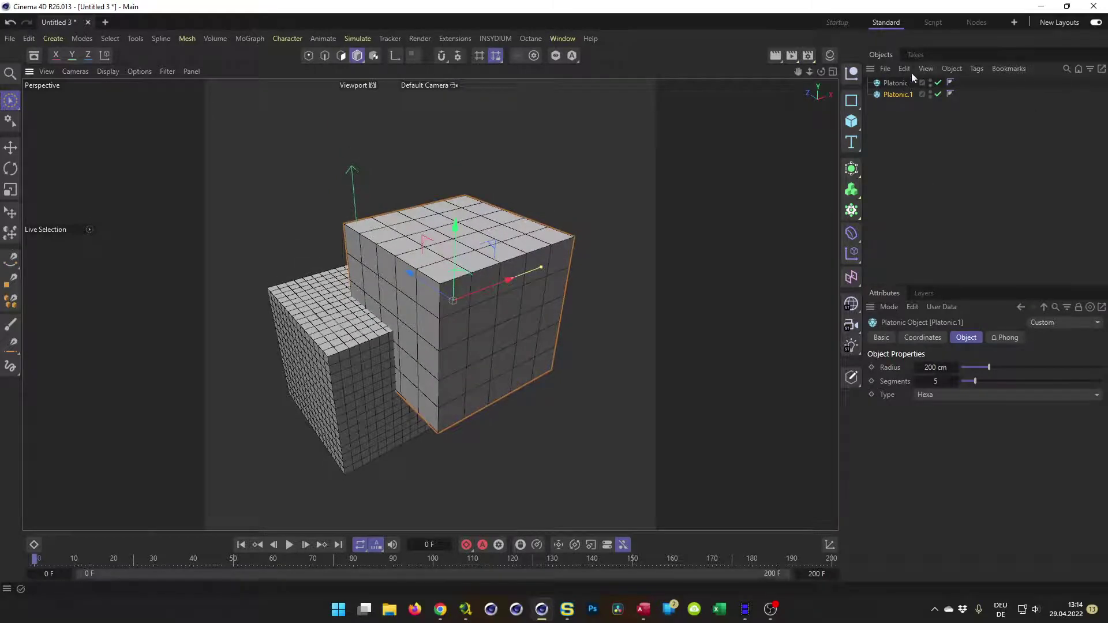
# - Add a Boole object and place both Platonic cubes inside it
pyautogui.click(852, 168)
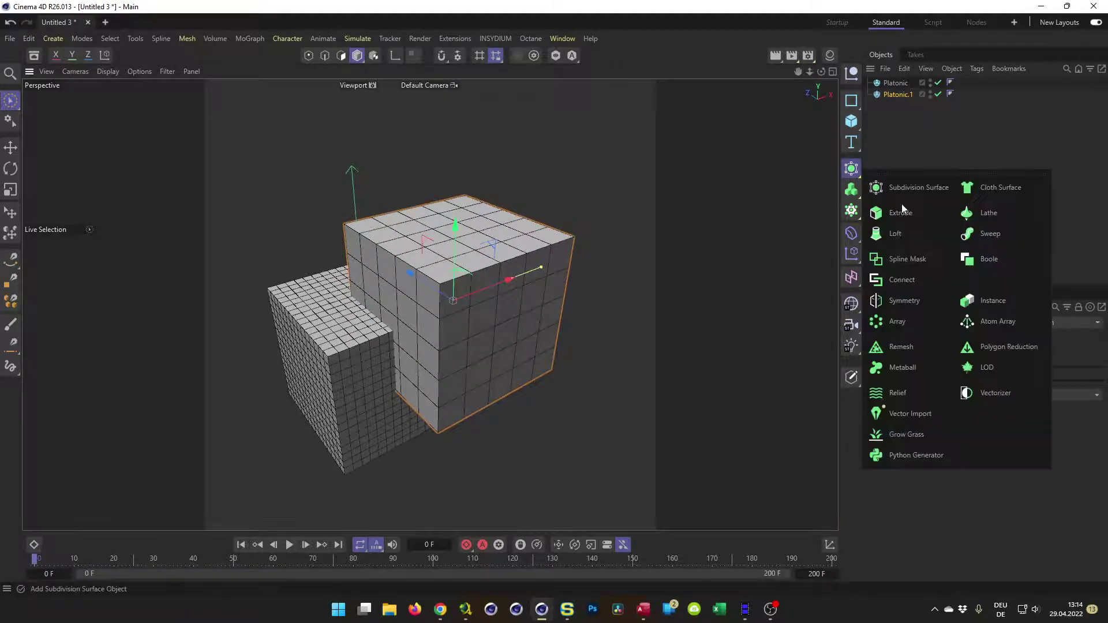
pyautogui.click(982, 258)
pyautogui.moveTo(887, 107); pyautogui.dragTo(890, 83)
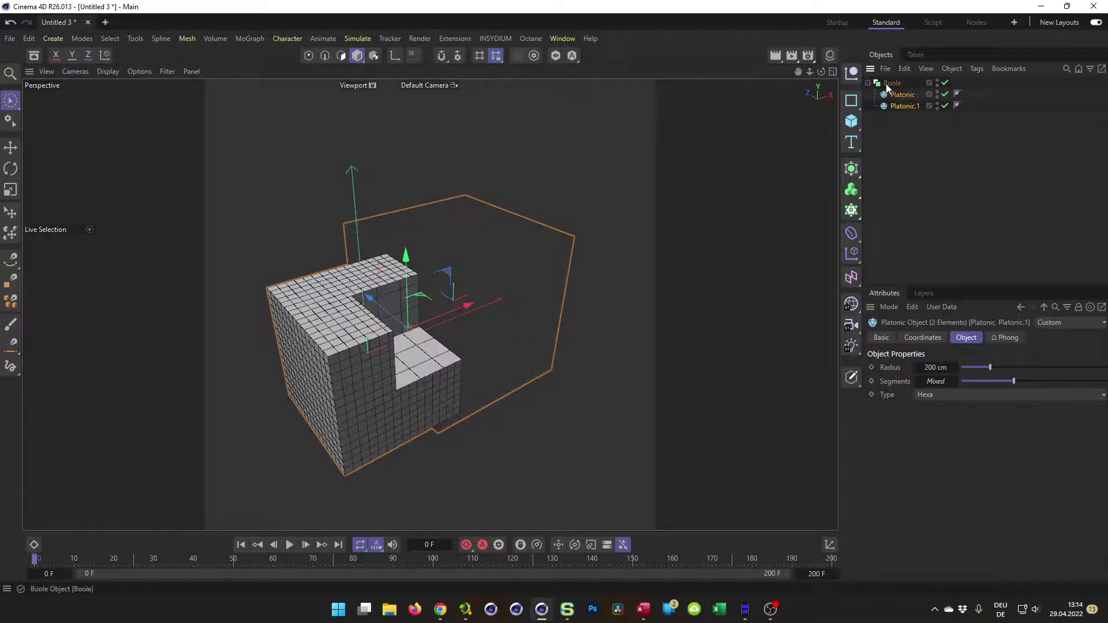
pyautogui.keyDown('alt'); pyautogui.moveTo(364, 392); pyautogui.dragTo(519, 415); pyautogui.keyUp('alt')
pyautogui.scroll(5, 514, 387)
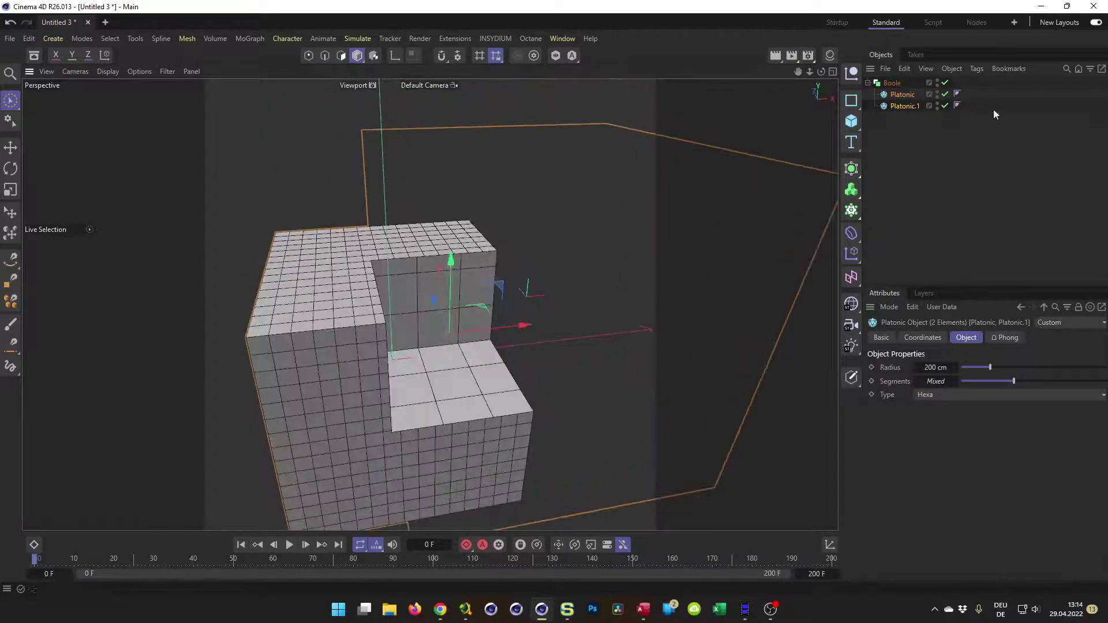
pyautogui.keyDown('alt'); pyautogui.moveTo(398, 315); pyautogui.dragTo(469, 300); pyautogui.keyUp('alt')
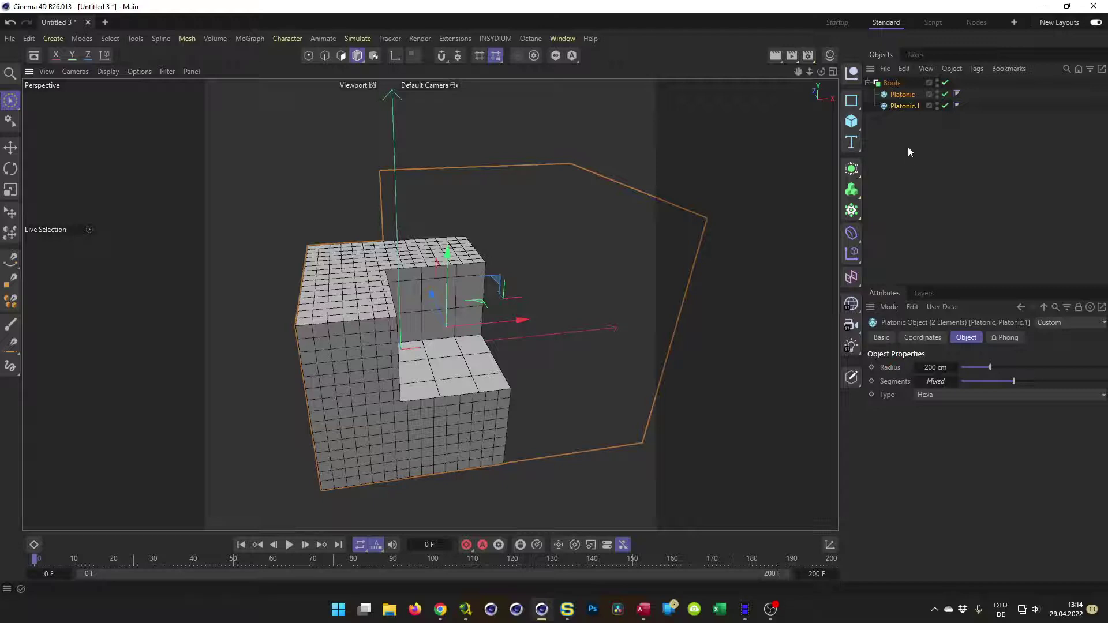
# - Set the Boole's Boolean Type to A without B
pyautogui.click(892, 84)
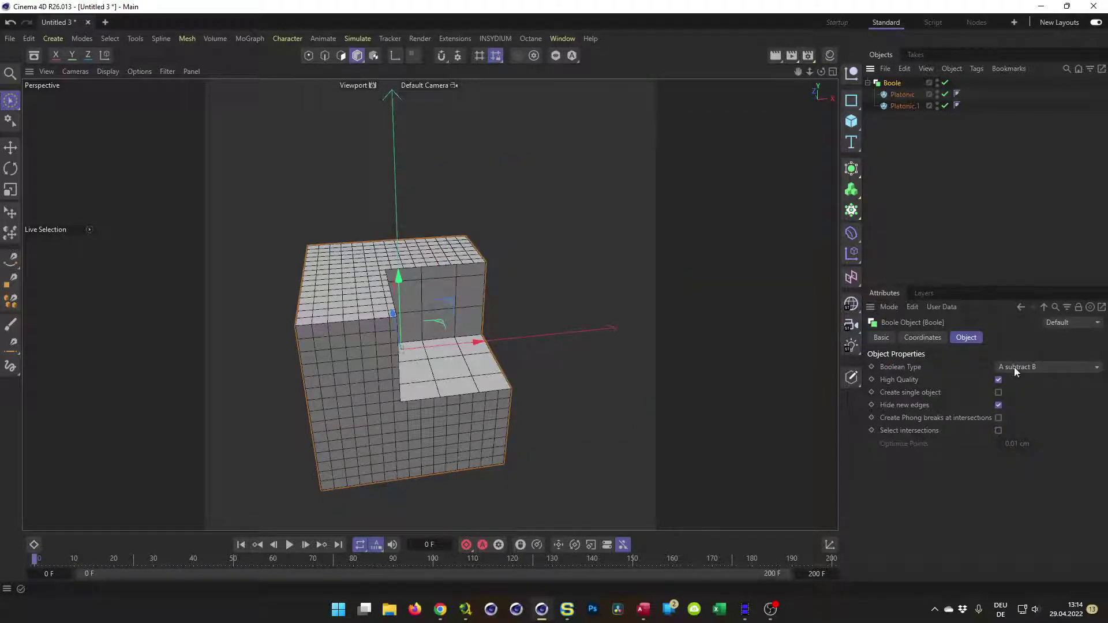
pyautogui.click(1050, 368)
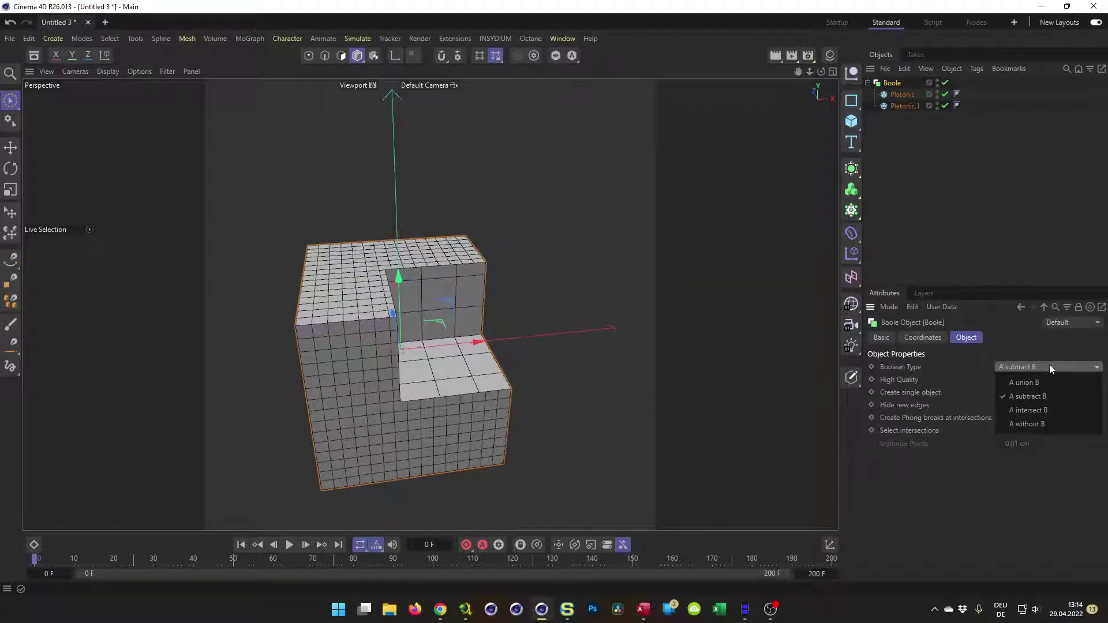
pyautogui.click(1043, 420)
pyautogui.keyDown('alt'); pyautogui.moveTo(429, 414); pyautogui.dragTo(386, 410); pyautogui.keyUp('alt')
pyautogui.keyDown('alt'); pyautogui.moveTo(349, 334); pyautogui.dragTo(355, 321); pyautogui.keyUp('alt')
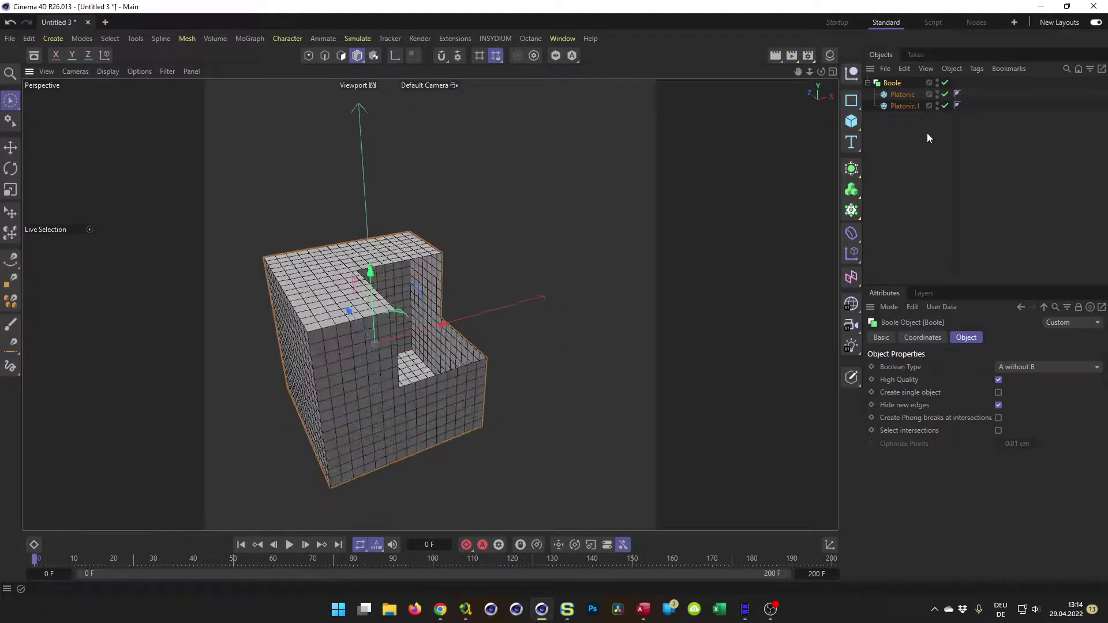
# - Shift Platonic.1 slightly to reshape the notch in the fine cube
pyautogui.click(904, 106)
pyautogui.moveTo(523, 229); pyautogui.dragTo(499, 232)
pyautogui.keyDown('alt'); pyautogui.moveTo(462, 272); pyautogui.dragTo(750, 295); pyautogui.keyUp('alt')
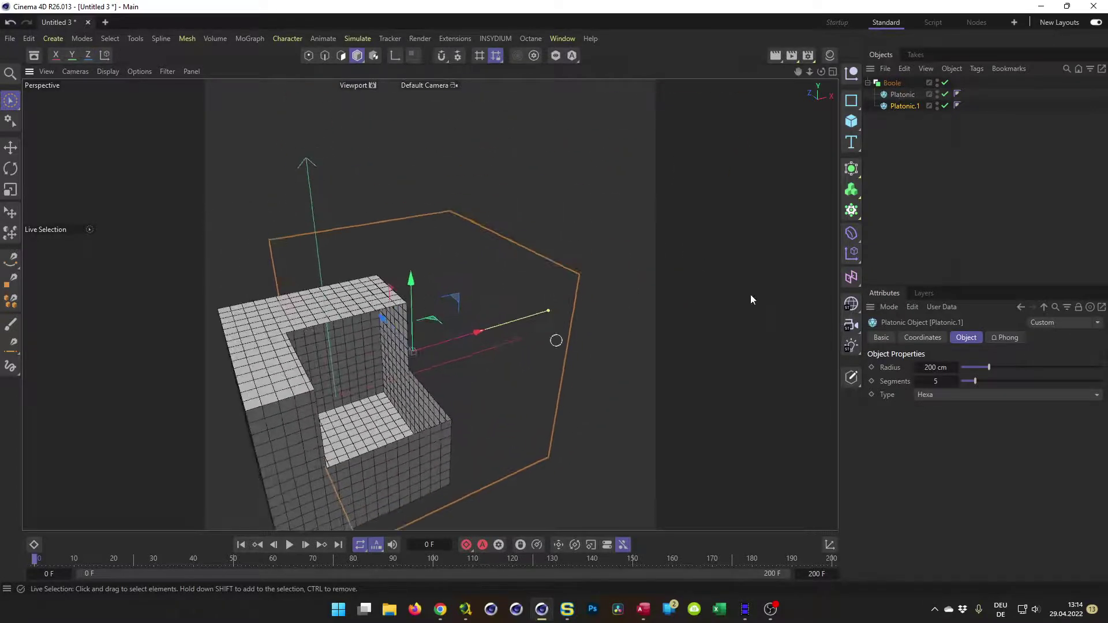
# - Group the Boole under a new Null with Alt+G
pyautogui.click(892, 84)
pyautogui.hotkey('alt', 'g')
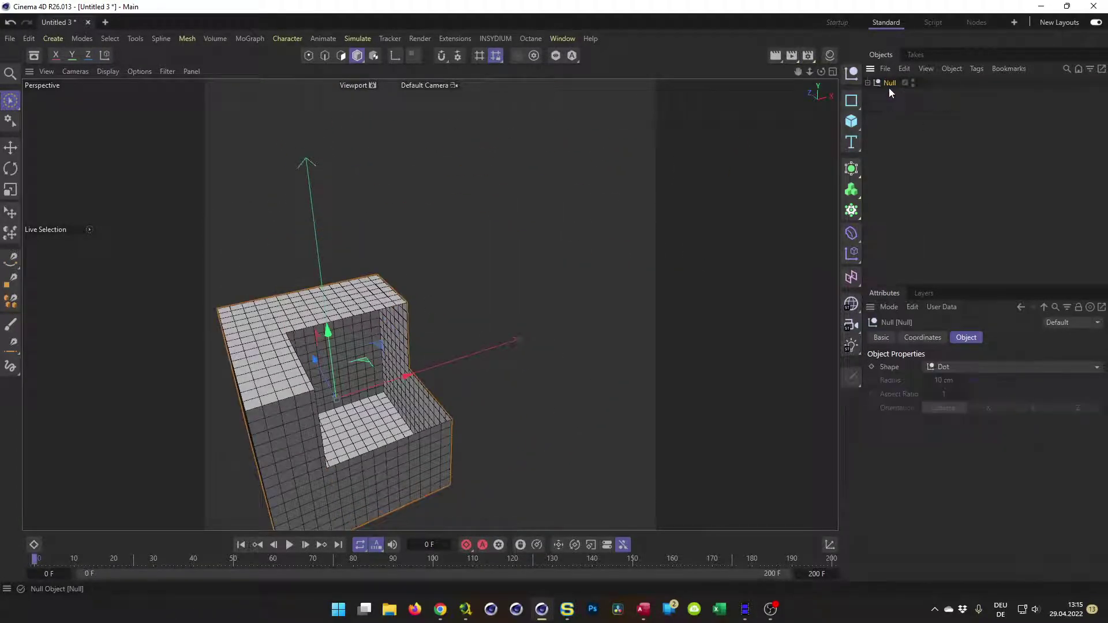
pyautogui.click(868, 82)
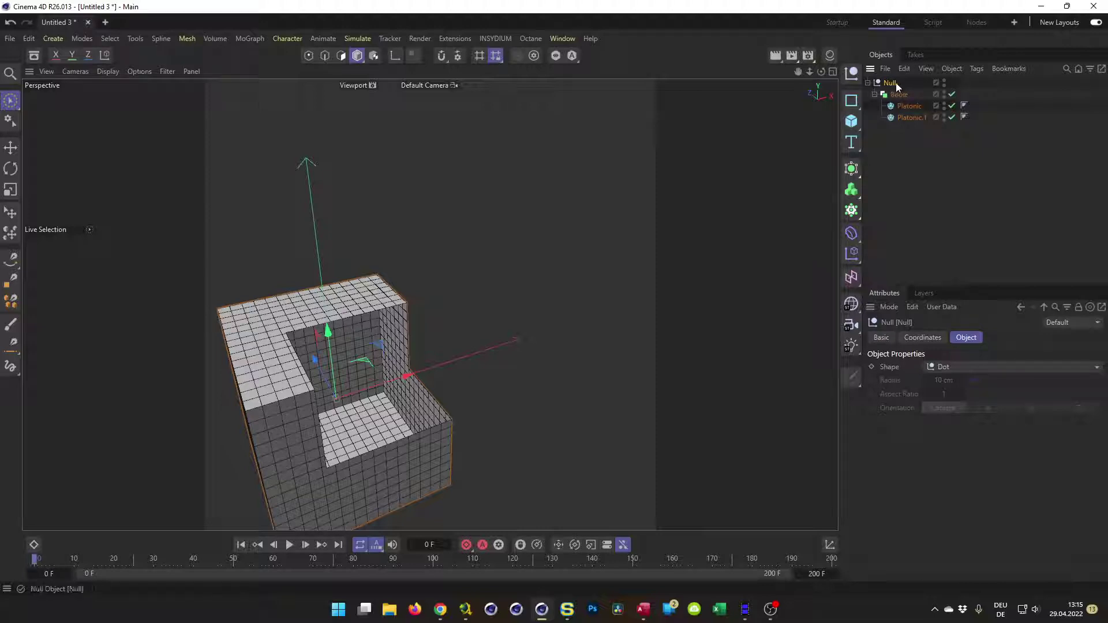
# - Add a Displacer to the Null and bring up its Shading shader list
pyautogui.click(853, 234)
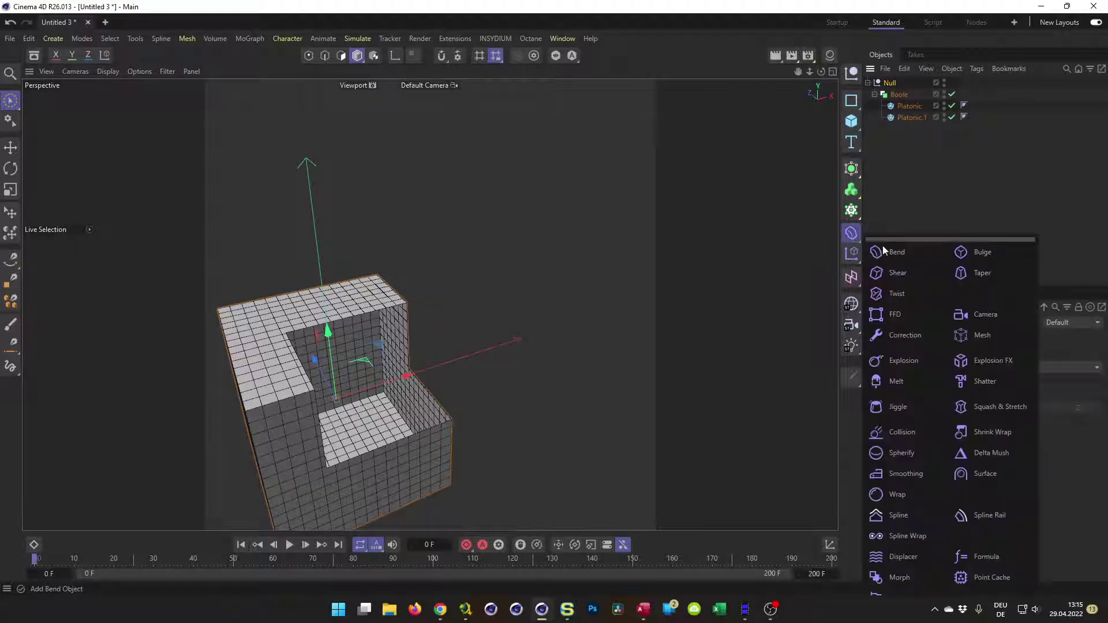
pyautogui.click(922, 560)
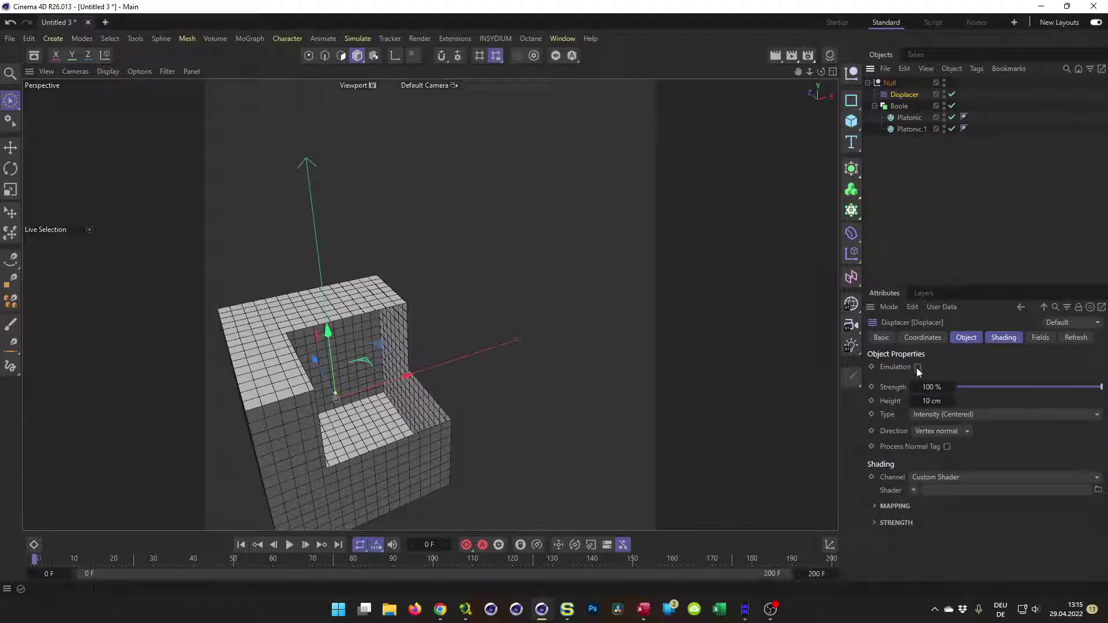
pyautogui.keyDown('shift'); pyautogui.click(1004, 338); pyautogui.keyUp('shift')
pyautogui.click(914, 380)
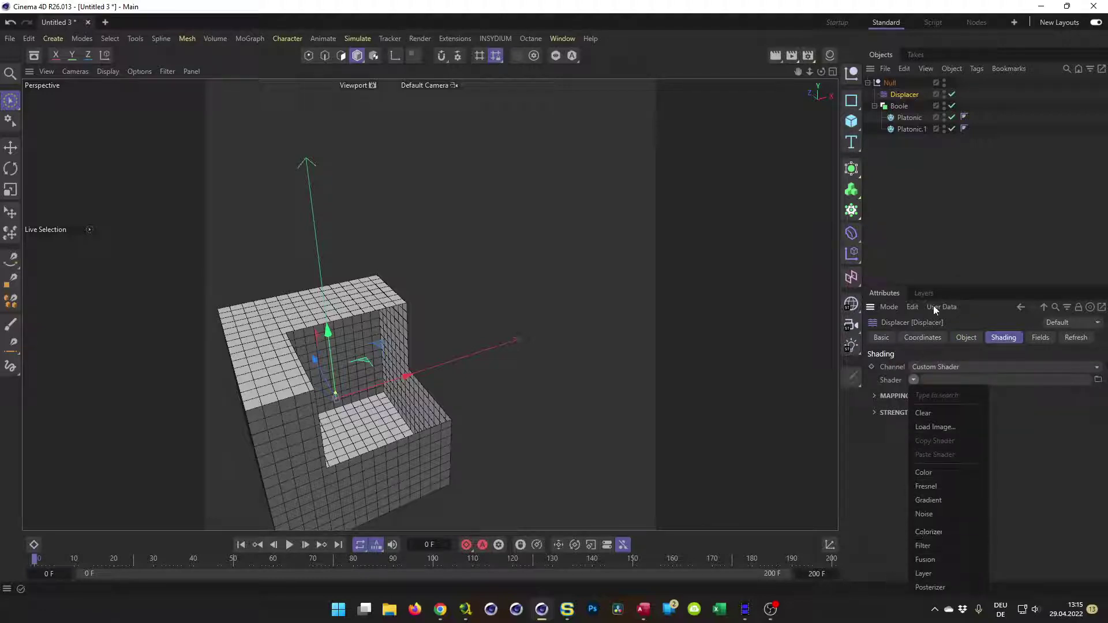
pyautogui.click(950, 287)
pyautogui.moveTo(953, 284); pyautogui.dragTo(958, 173)
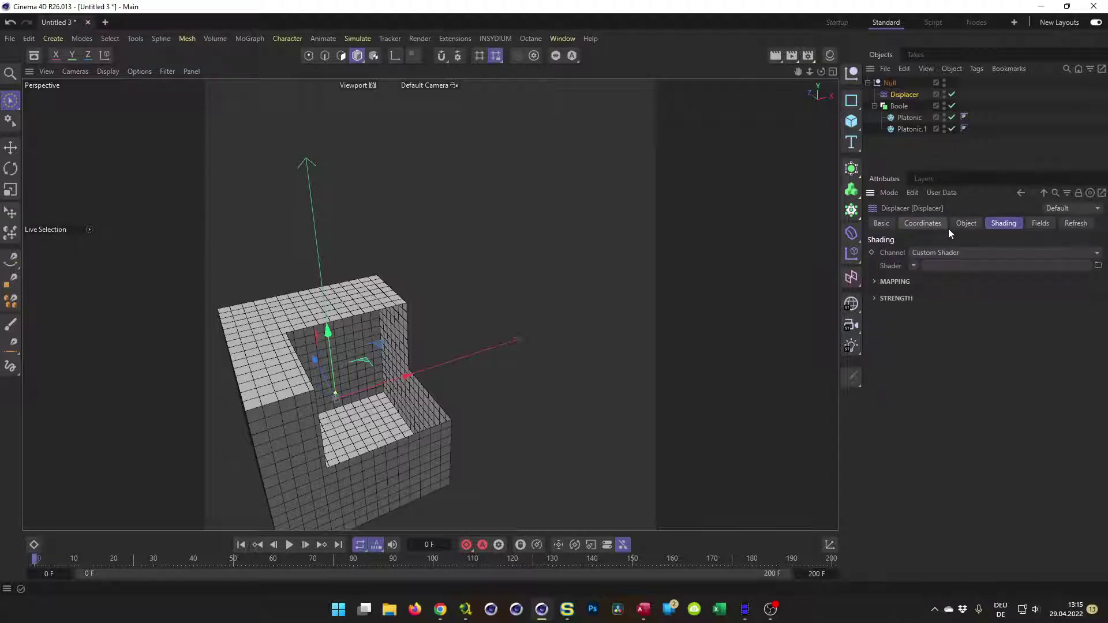
pyautogui.click(914, 266)
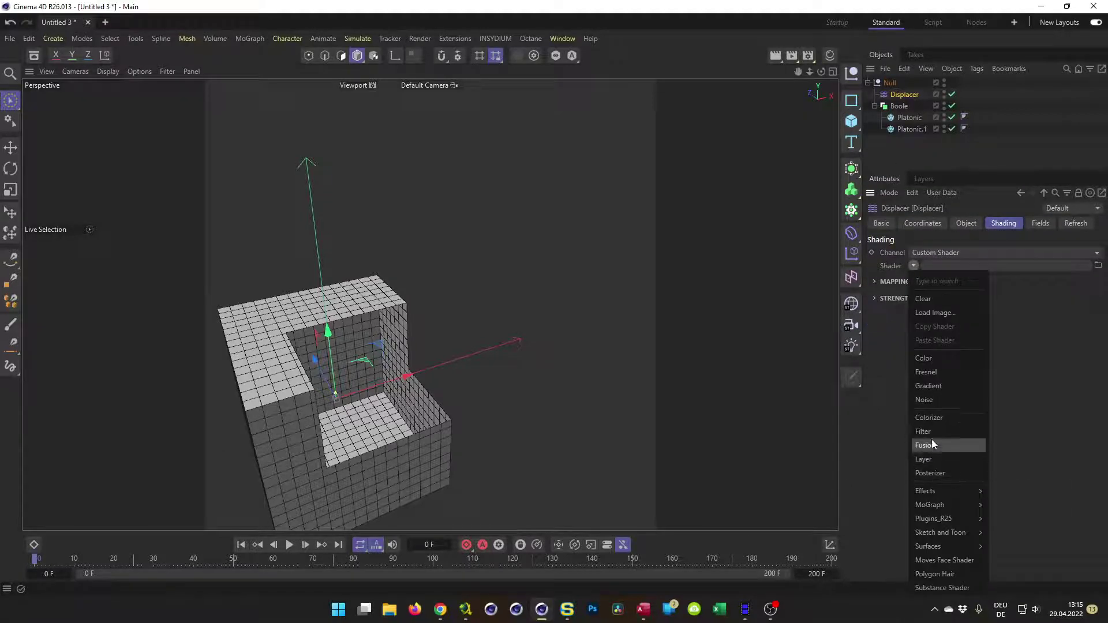
# - Drive the Displacer with a Noise shader in World space at 200 % Global Scale
pyautogui.click(930, 400)
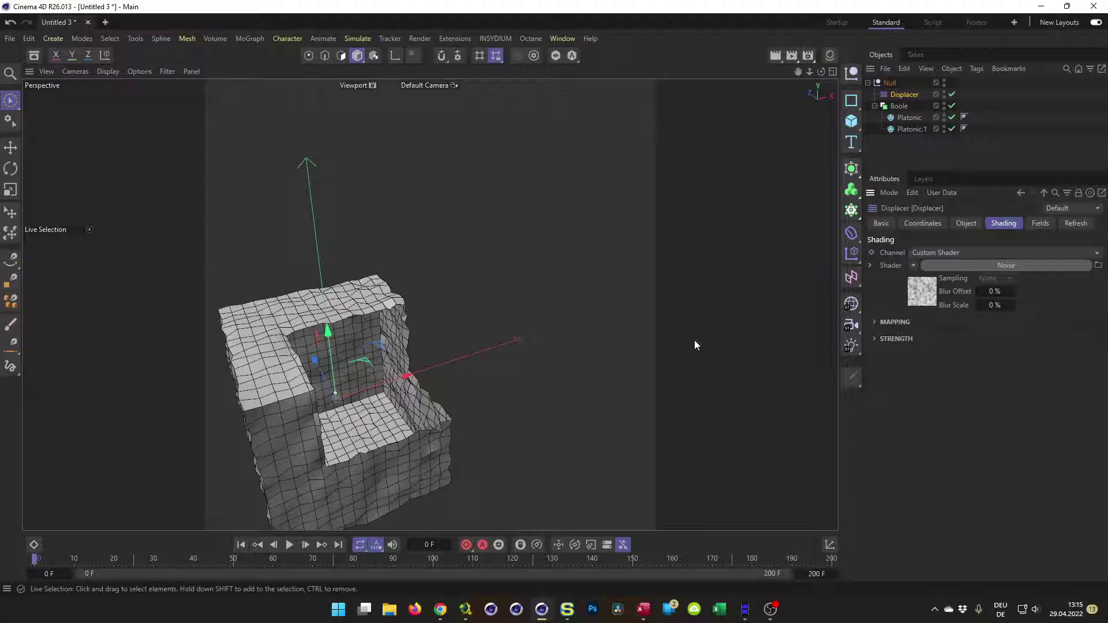
pyautogui.scroll(4, 435, 306)
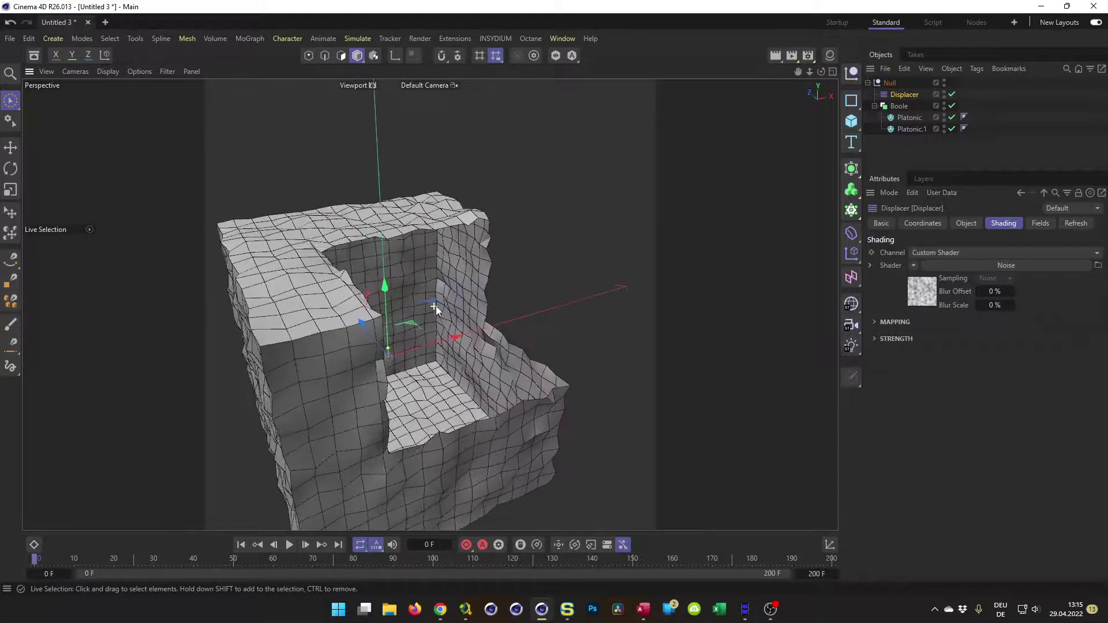
pyautogui.click(936, 299)
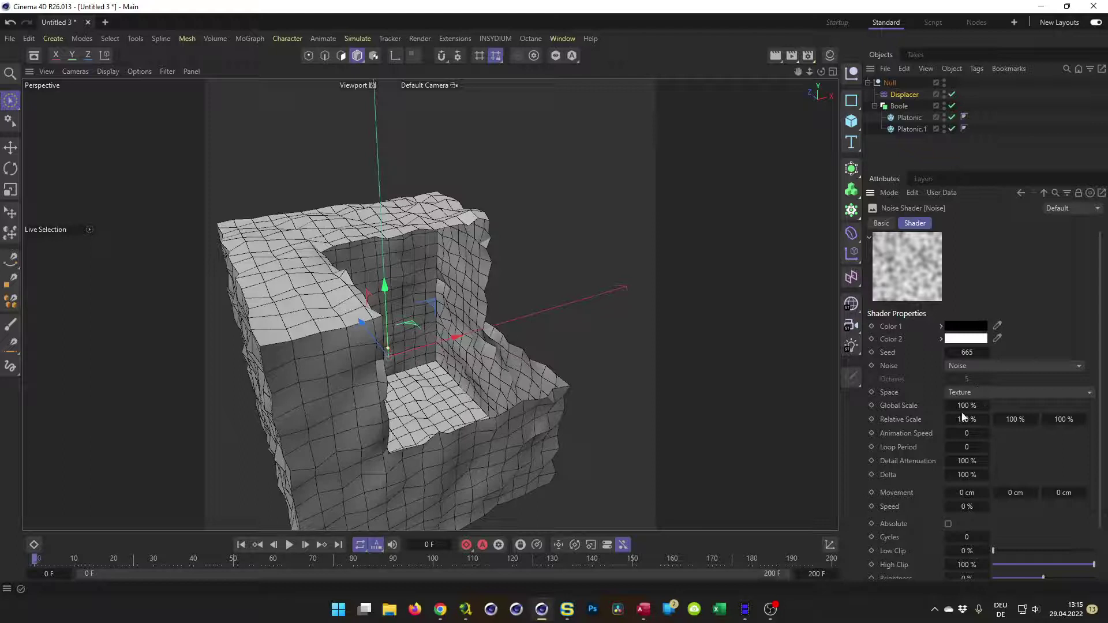
pyautogui.click(1012, 393)
pyautogui.click(1002, 441)
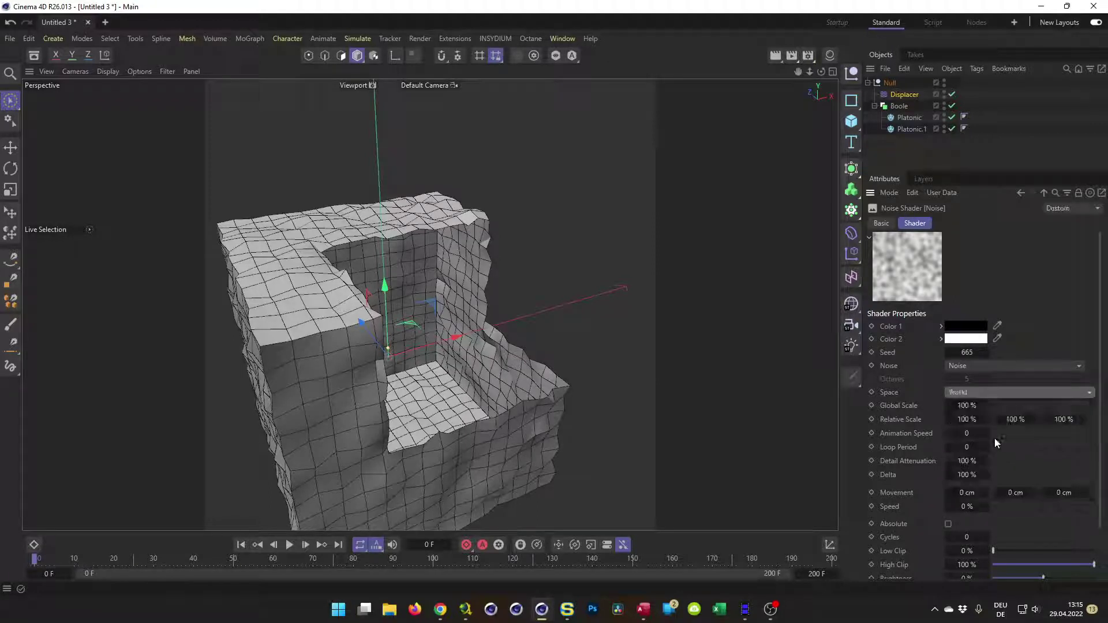
pyautogui.click(962, 405)
pyautogui.write('2')
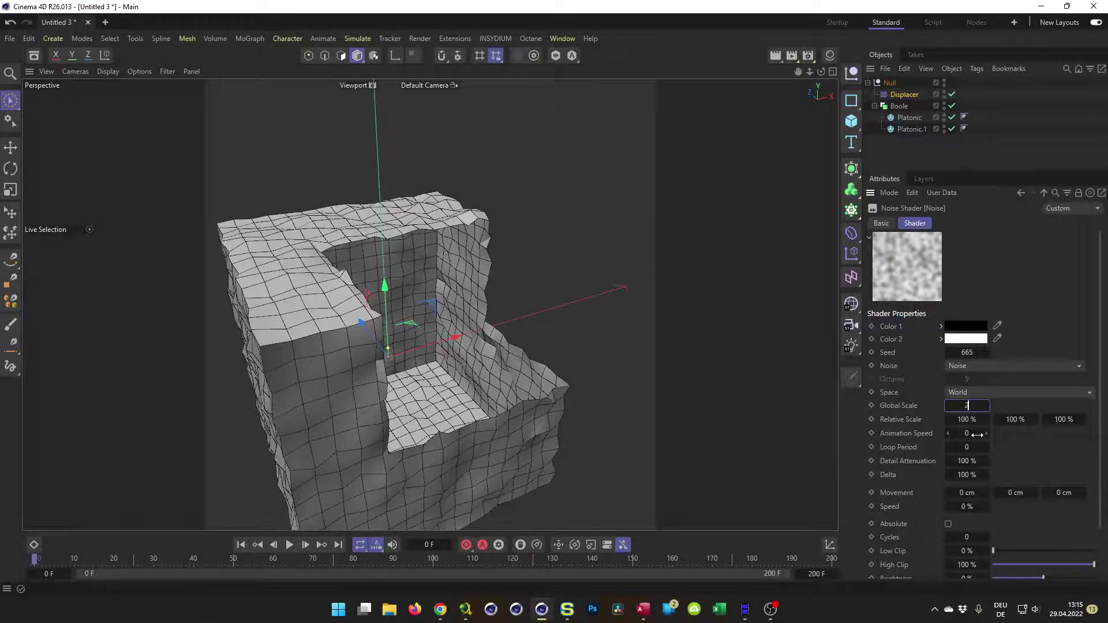
pyautogui.write('00')
pyautogui.press('Return')
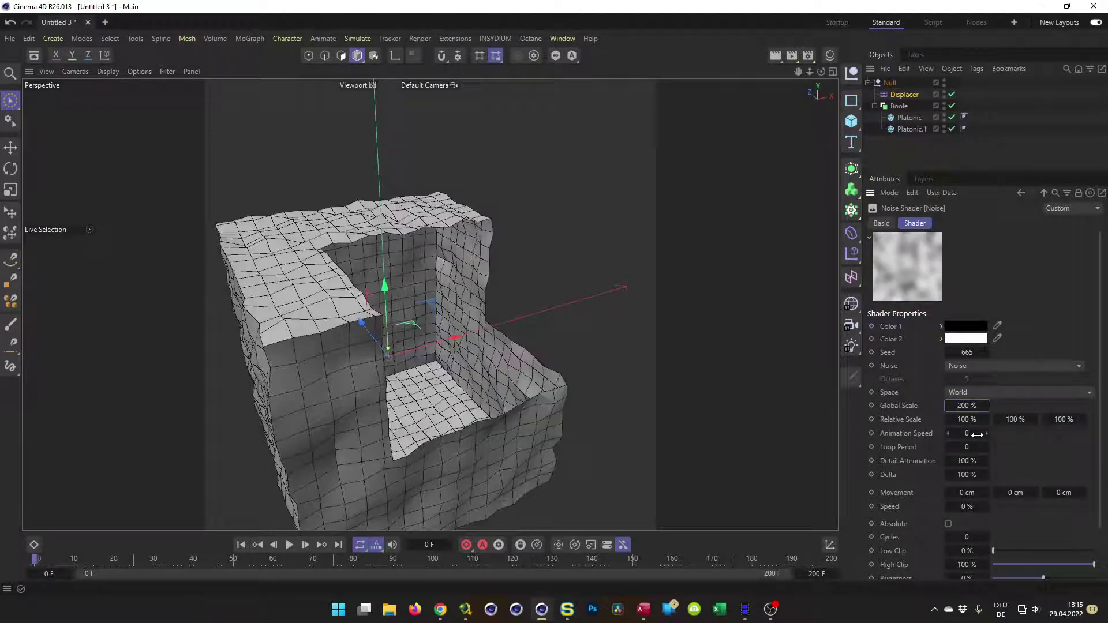
# - Raise the Displacer height to 40 cm for a spikier mesh
pyautogui.click(907, 95)
pyautogui.click(966, 224)
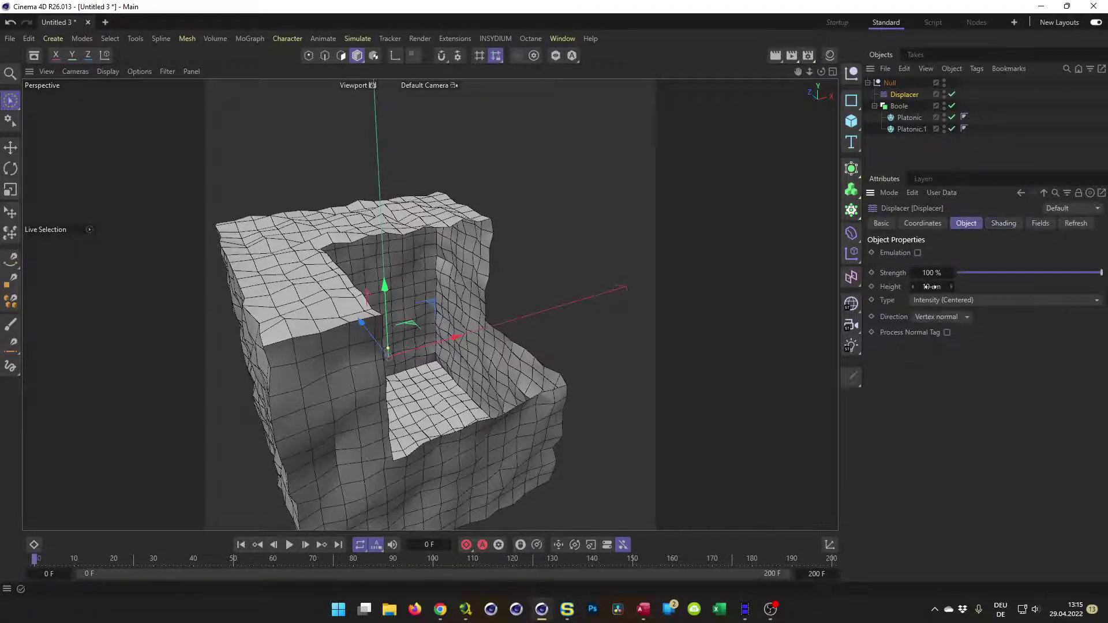
pyautogui.moveTo(927, 286); pyautogui.dragTo(871, 316)
# - Increase the Noise shader's Global Scale to 300 %
pyautogui.click(1011, 224)
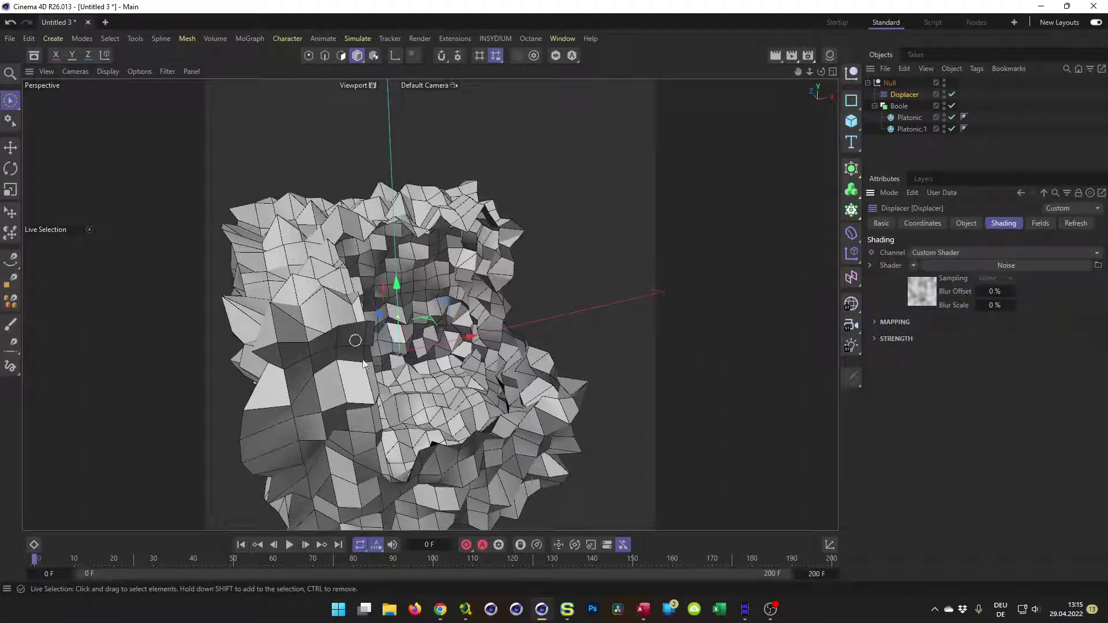
pyautogui.click(925, 299)
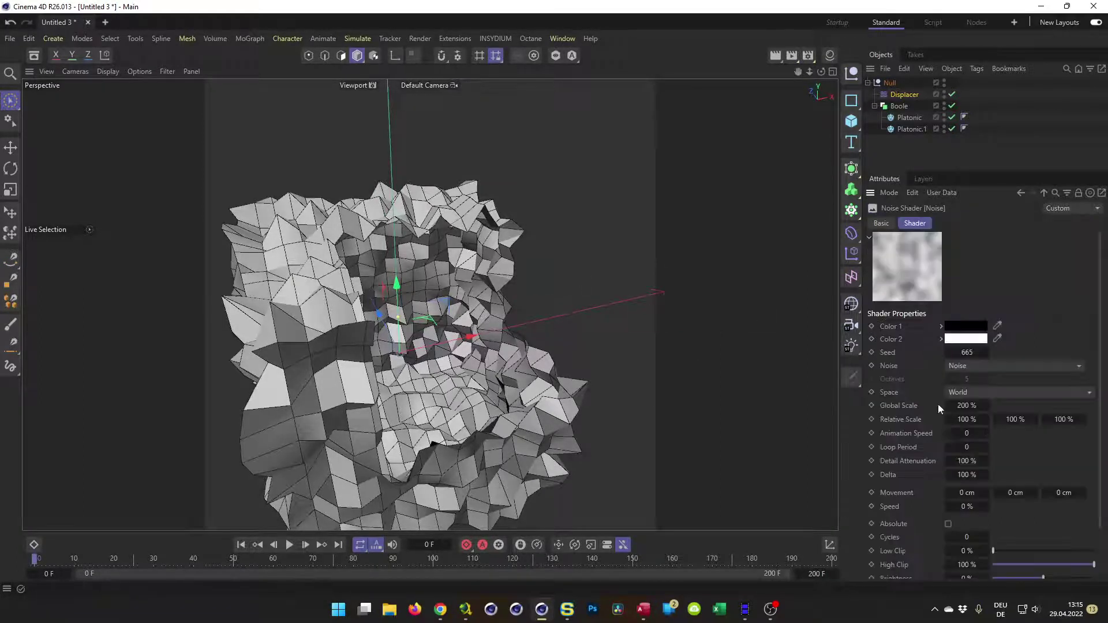
pyautogui.click(975, 406)
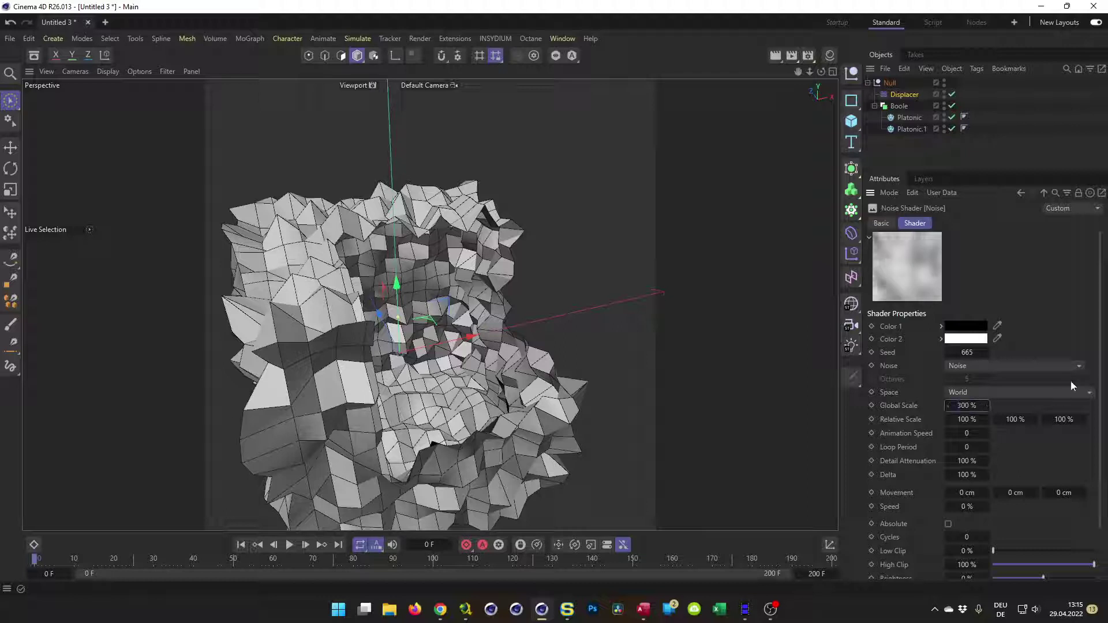
pyautogui.press('Return')
pyautogui.scroll(-3, 310, 407)
pyautogui.keyDown('alt'); pyautogui.moveTo(310, 407); pyautogui.dragTo(393, 381); pyautogui.keyUp('alt')
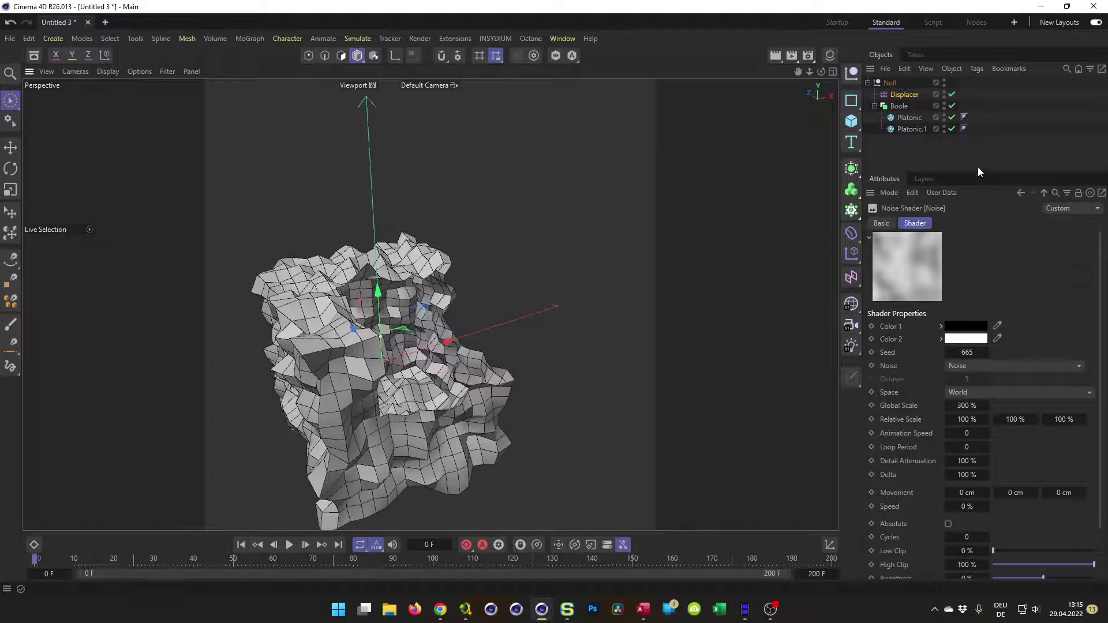
# - Disable the Displacer, enlarge the Object list, and select both Platonic objects
pyautogui.click(951, 94)
pyautogui.moveTo(393, 248)
pyautogui.keyDown('alt'); pyautogui.mouseDown()
pyautogui.moveTo(360, 234)
pyautogui.moveTo(372, 260)
pyautogui.moveTo(384, 251)
pyautogui.mouseUp(); pyautogui.keyUp('alt')
pyautogui.moveTo(977, 172); pyautogui.dragTo(968, 365)
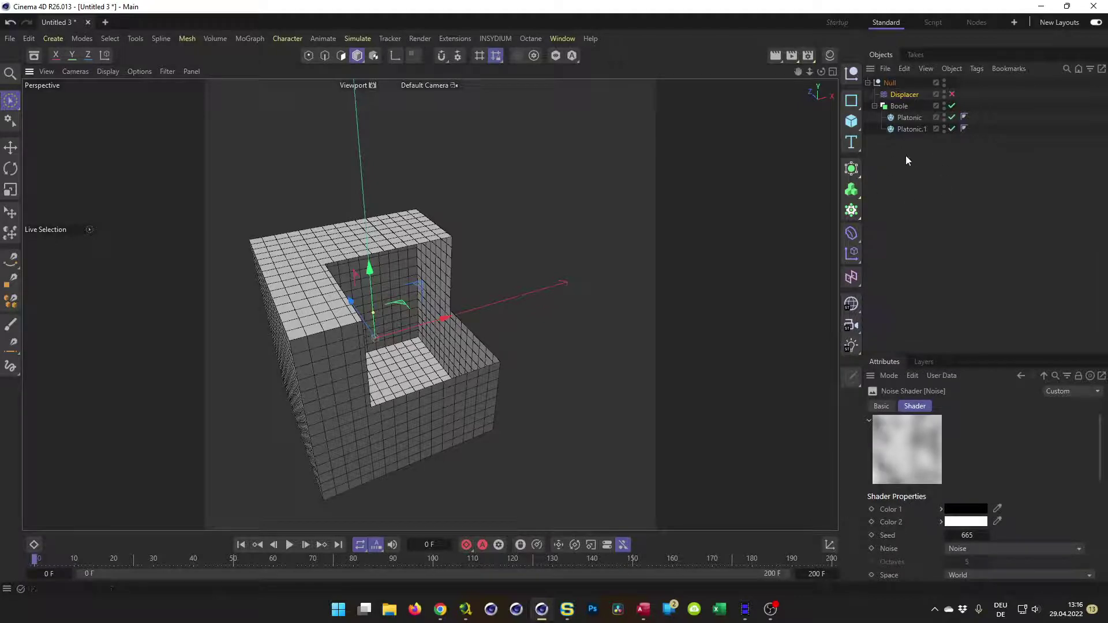
pyautogui.moveTo(902, 157); pyautogui.dragTo(917, 127)
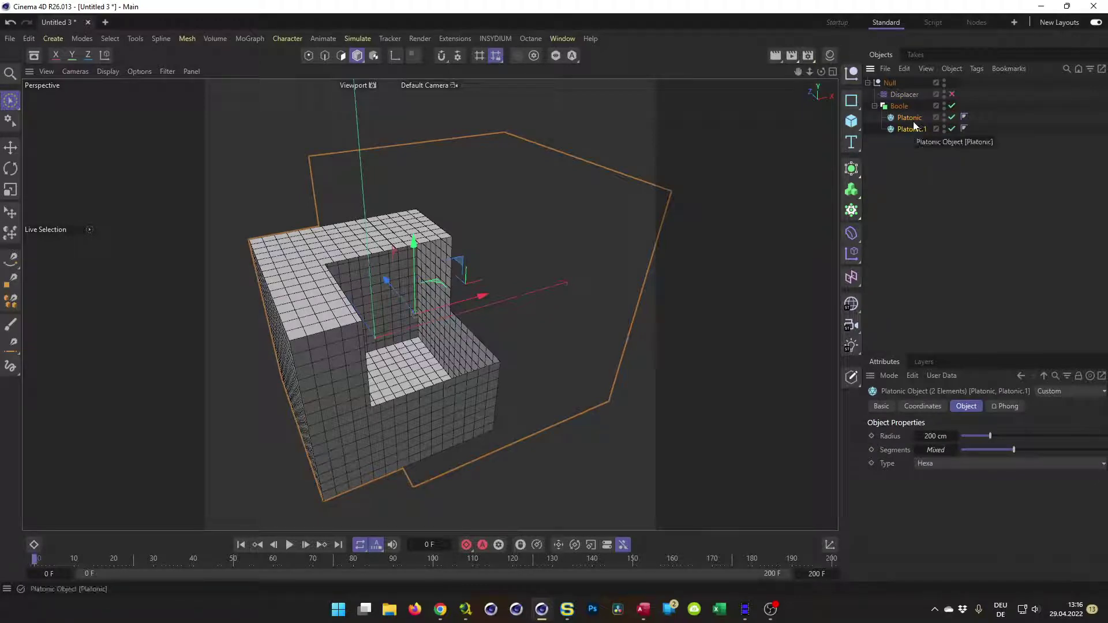
# - Make both Platonics editable, switch to Polygon mode, and select only Platonic
pyautogui.press('c')
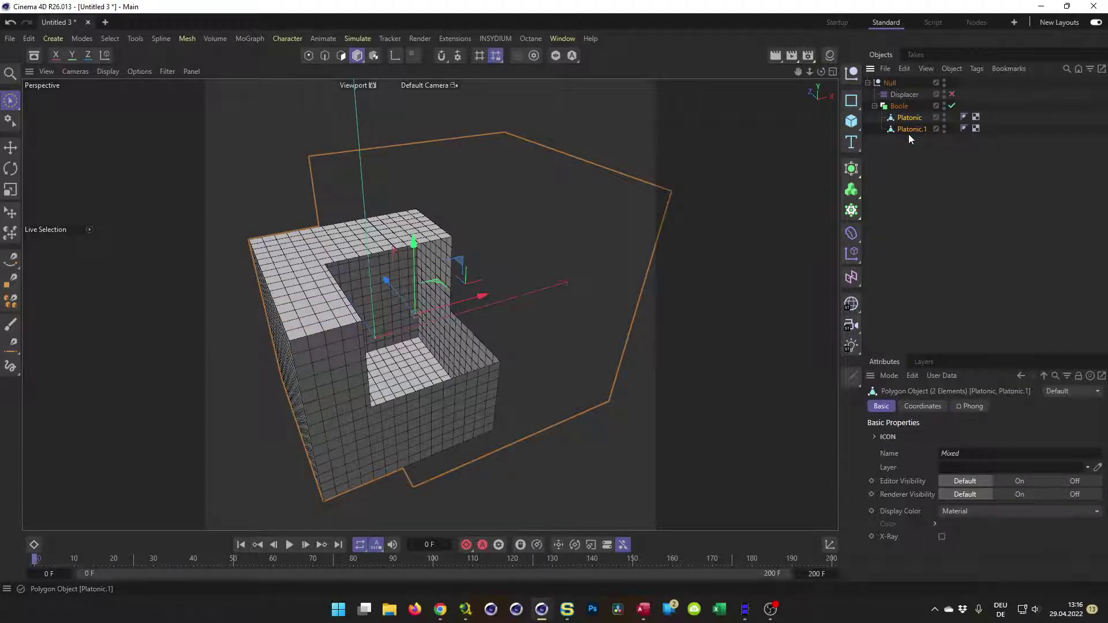
pyautogui.press('Return')
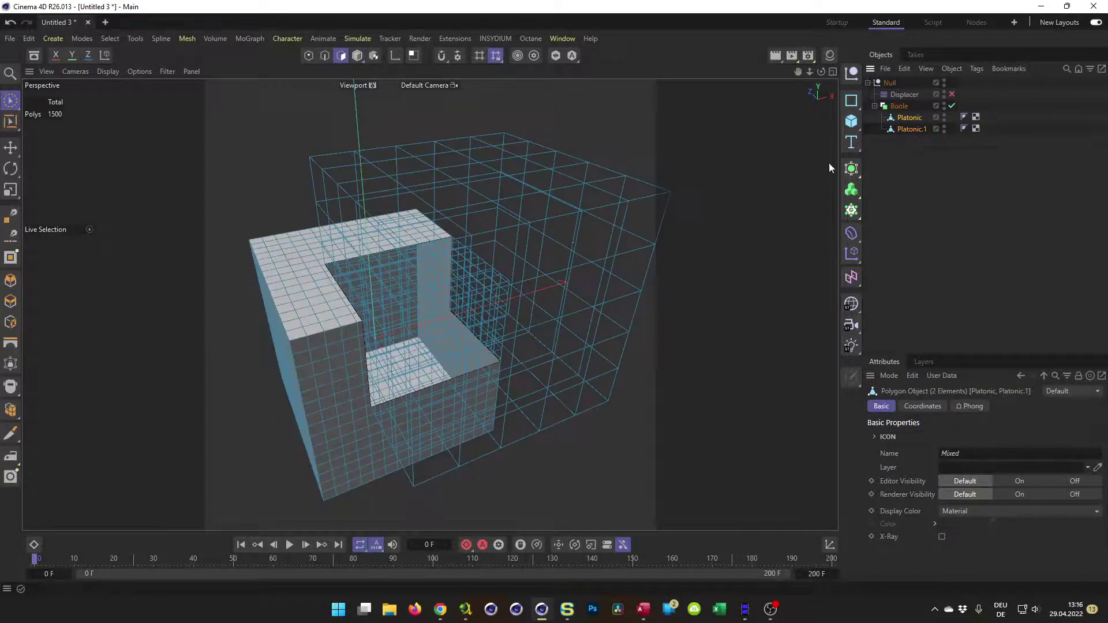
pyautogui.click(938, 187)
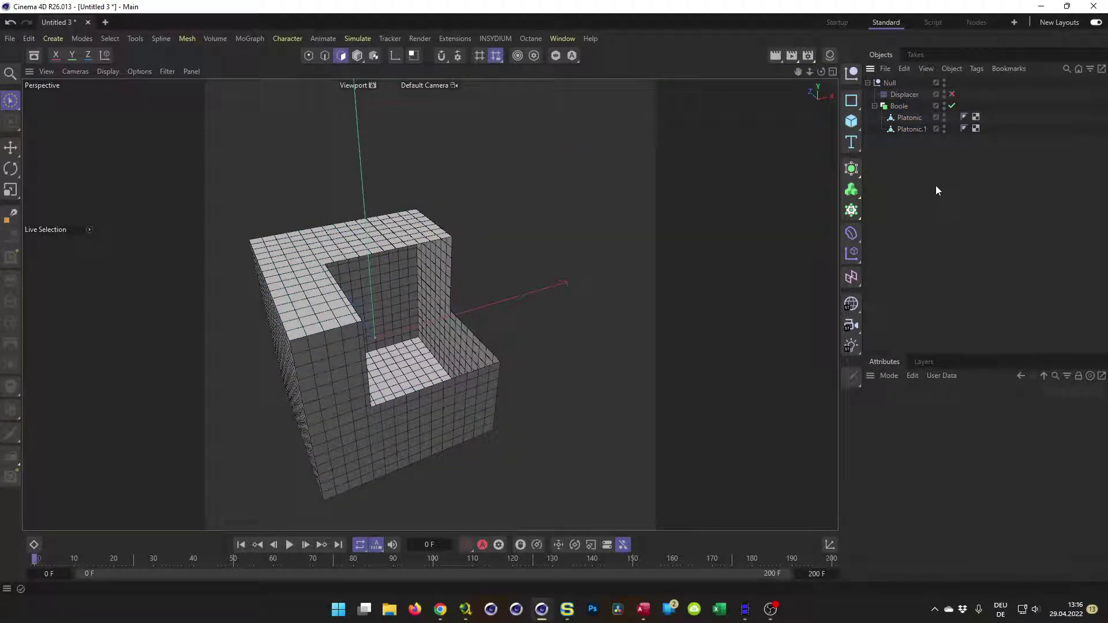
pyautogui.click(911, 119)
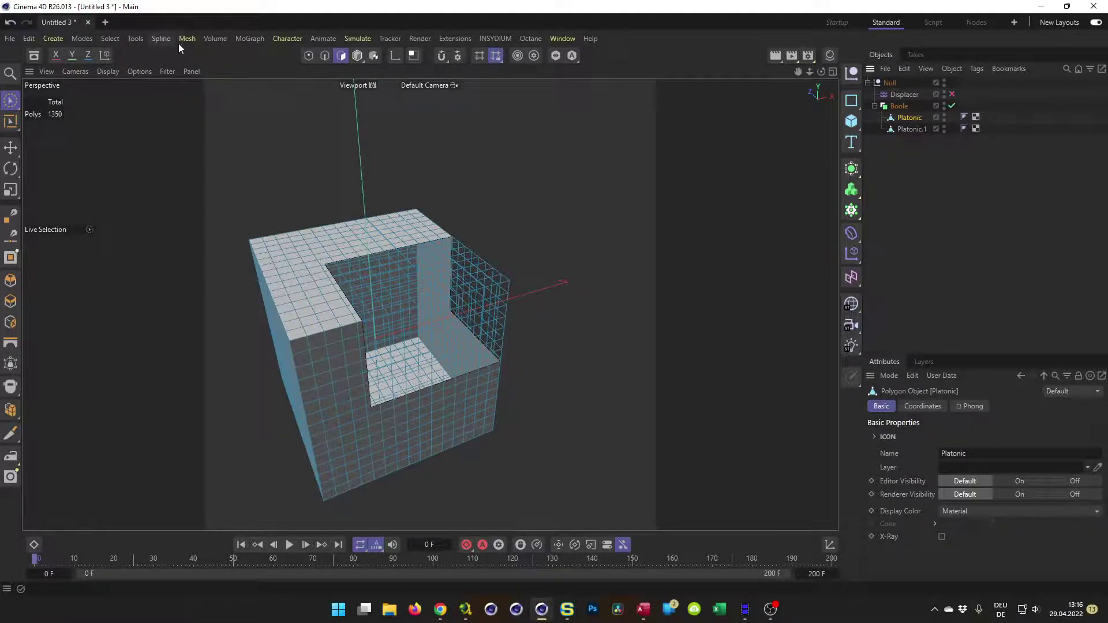
# - Apply Set Vertex Weight at 0 % to create a vertex map on Platonic
pyautogui.click(115, 38)
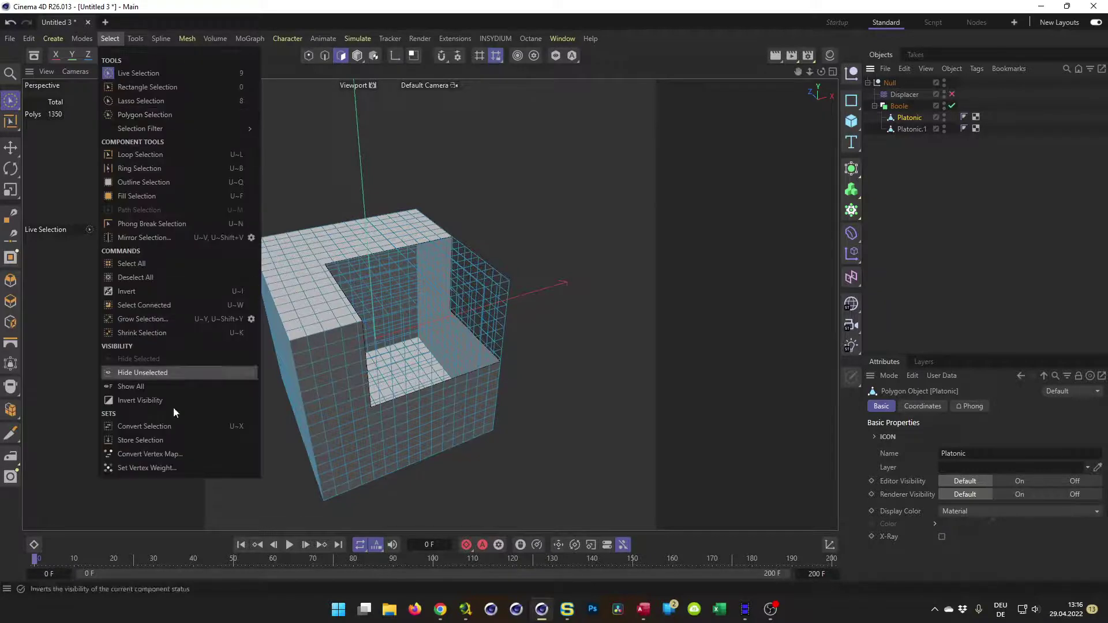
pyautogui.click(149, 467)
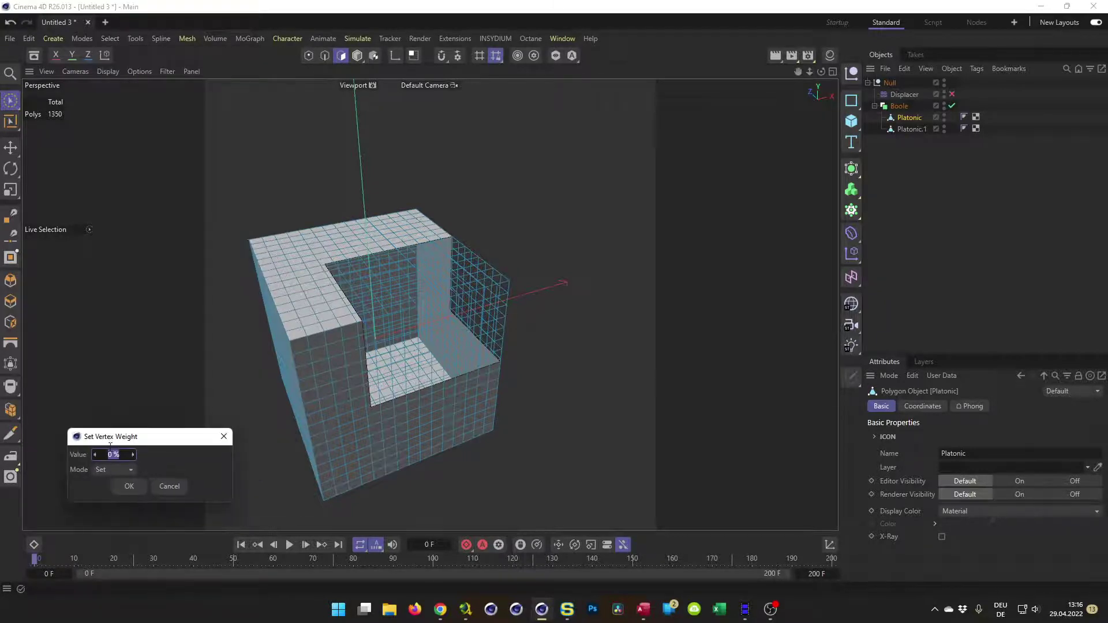
pyautogui.click(128, 489)
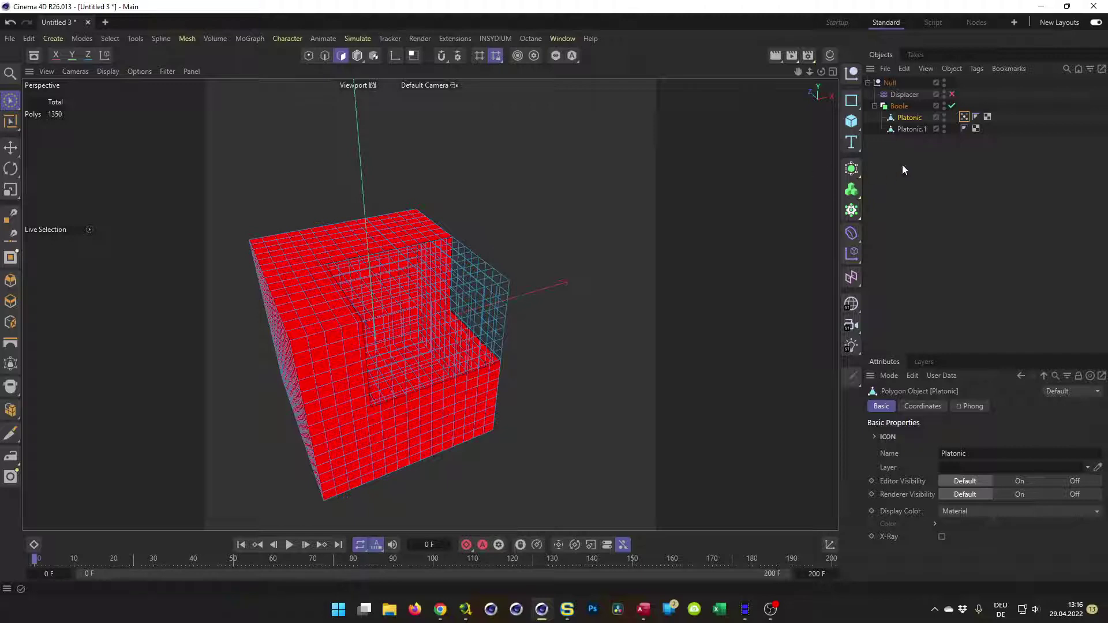
# - Open the Vertex Map tag, enable Use Fields, and delete the default Freeze layer
pyautogui.doubleClick(964, 117)
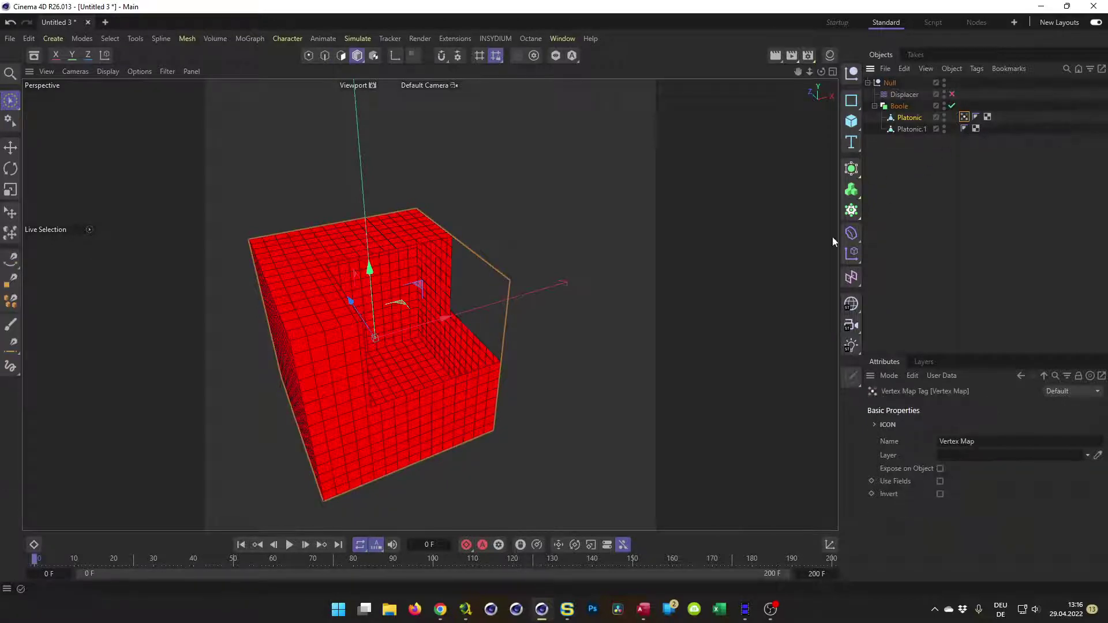
pyautogui.keyDown('alt'); pyautogui.moveTo(408, 374); pyautogui.dragTo(408, 344, button='middle'); pyautogui.keyUp('alt')
pyautogui.keyDown('alt'); pyautogui.moveTo(407, 345); pyautogui.dragTo(396, 334); pyautogui.keyUp('alt')
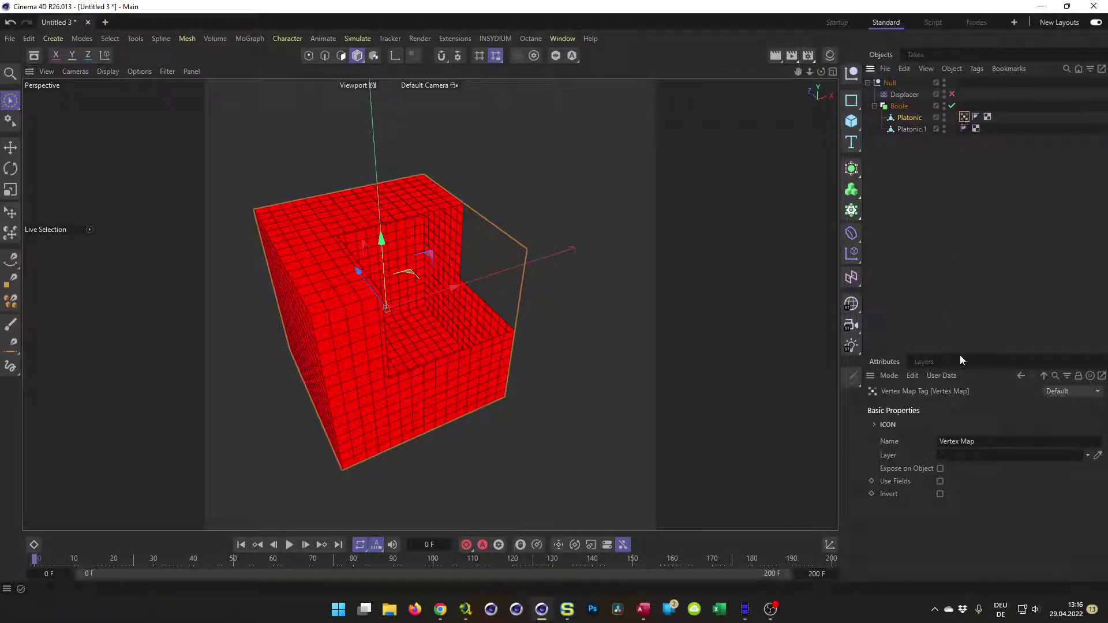
pyautogui.moveTo(962, 354); pyautogui.dragTo(962, 287)
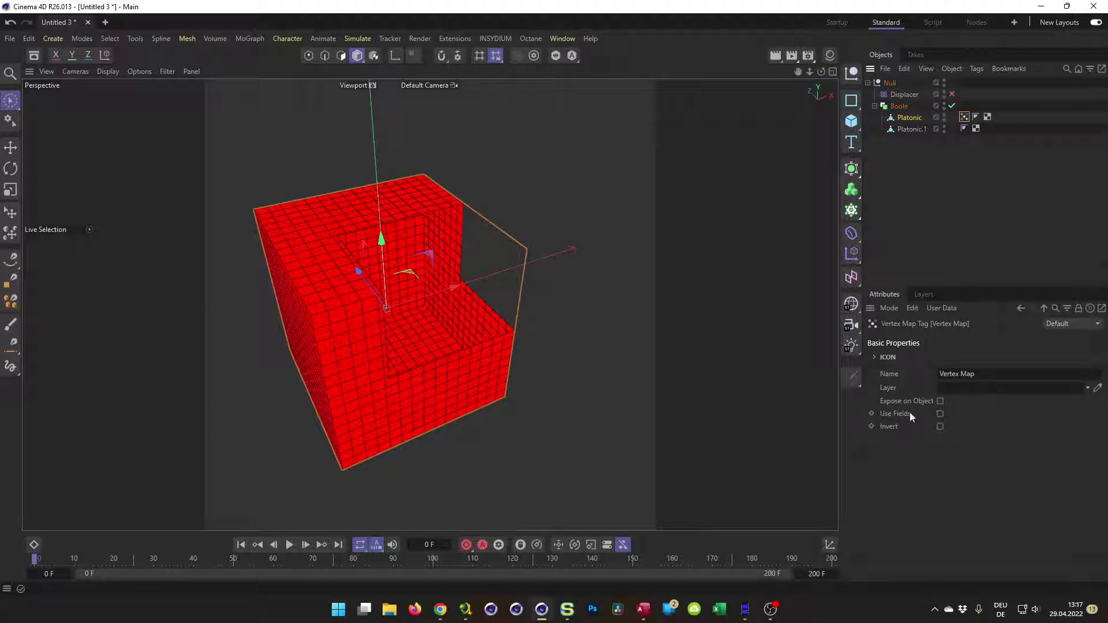
pyautogui.click(940, 413)
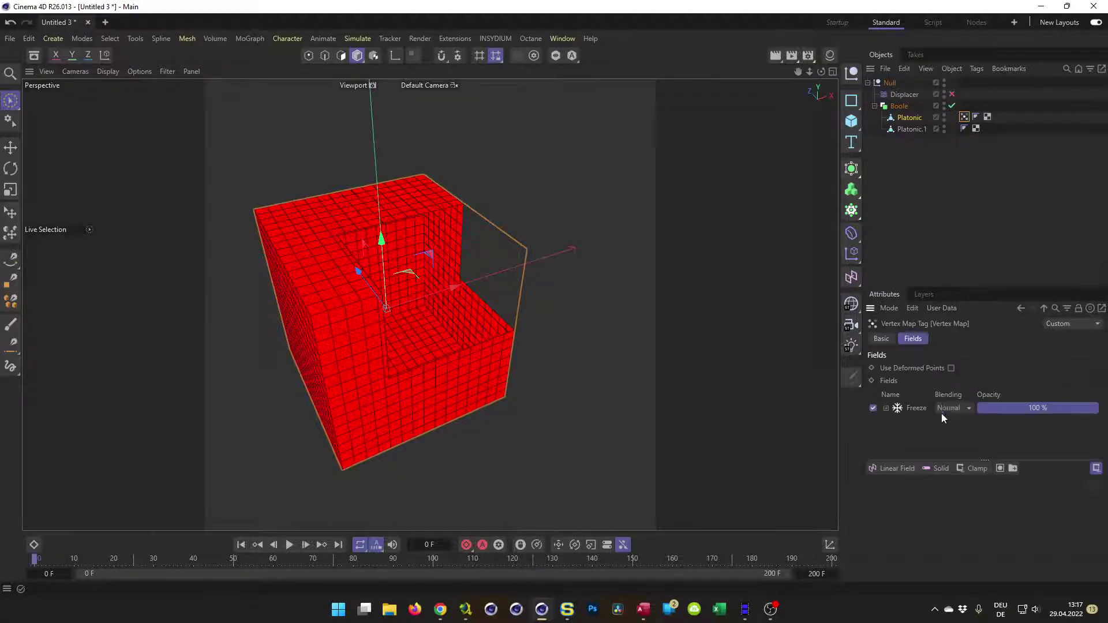
pyautogui.click(917, 409)
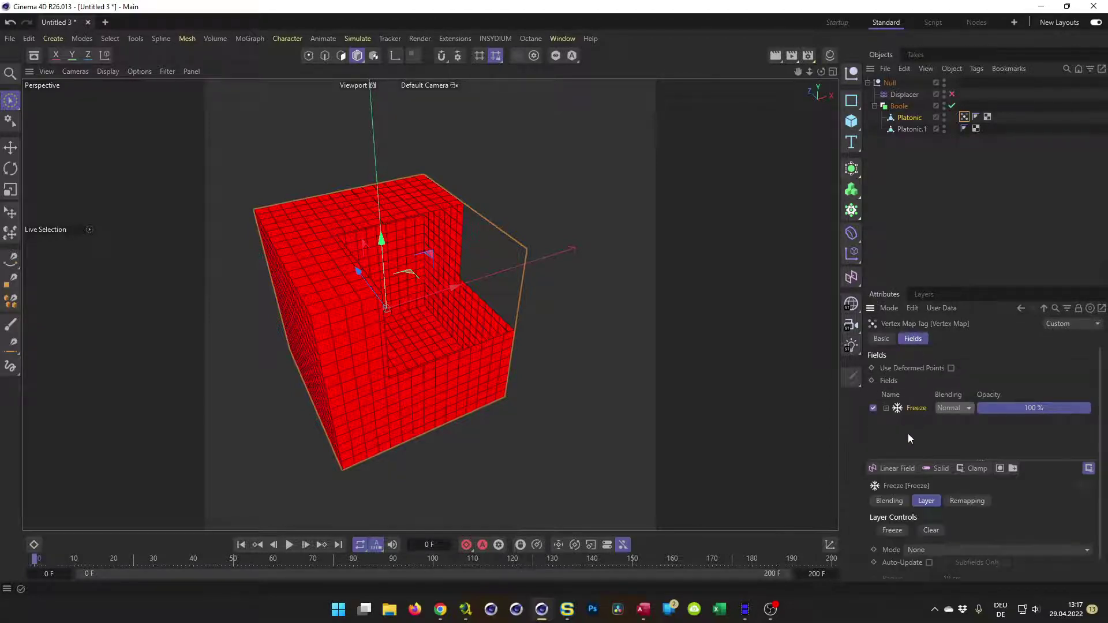
pyautogui.press('Delete')
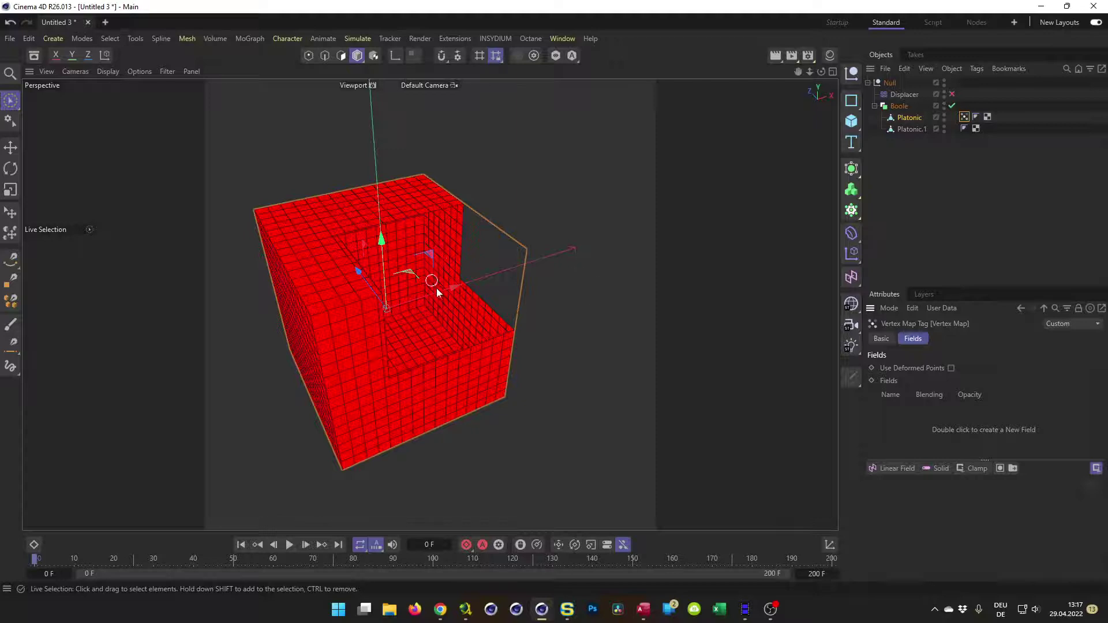
# - Add Platonic.1 as a field layer driving the vertex map
pyautogui.moveTo(901, 129)
pyautogui.mouseDown()
pyautogui.moveTo(919, 159)
pyautogui.moveTo(911, 430)
pyautogui.mouseUp()
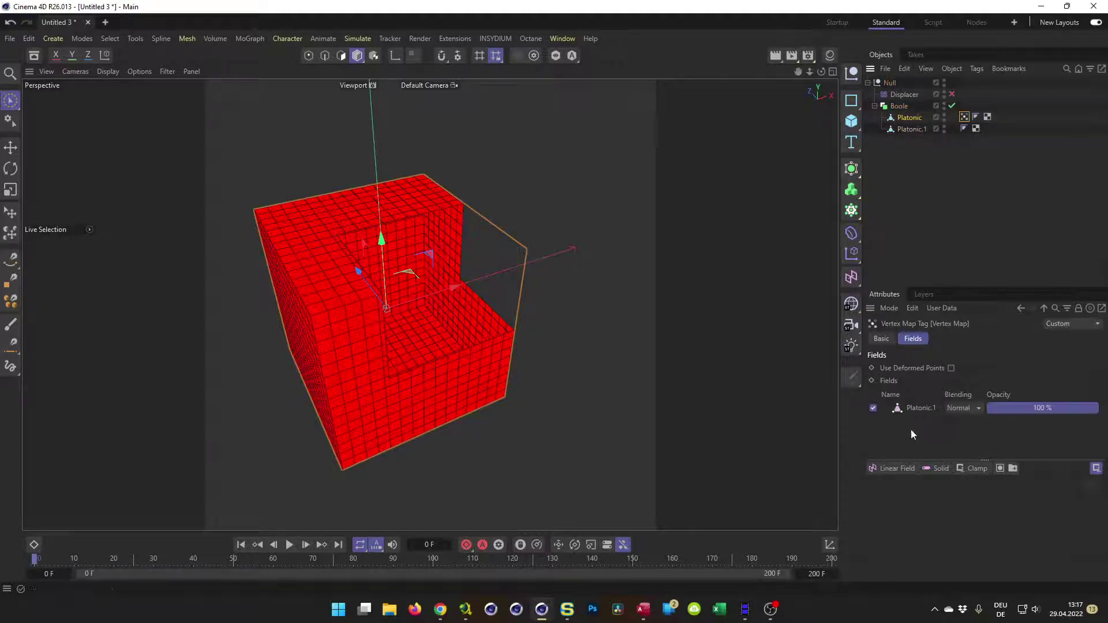
pyautogui.keyDown('alt'); pyautogui.moveTo(351, 316); pyautogui.dragTo(351, 341); pyautogui.keyUp('alt')
pyautogui.keyDown('alt'); pyautogui.moveTo(352, 342); pyautogui.dragTo(398, 341, button='right'); pyautogui.keyUp('alt')
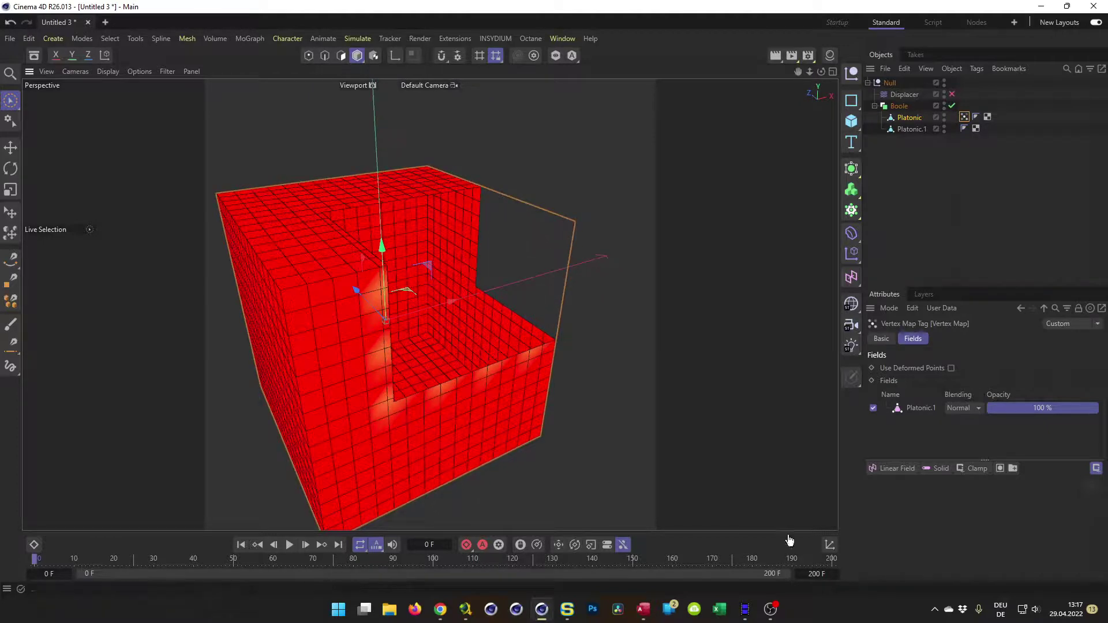
# - Widen the Platonic.1 field radius, trying Surface mode before reverting to Points
pyautogui.click(921, 408)
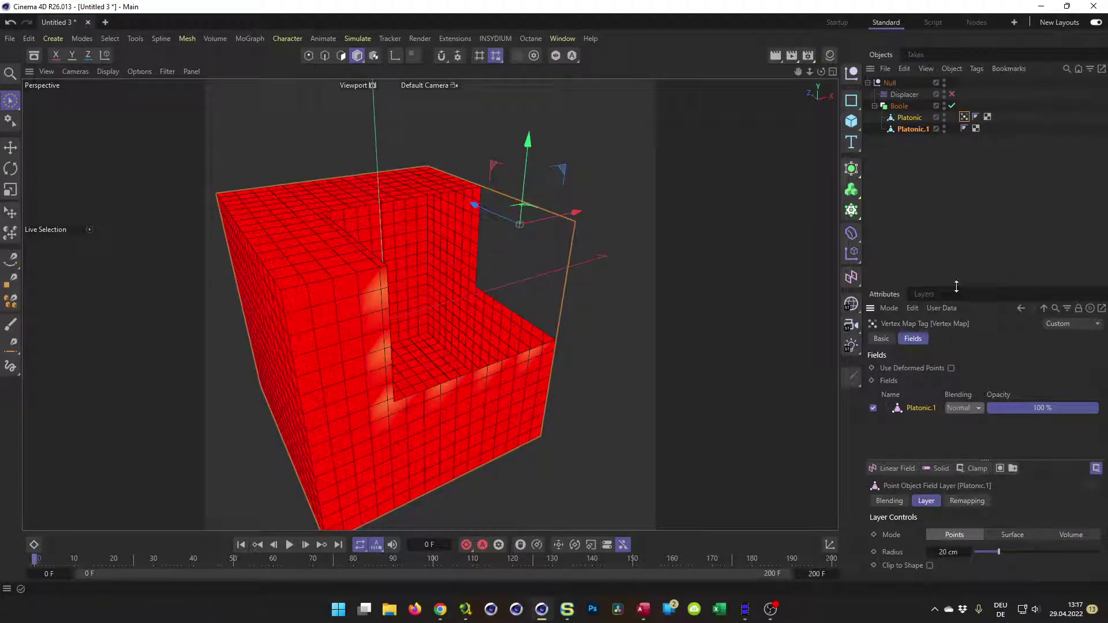
pyautogui.moveTo(956, 287); pyautogui.dragTo(956, 233)
pyautogui.moveTo(999, 502)
pyautogui.mouseDown()
pyautogui.moveTo(1034, 492)
pyautogui.moveTo(1015, 492)
pyautogui.mouseUp()
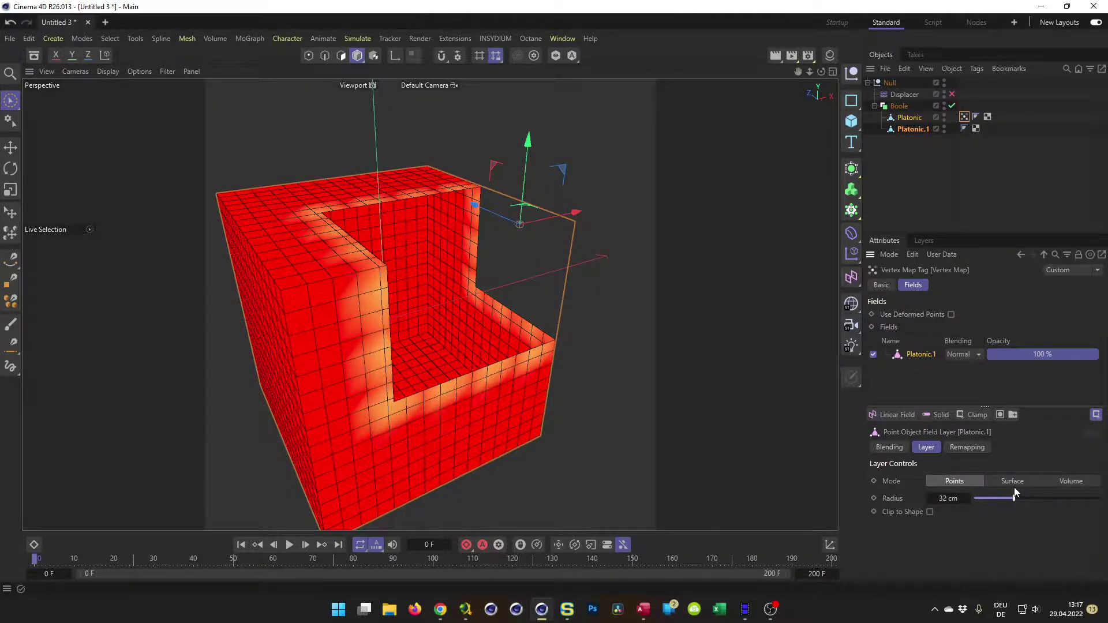
pyautogui.click(1017, 482)
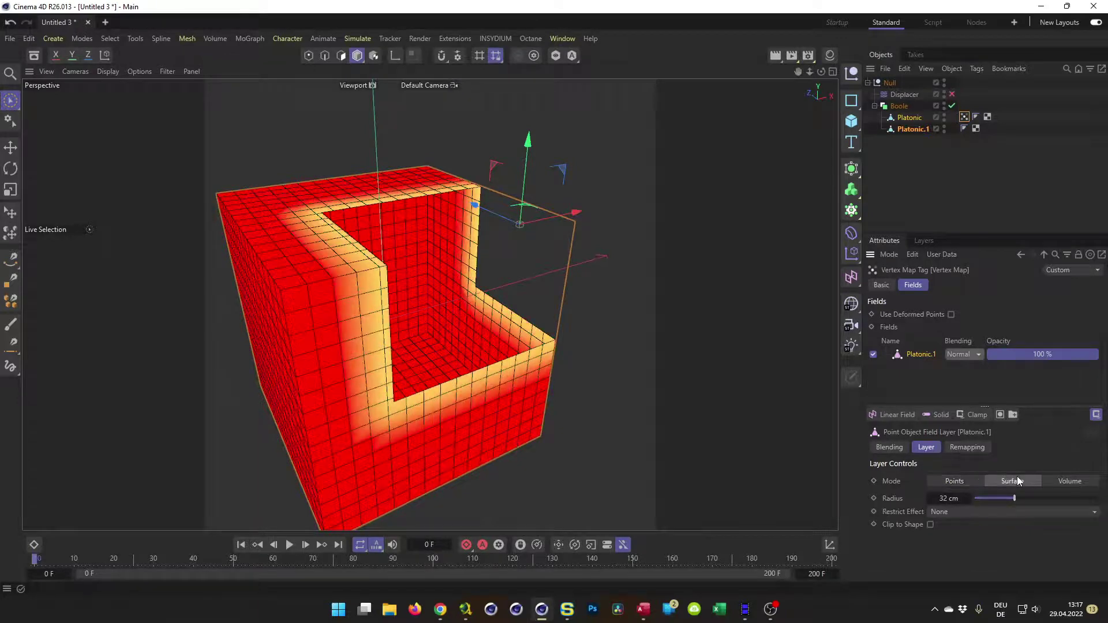
pyautogui.keyDown('alt'); pyautogui.moveTo(508, 439); pyautogui.dragTo(449, 397); pyautogui.keyUp('alt')
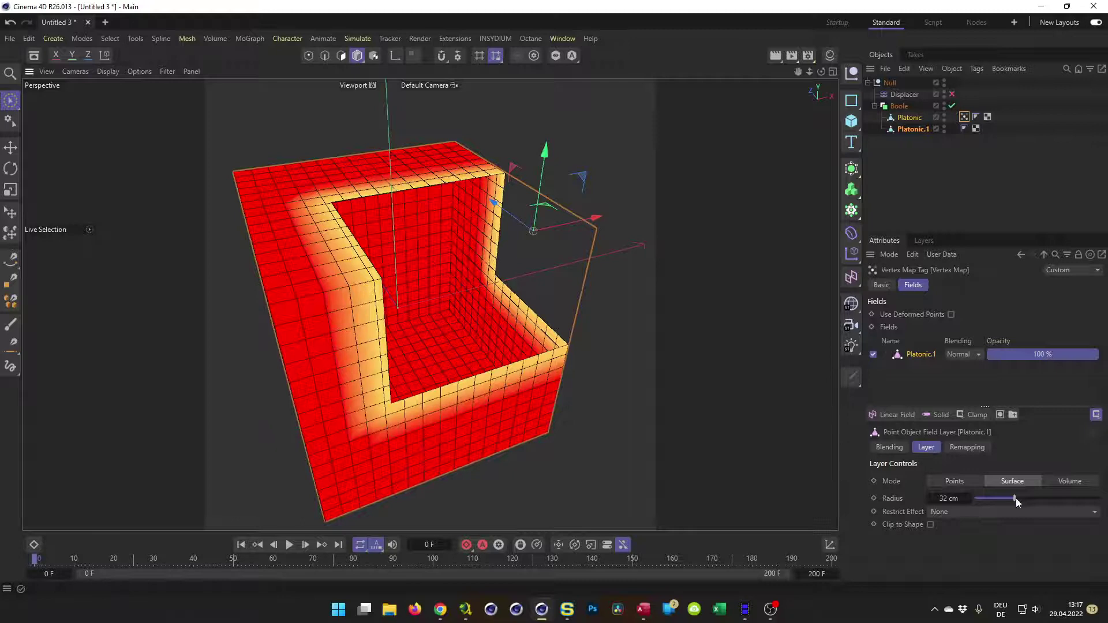
pyautogui.moveTo(1015, 498)
pyautogui.mouseDown()
pyautogui.moveTo(1032, 497)
pyautogui.moveTo(1022, 498)
pyautogui.mouseUp()
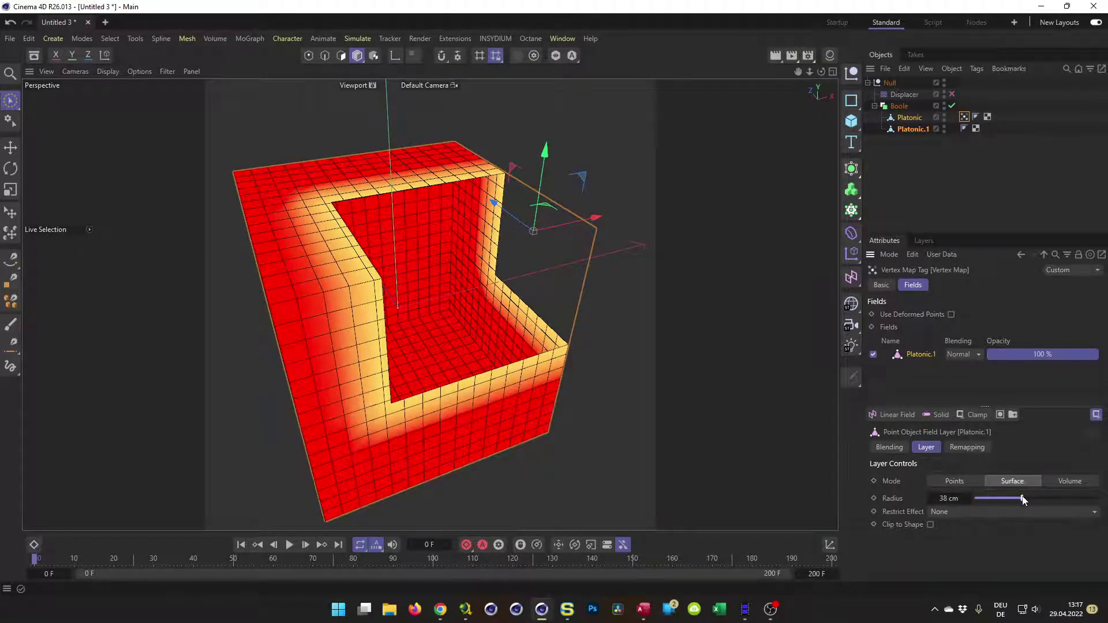
pyautogui.click(955, 481)
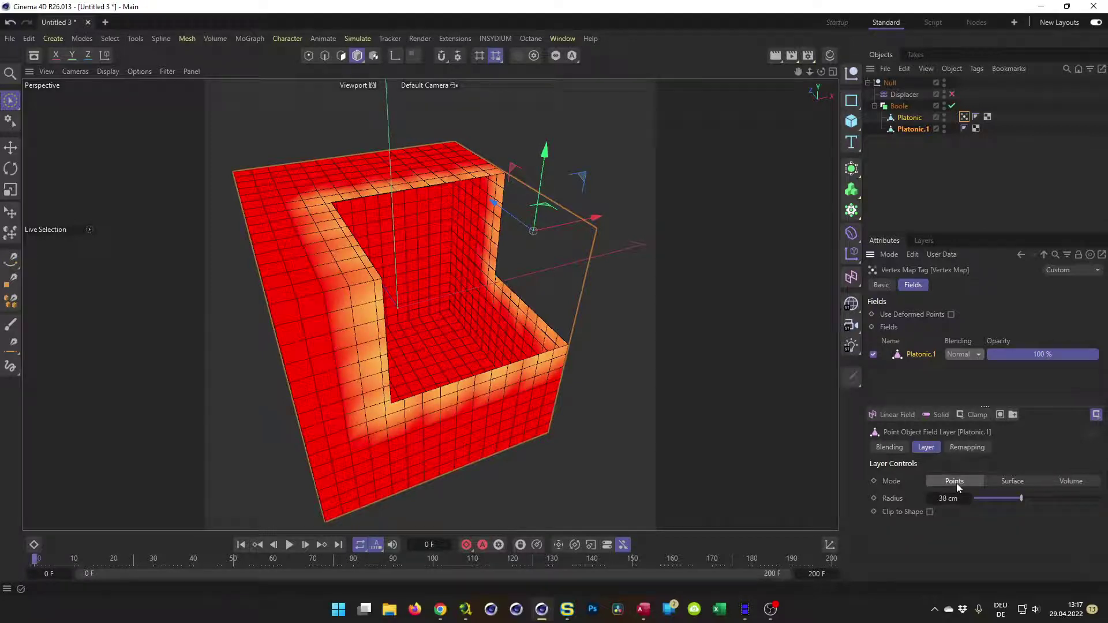
# - Switch the Platonic.1 field layer's mode to Surface
pyautogui.click(908, 129)
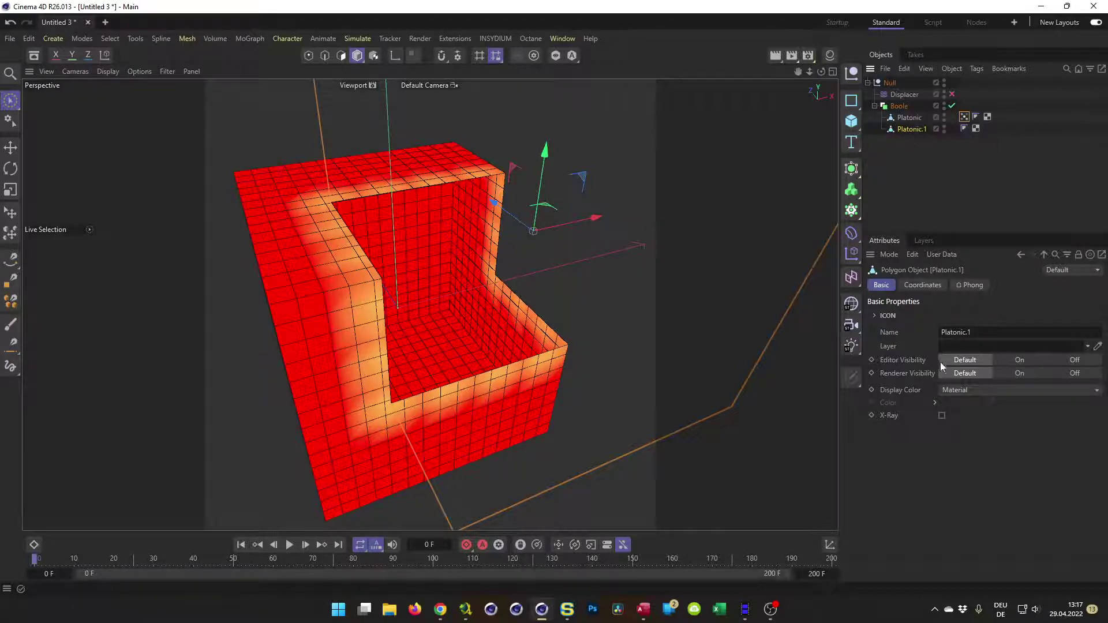
pyautogui.click(964, 116)
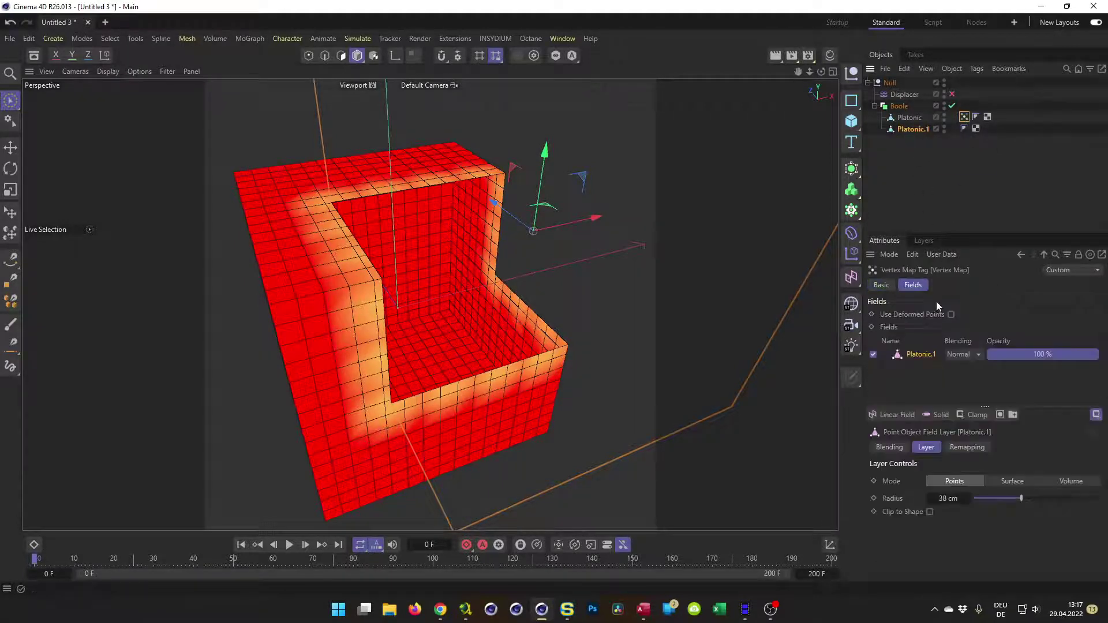
pyautogui.click(1005, 482)
pyautogui.keyDown('alt'); pyautogui.moveTo(370, 370); pyautogui.dragTo(673, 308); pyautogui.keyUp('alt')
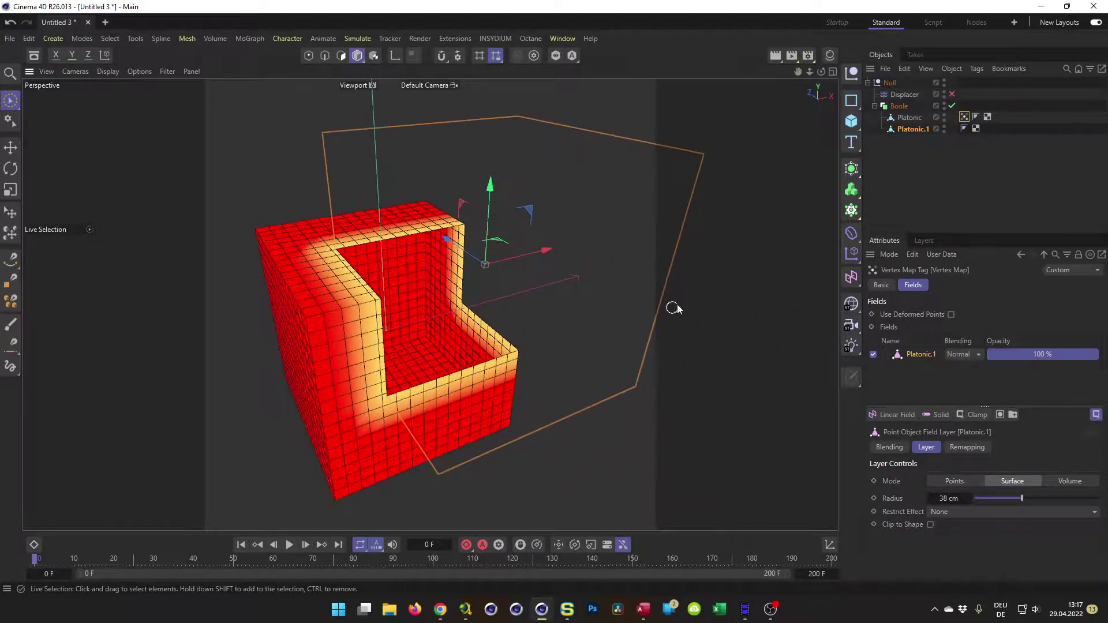
# - Re-enable the Displacer and add the Vertex Map tag to its Fields list
pyautogui.click(952, 94)
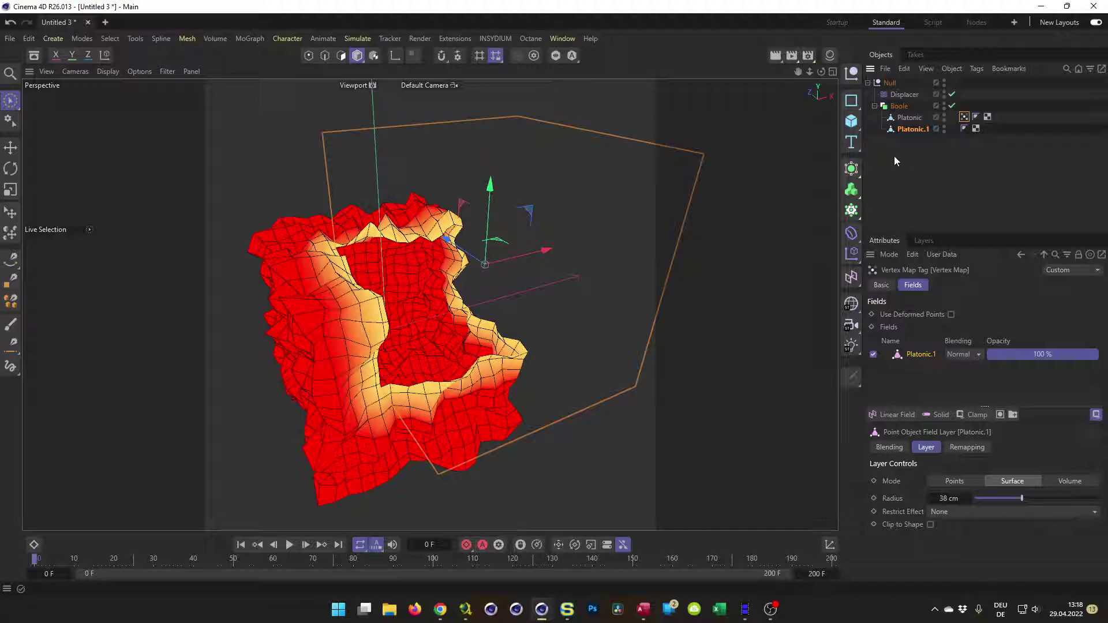
pyautogui.click(901, 95)
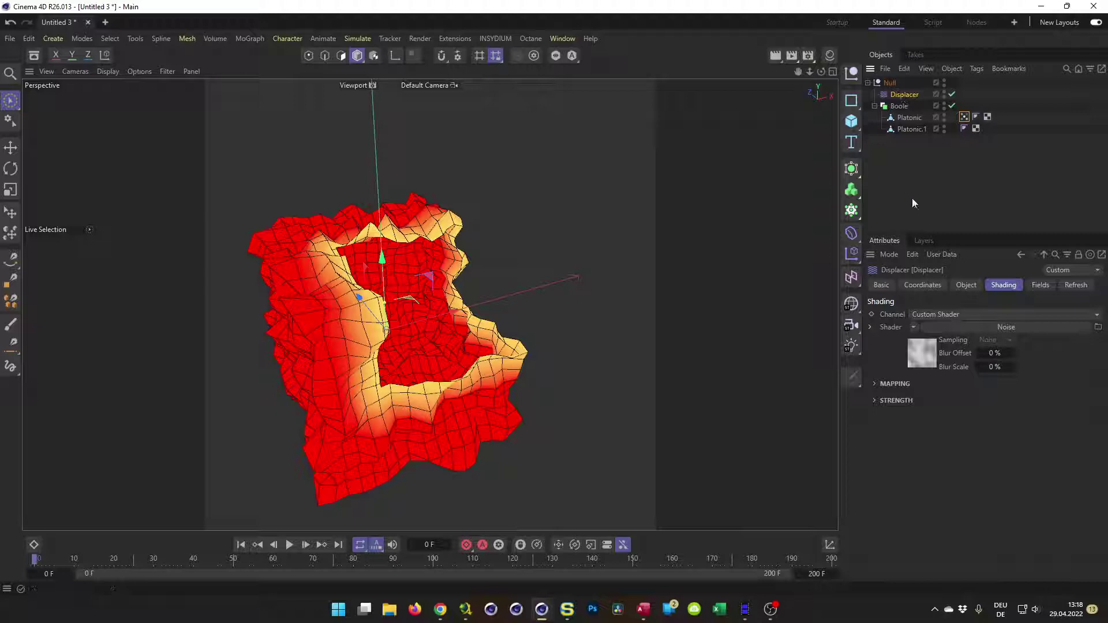
pyautogui.click(1039, 286)
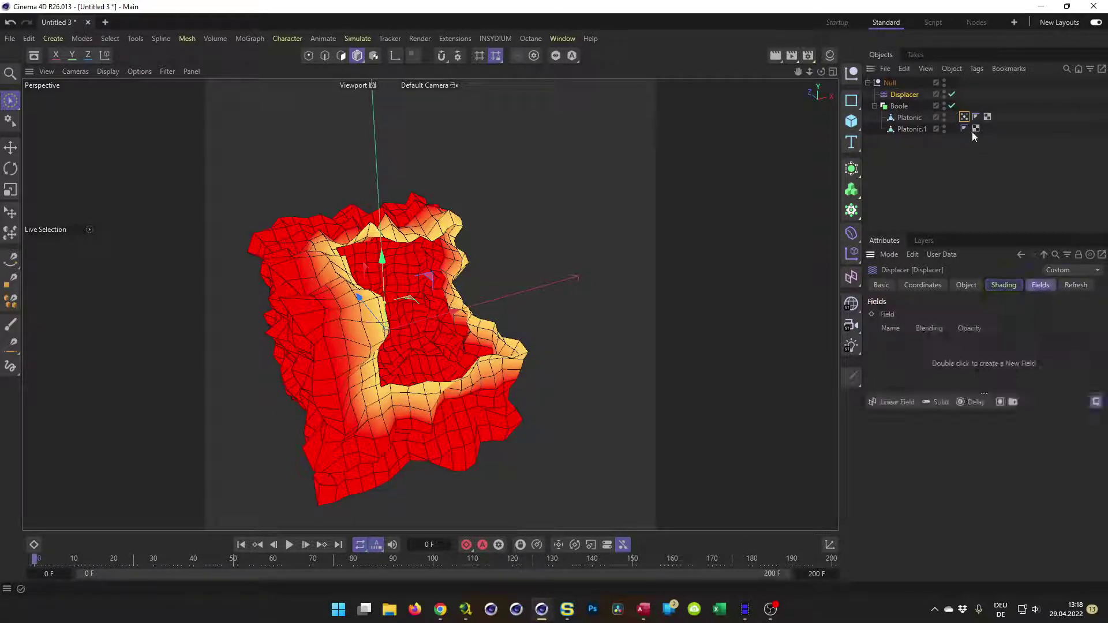
pyautogui.moveTo(918, 322); pyautogui.dragTo(892, 341)
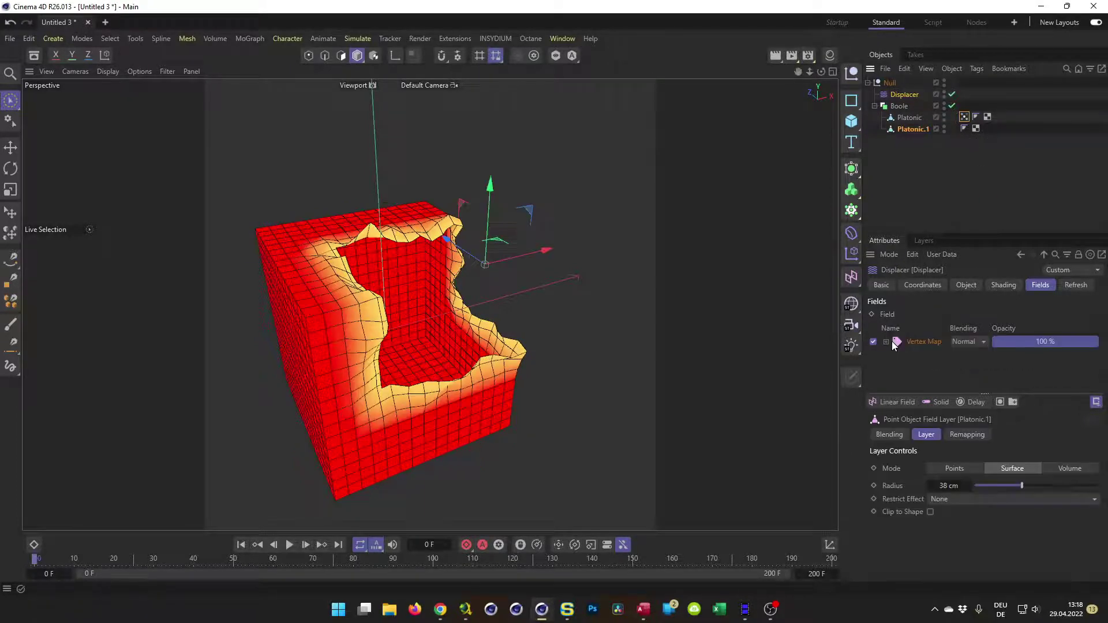
# - Inspect the rim-limited displacement and return to the Displacer's Shading settings
pyautogui.keyDown('alt'); pyautogui.moveTo(322, 358); pyautogui.dragTo(387, 283); pyautogui.keyUp('alt')
pyautogui.moveTo(352, 327)
pyautogui.keyDown('alt'); pyautogui.mouseDown()
pyautogui.moveTo(313, 309)
pyautogui.moveTo(317, 334)
pyautogui.moveTo(336, 332)
pyautogui.mouseUp(); pyautogui.keyUp('alt')
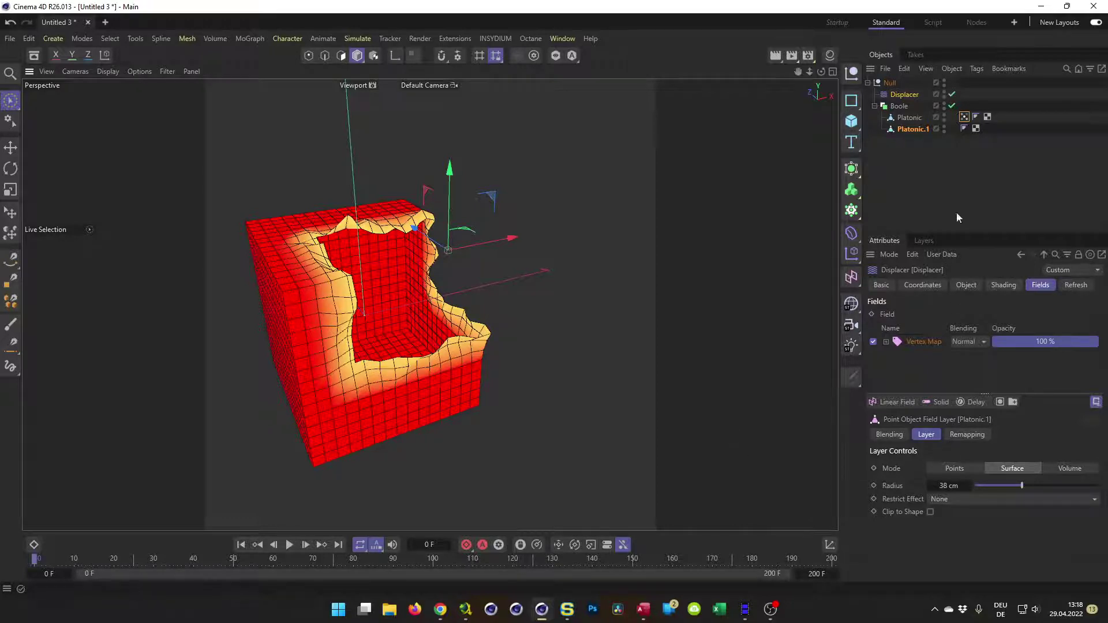
pyautogui.click(911, 93)
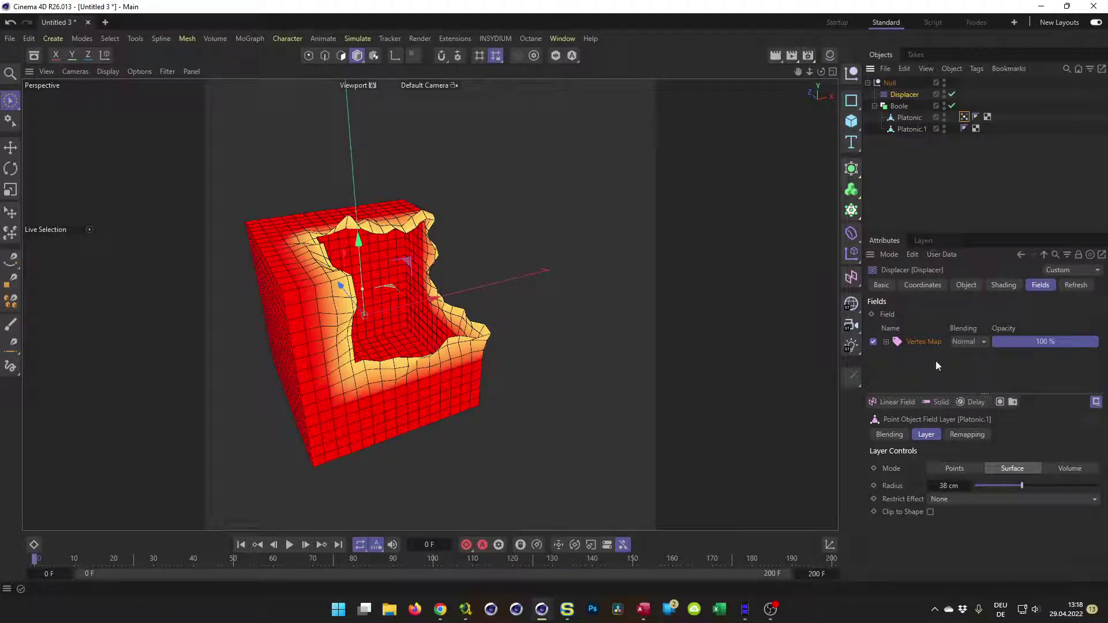
pyautogui.click(1000, 285)
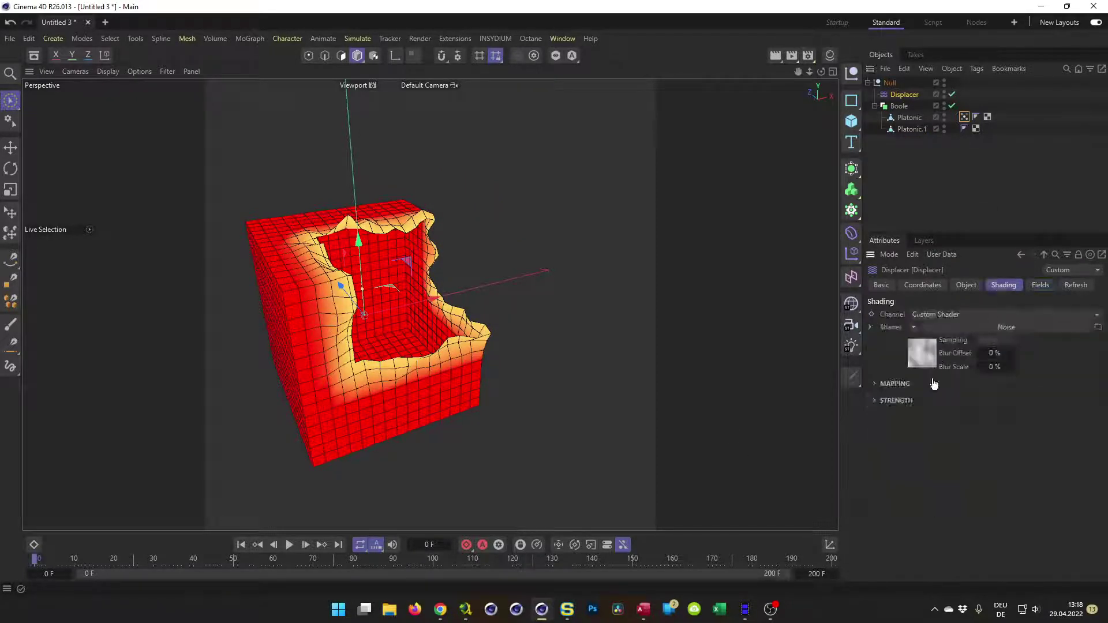
# - Set the noise animation speed to 2, extend the timeline to 1000 frames, and play
pyautogui.click(964, 498)
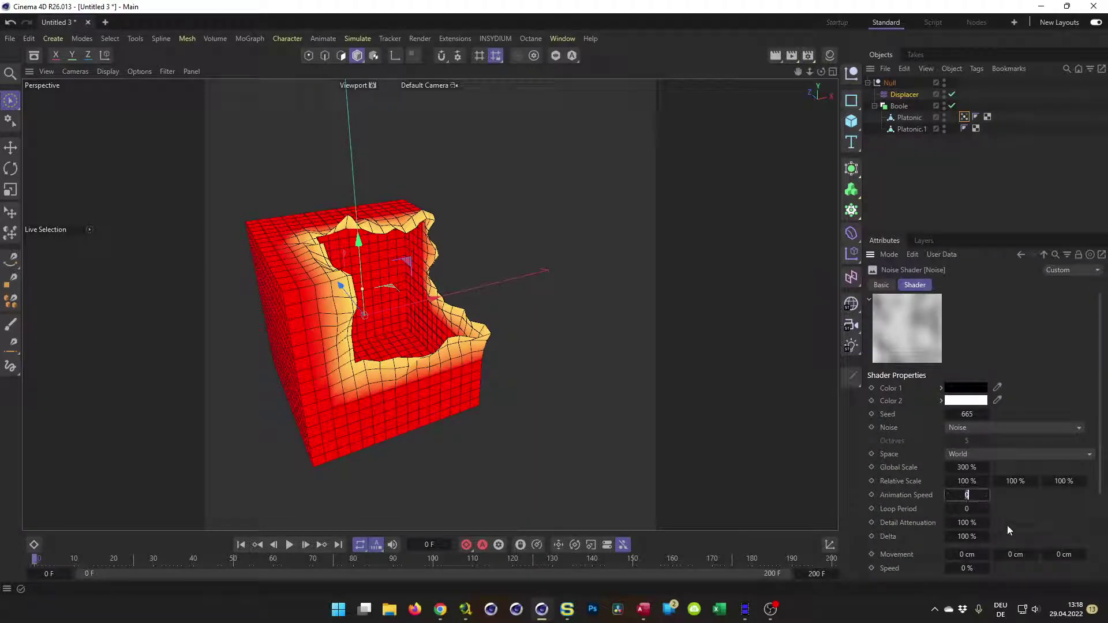
pyautogui.write('21000')
pyautogui.press('Return')
pyautogui.click(289, 545)
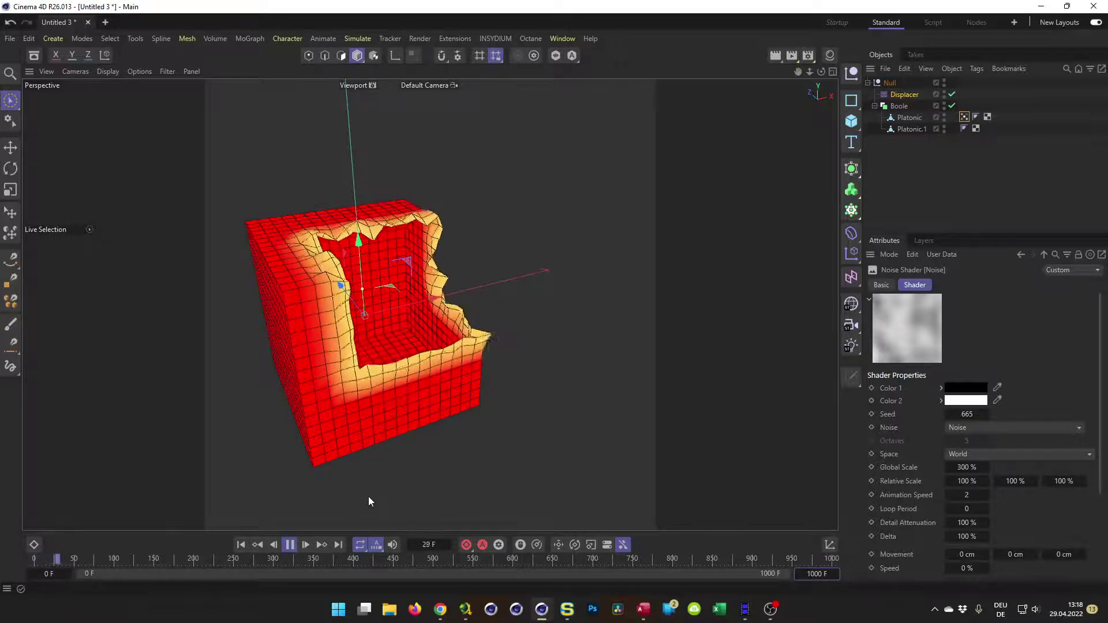
# - Switch the vertex map field to Points mode with a 52 cm radius
pyautogui.scroll(3, 404, 397)
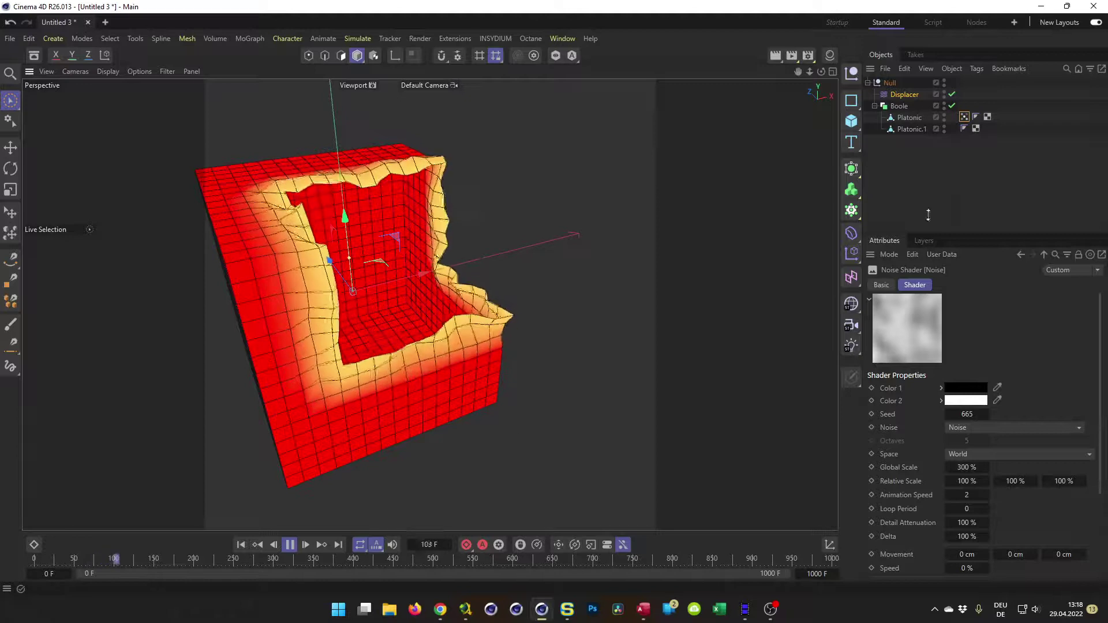
pyautogui.click(964, 117)
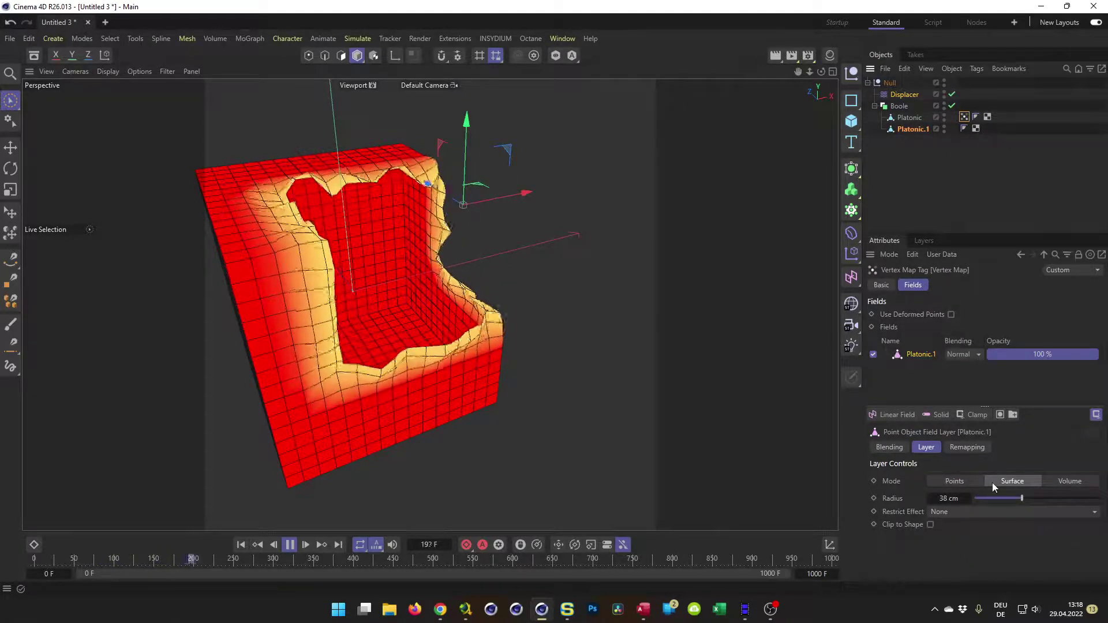
pyautogui.click(955, 480)
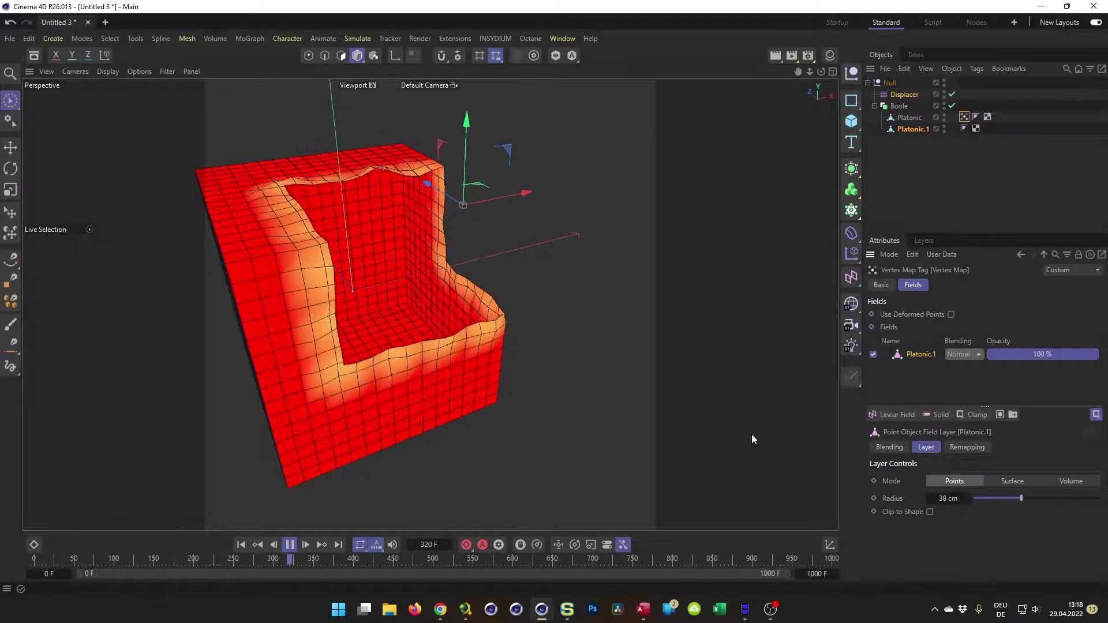
pyautogui.moveTo(1021, 502); pyautogui.dragTo(1040, 499)
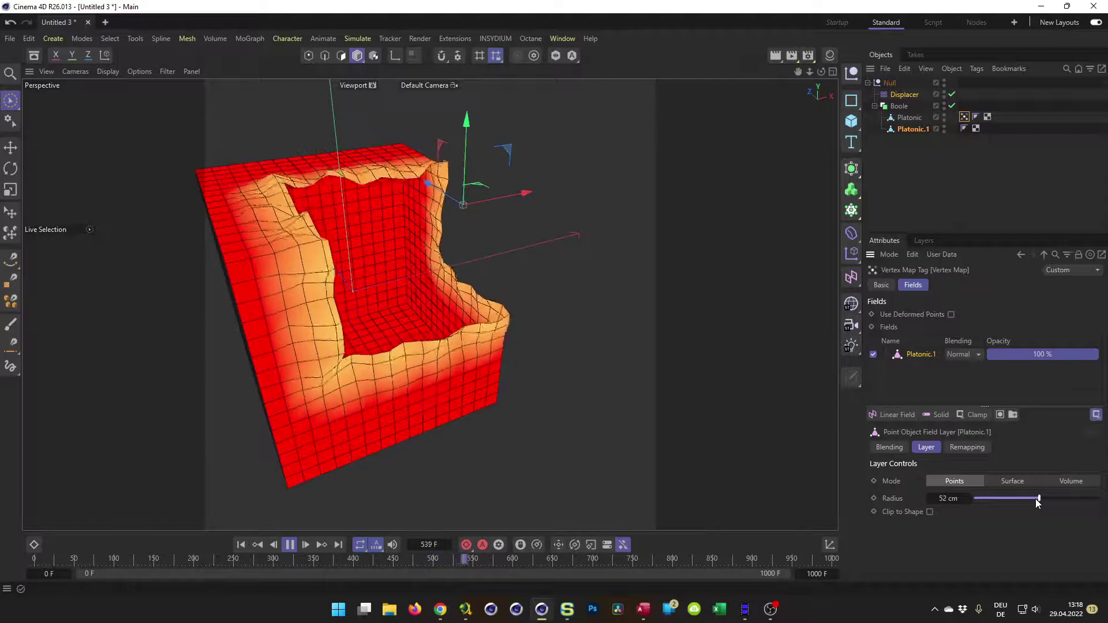
# - Move the Platonic.1 cutter lower to reshape the notch
pyautogui.click(912, 128)
pyautogui.moveTo(489, 205); pyautogui.dragTo(513, 196)
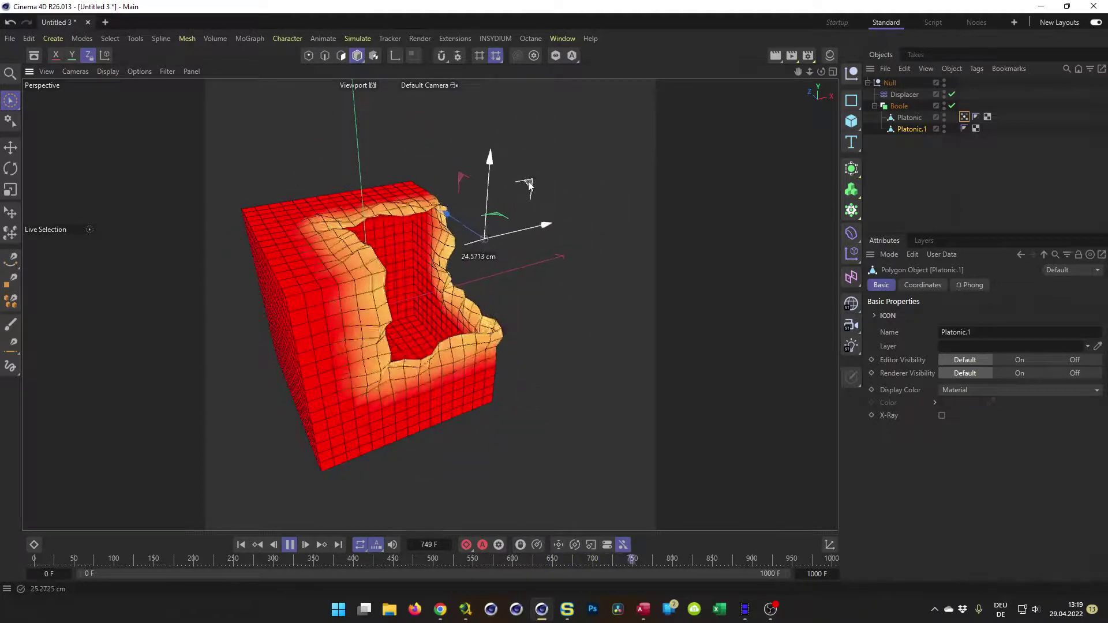
pyautogui.scroll(2, 416, 238)
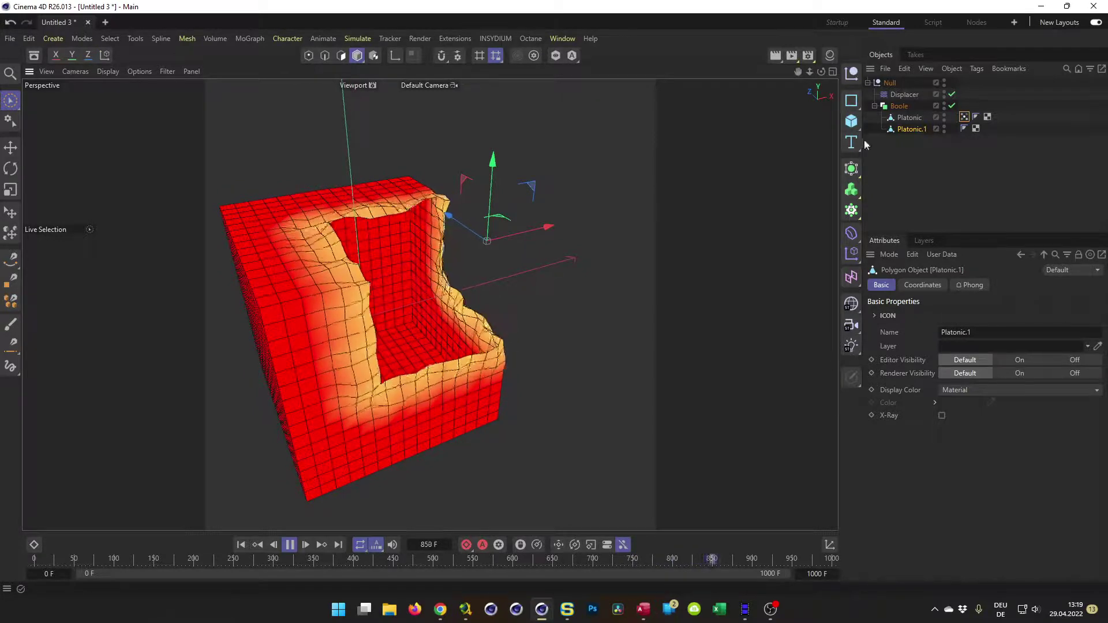
# - Stop playback and wrap the Null in a Subdivision Surface
pyautogui.click(290, 544)
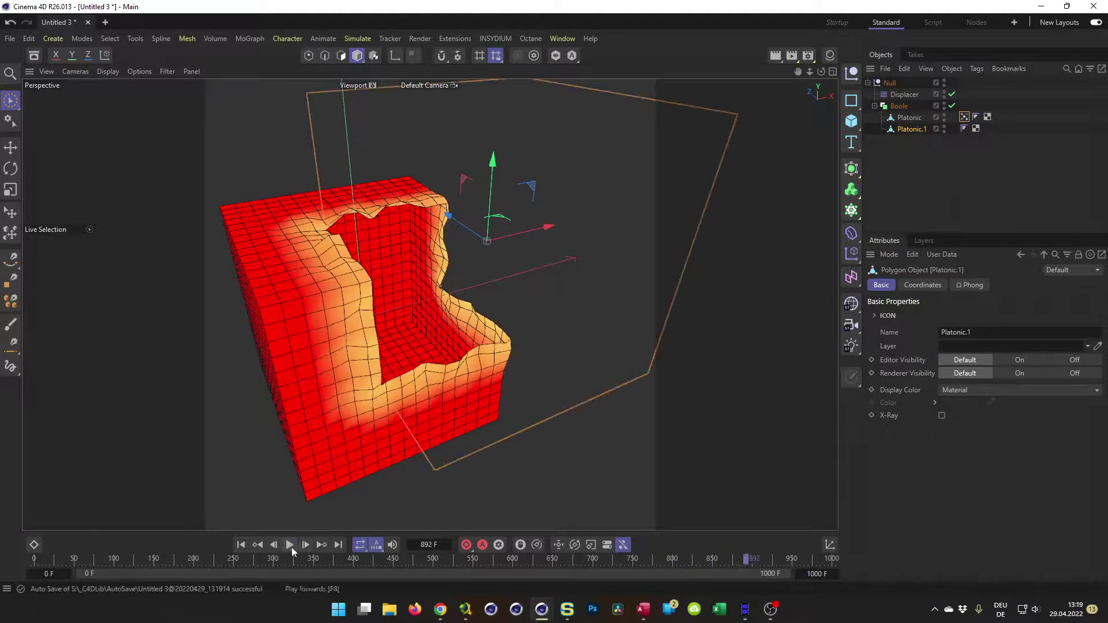
pyautogui.click(890, 82)
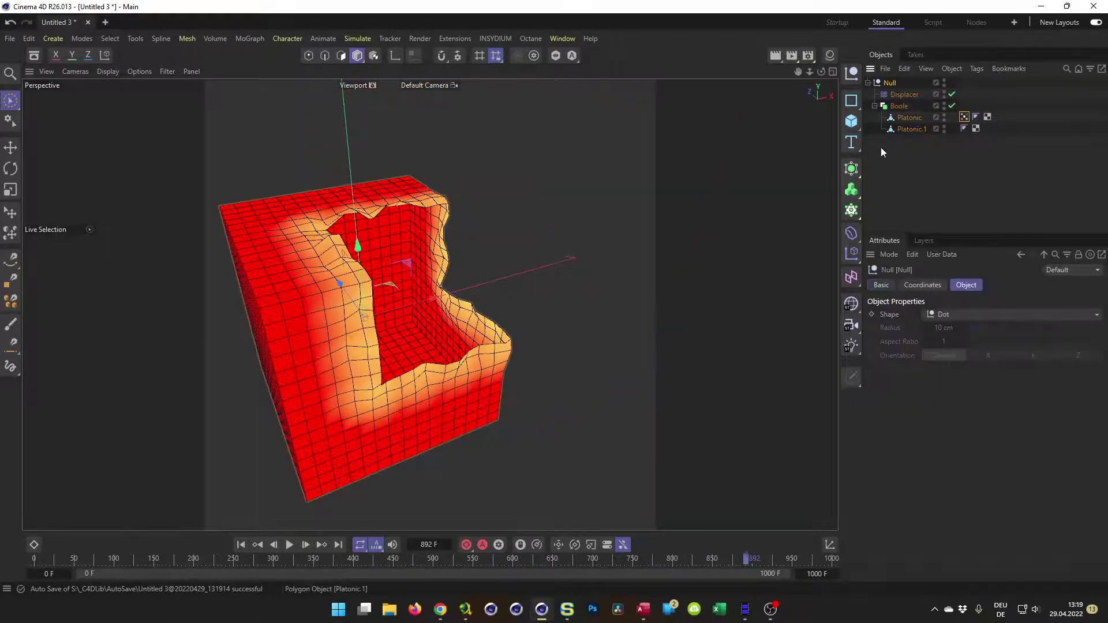
pyautogui.keyDown('alt'); pyautogui.click(852, 168); pyautogui.keyUp('alt')
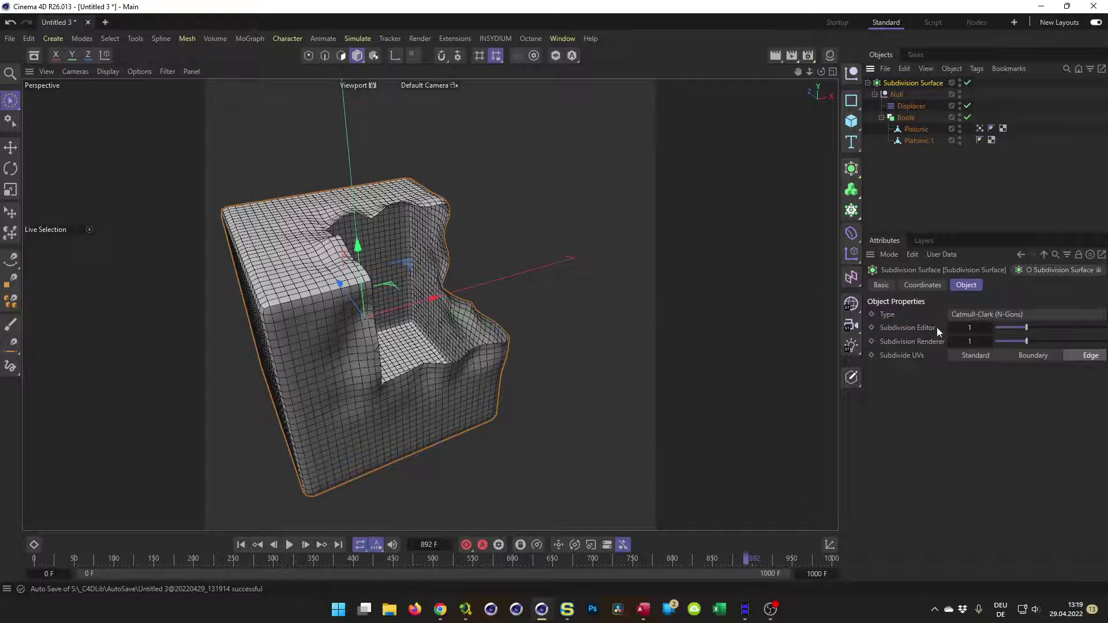
# - Raise the Subdivision Surface editor and renderer levels to 2
pyautogui.click(989, 328)
pyautogui.keyDown('alt'); pyautogui.moveTo(337, 216); pyautogui.dragTo(361, 202); pyautogui.keyUp('alt')
pyautogui.scroll(2, 361, 202)
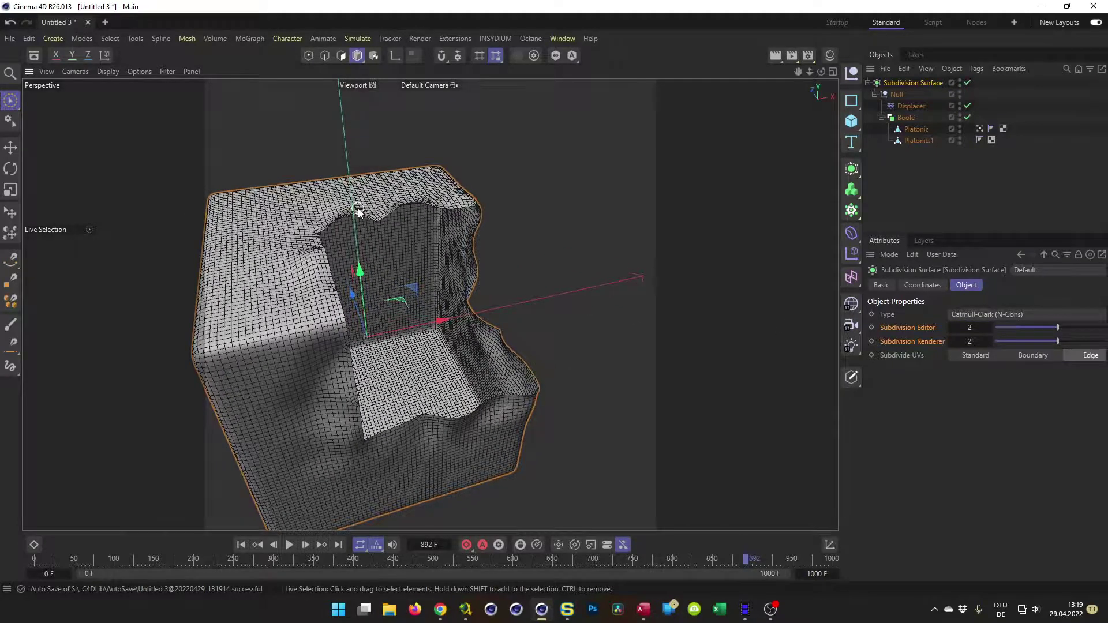
# - Show the view in Gouraud shading without wireframe and bring up the Material Manager
pyautogui.press('n')
pyautogui.press('a')
pyautogui.keyDown('alt'); pyautogui.moveTo(347, 282); pyautogui.dragTo(334, 387); pyautogui.keyUp('alt')
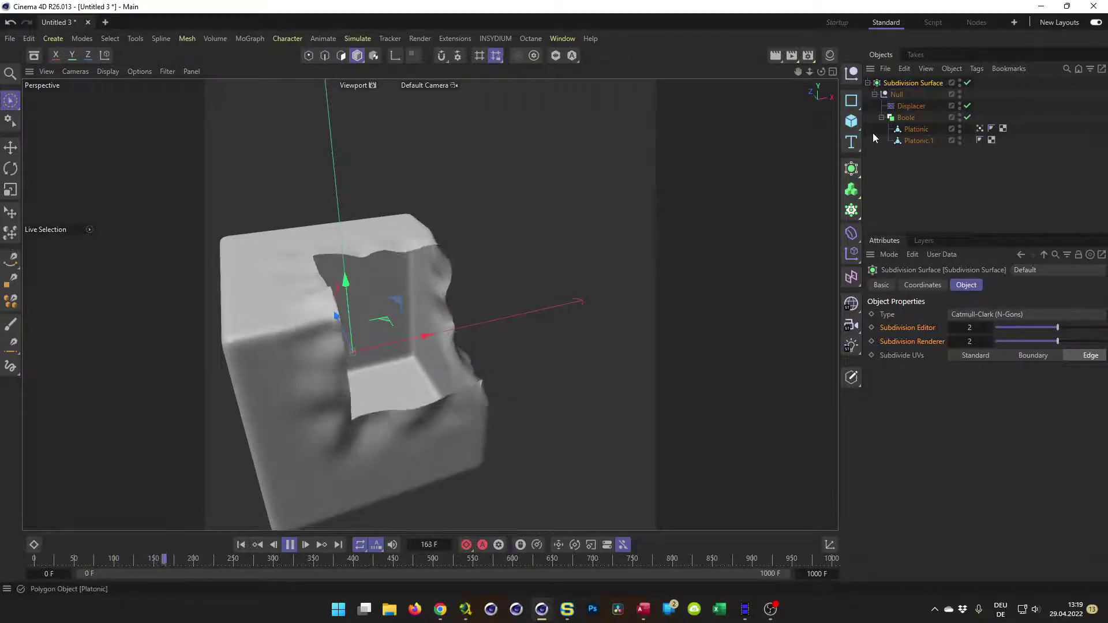
pyautogui.click(831, 55)
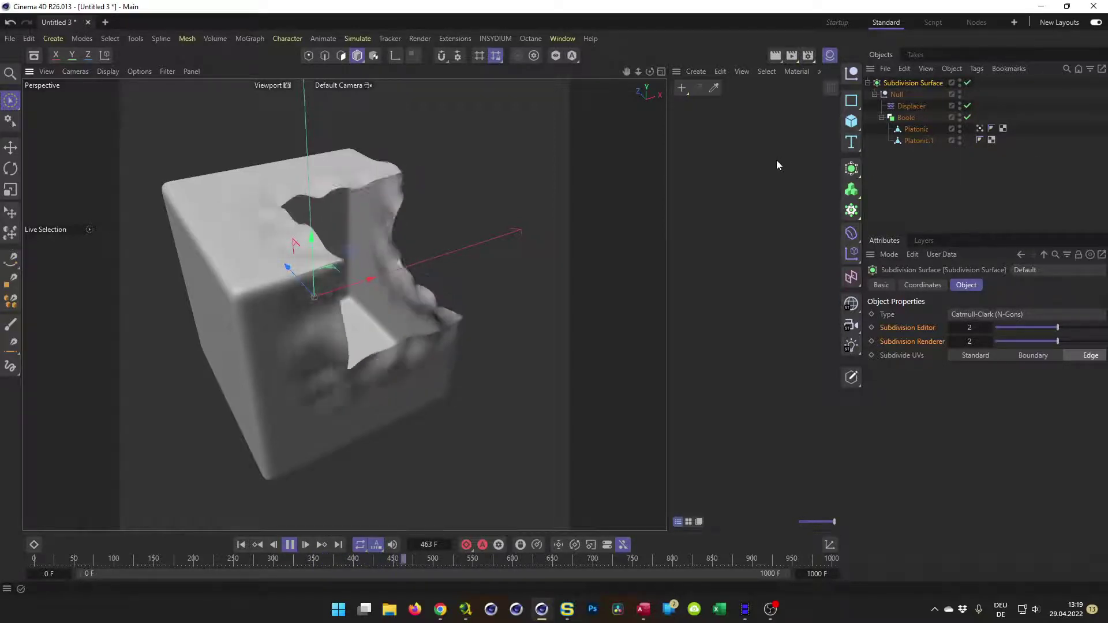
# - Create a new material, Mat, and open it in the Material Editor
pyautogui.doubleClick(709, 151)
pyautogui.doubleClick(682, 117)
pyautogui.moveTo(763, 119); pyautogui.dragTo(573, 146)
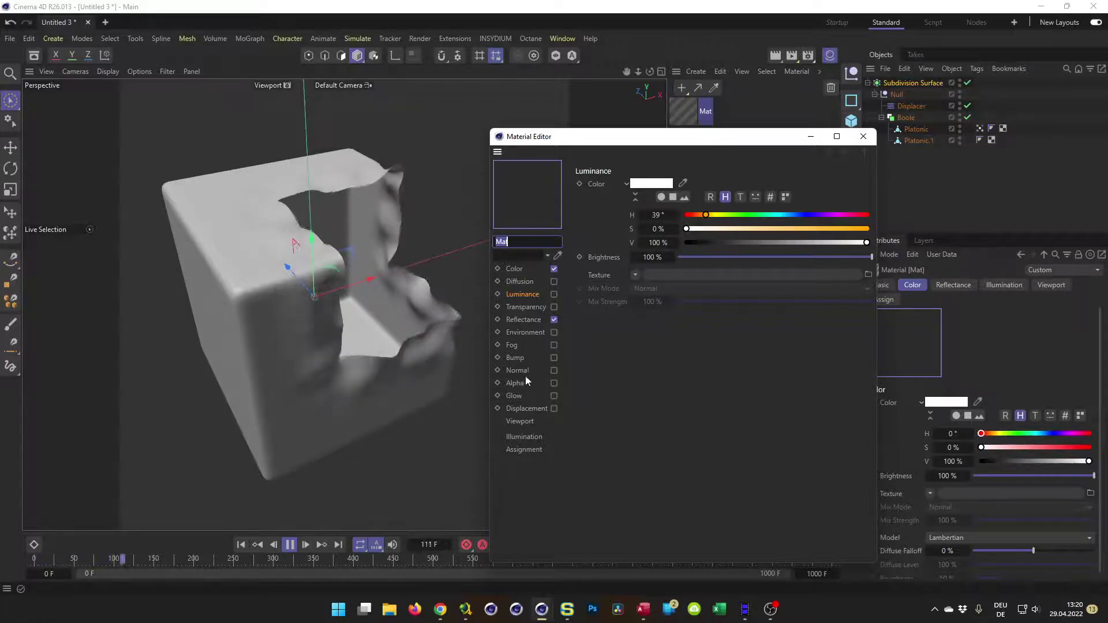
# - Set Mat's reflection strength to 100% with Dielectric fresnel
pyautogui.click(522, 320)
pyautogui.moveTo(704, 408); pyautogui.dragTo(871, 409)
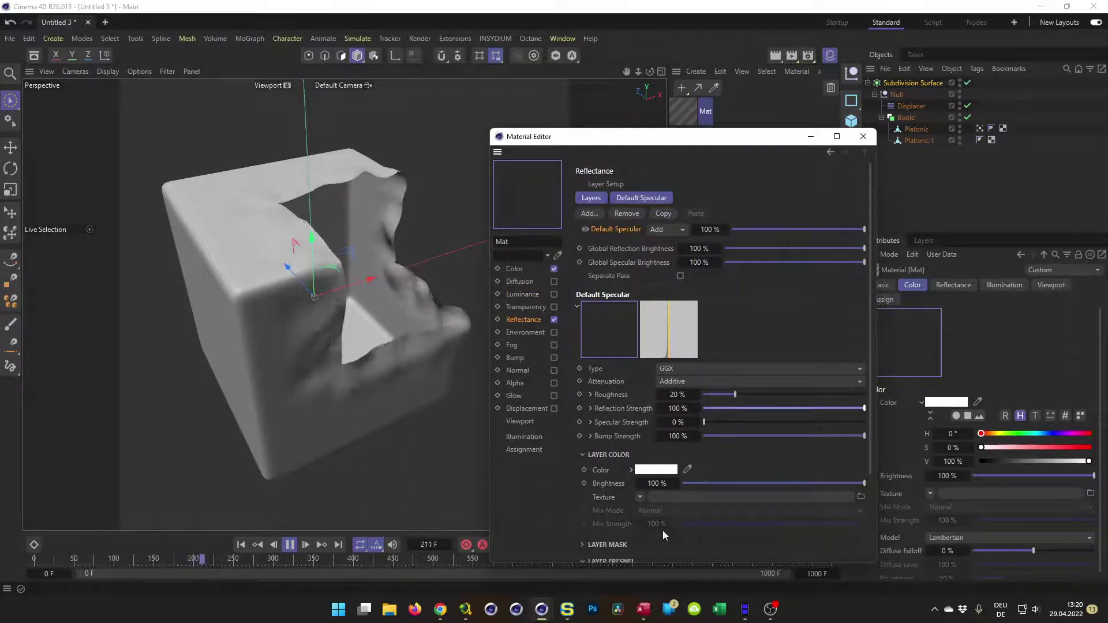
pyautogui.moveTo(635, 136); pyautogui.dragTo(631, 77)
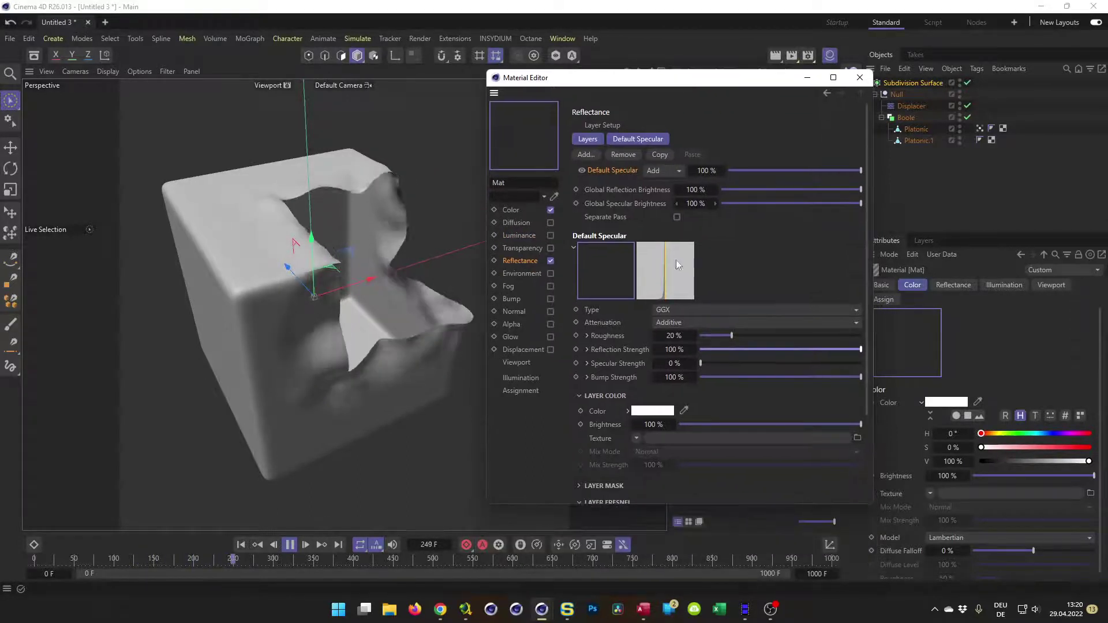
pyautogui.click(651, 486)
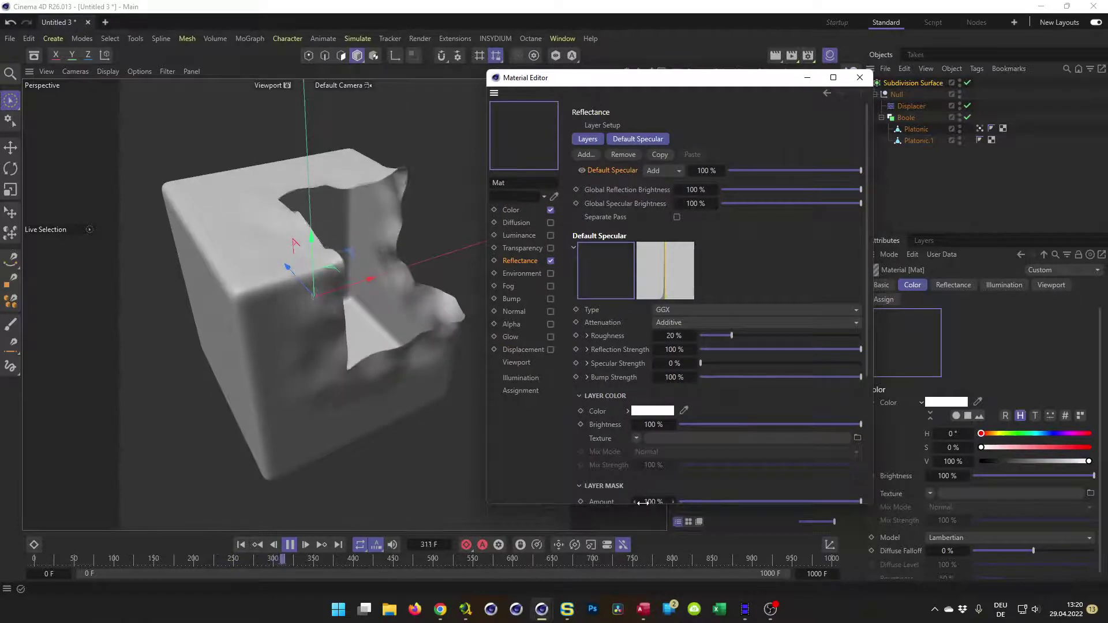
pyautogui.click(604, 486)
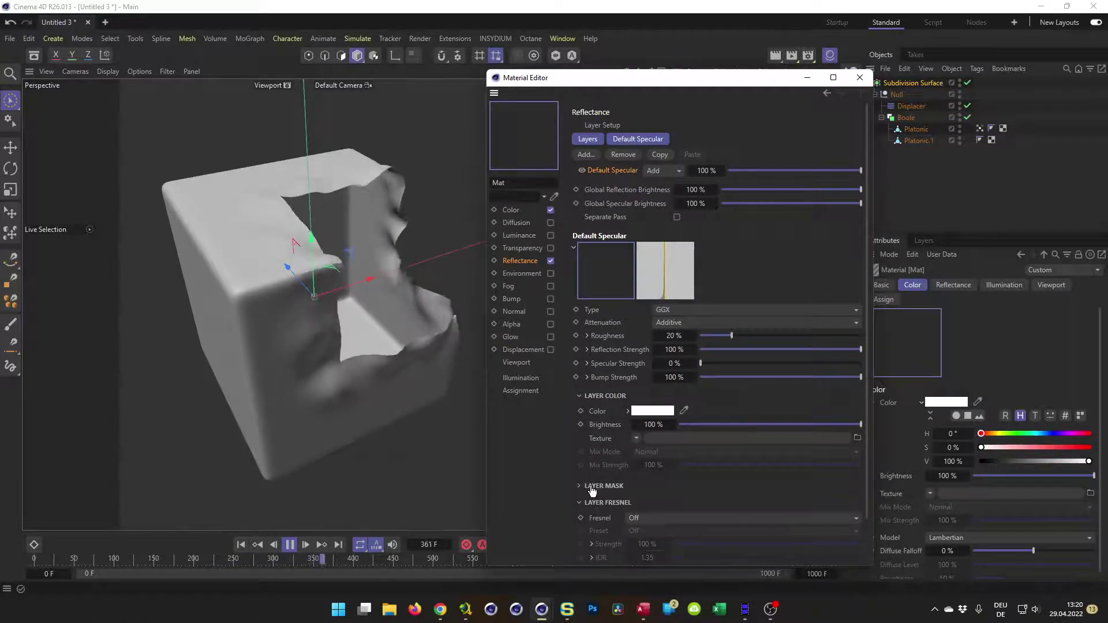
pyautogui.click(652, 518)
pyautogui.click(686, 546)
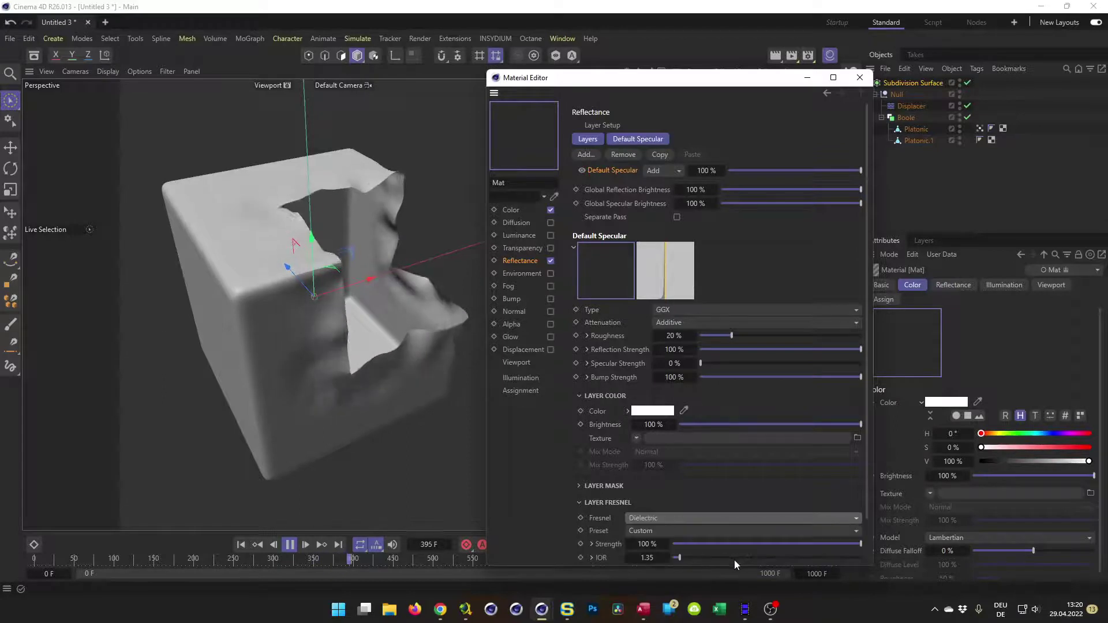
# - Stop playback, darken Mat's colour to 7% value, and enable its Luminance channel
pyautogui.click(511, 209)
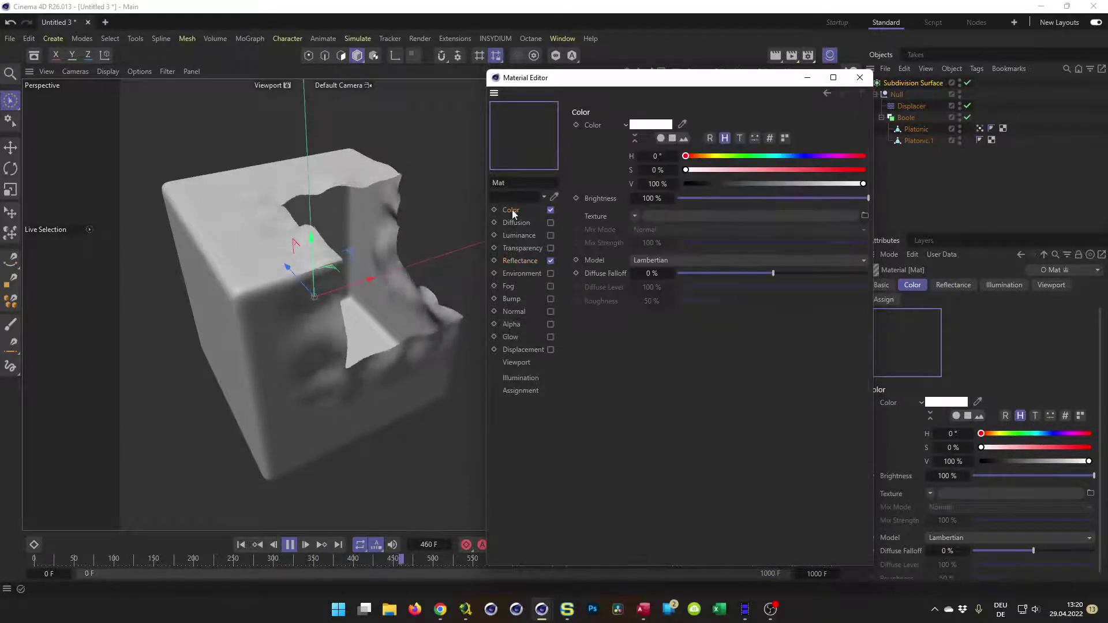
pyautogui.click(290, 544)
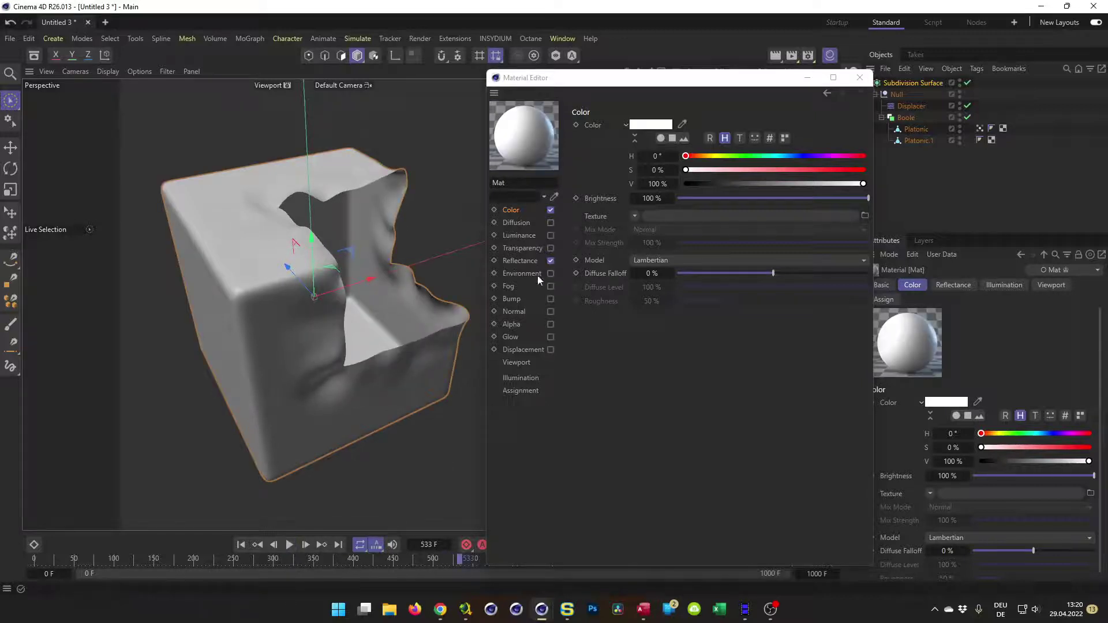
pyautogui.moveTo(715, 183); pyautogui.dragTo(698, 183)
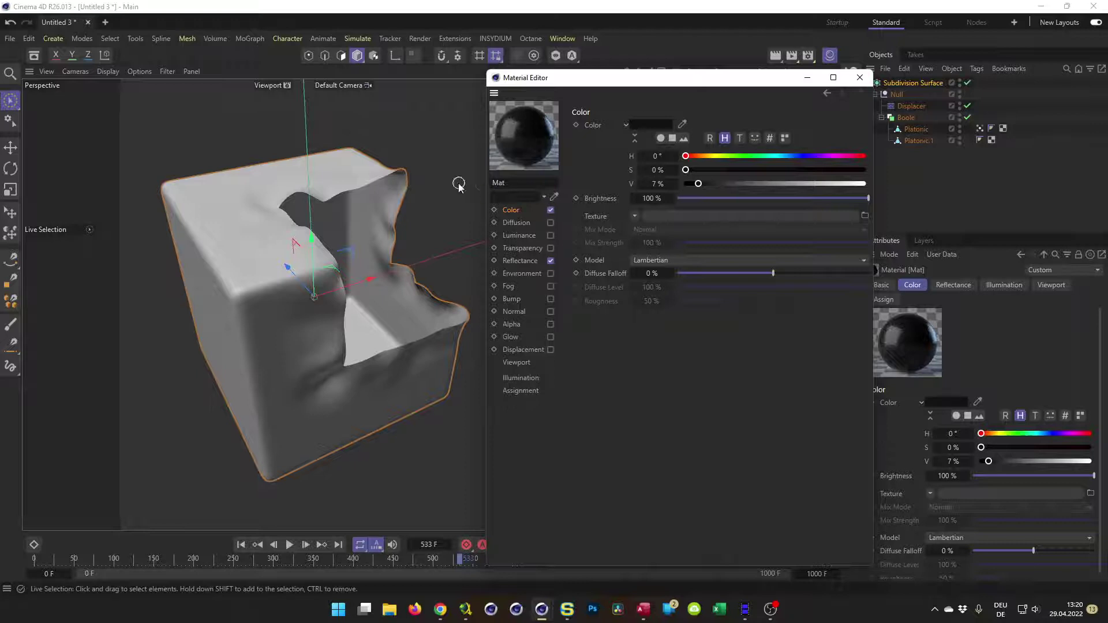
pyautogui.click(550, 236)
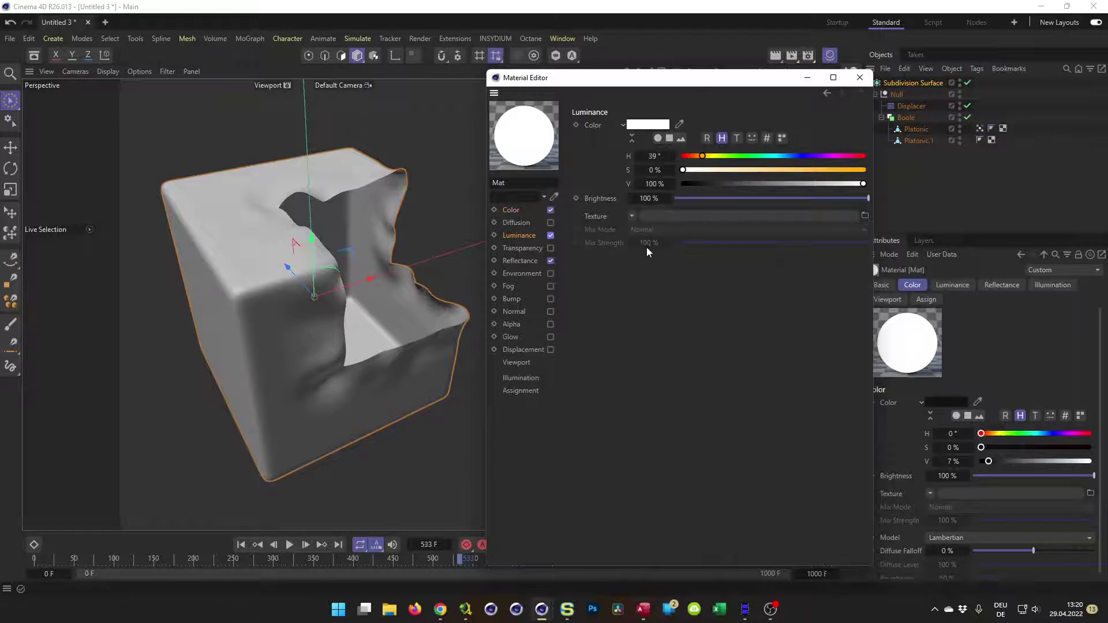
pyautogui.moveTo(696, 87); pyautogui.dragTo(649, 71)
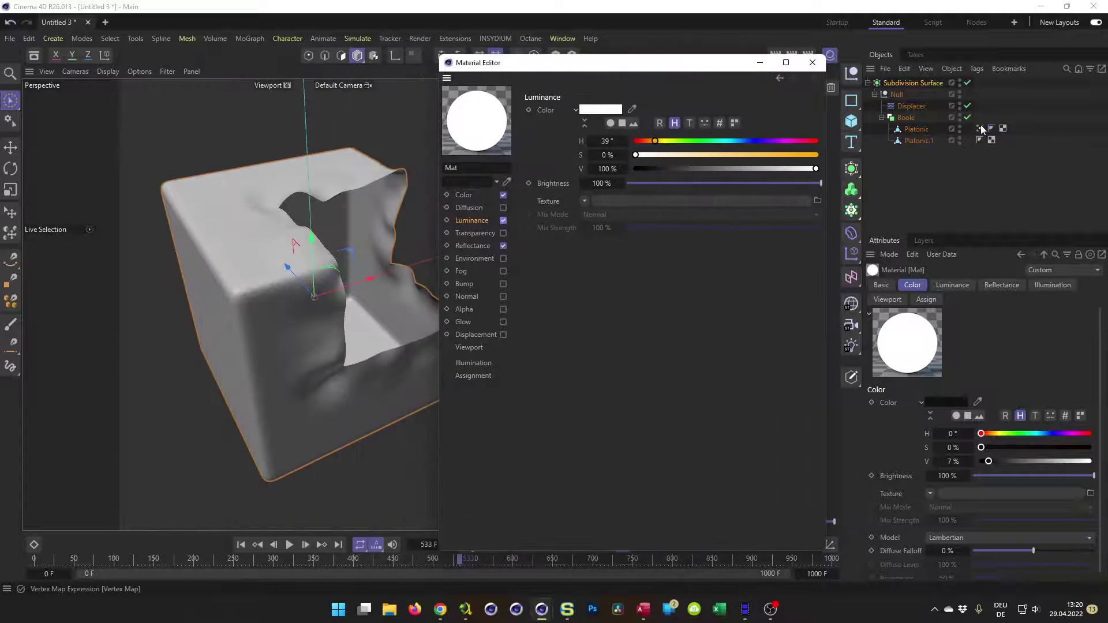
# - Browse the Luminance texture shader list without choosing one, then close the Material Editor
pyautogui.click(584, 201)
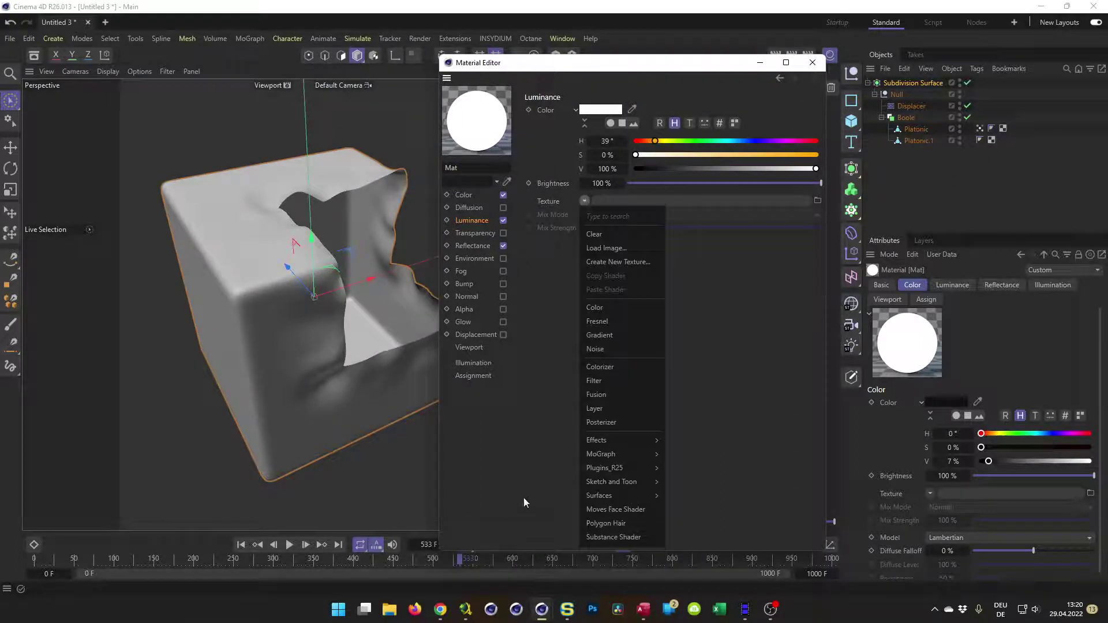
pyautogui.moveTo(622, 439)
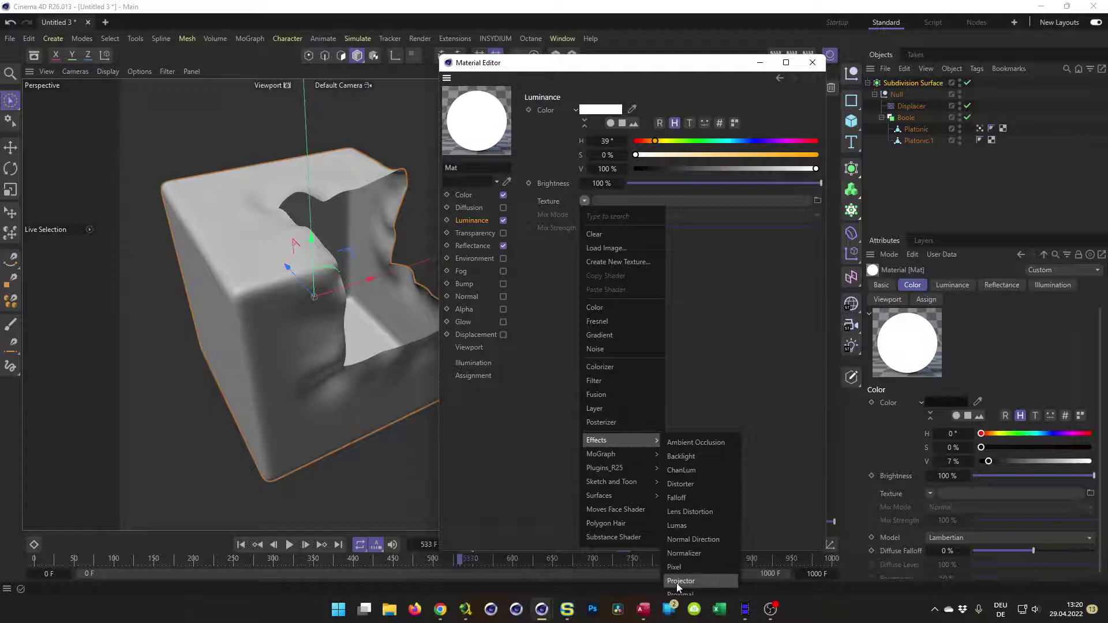
pyautogui.click(652, 69)
pyautogui.moveTo(647, 68); pyautogui.dragTo(604, 44)
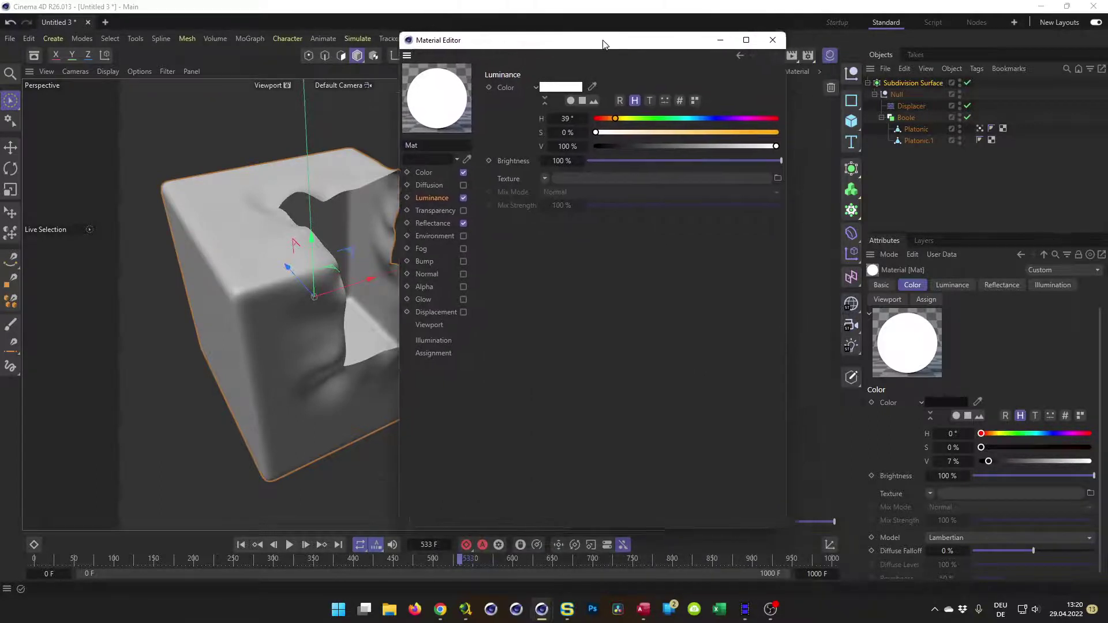
pyautogui.click(773, 39)
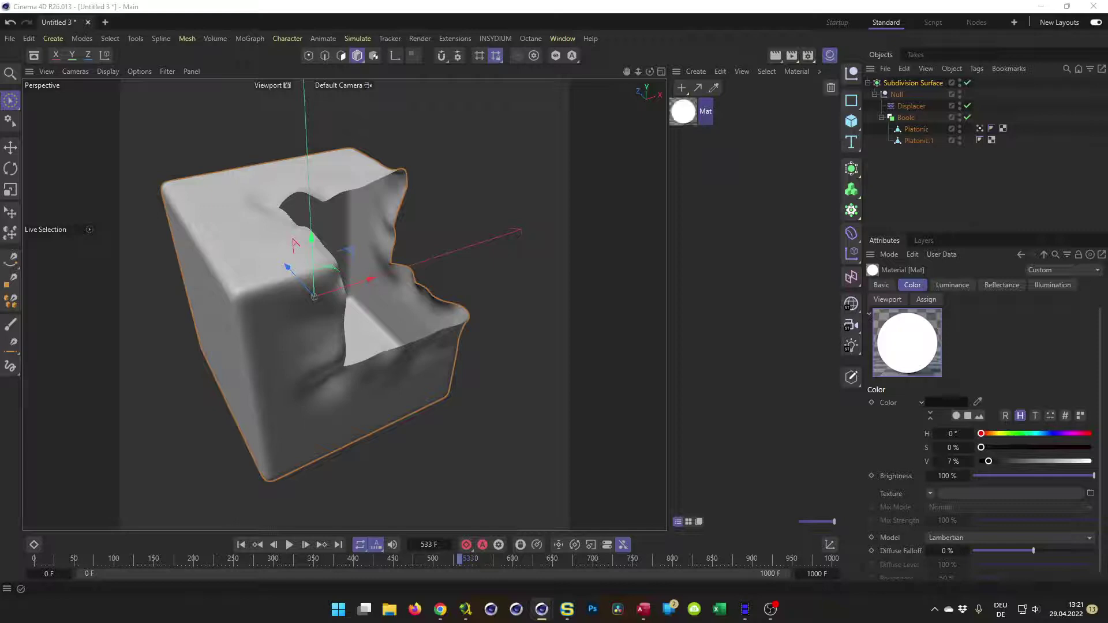
# - Reopen Mat and link the Platonic's Vertex Map tag into the luminance Vertex Map shader
pyautogui.doubleClick(682, 110)
pyautogui.moveTo(629, 167); pyautogui.dragTo(661, 68)
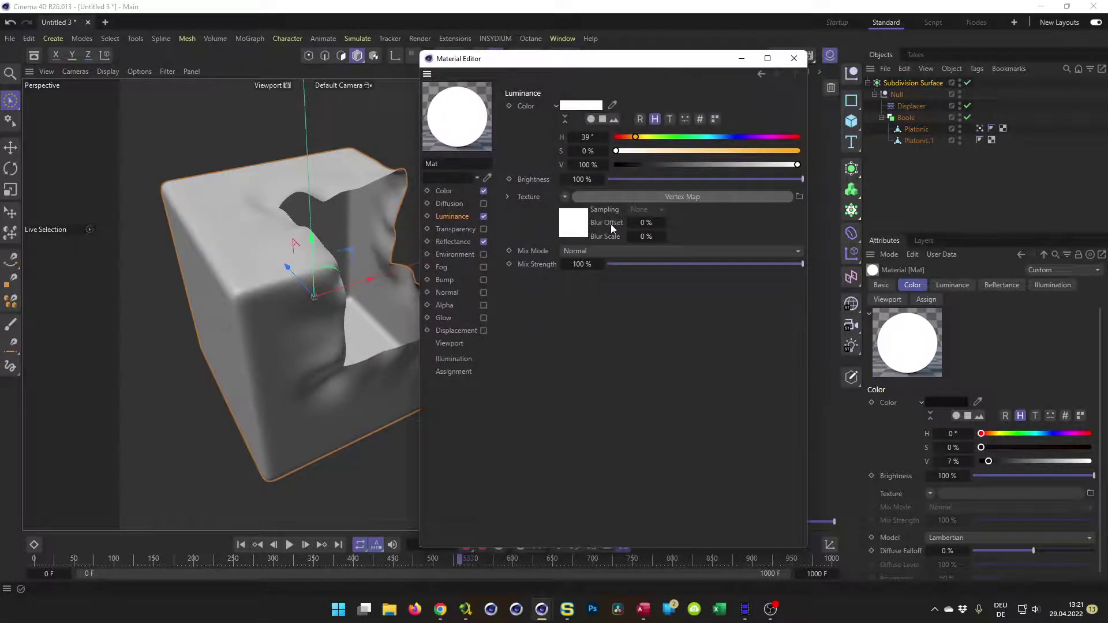
pyautogui.click(585, 224)
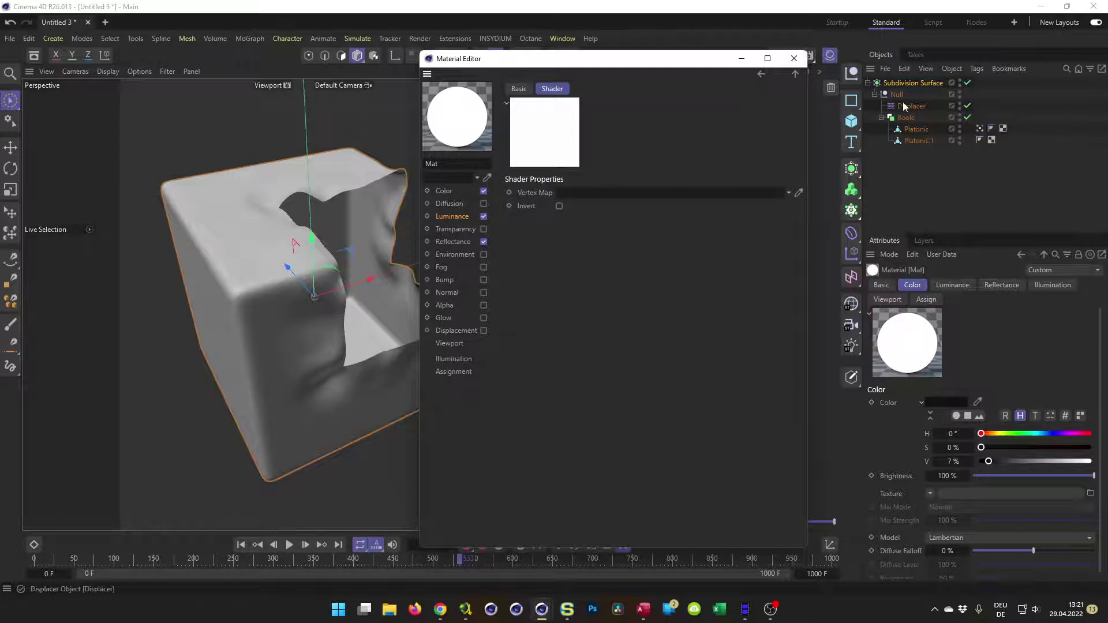
pyautogui.moveTo(979, 128); pyautogui.dragTo(571, 195)
pyautogui.moveTo(688, 62); pyautogui.dragTo(553, 439)
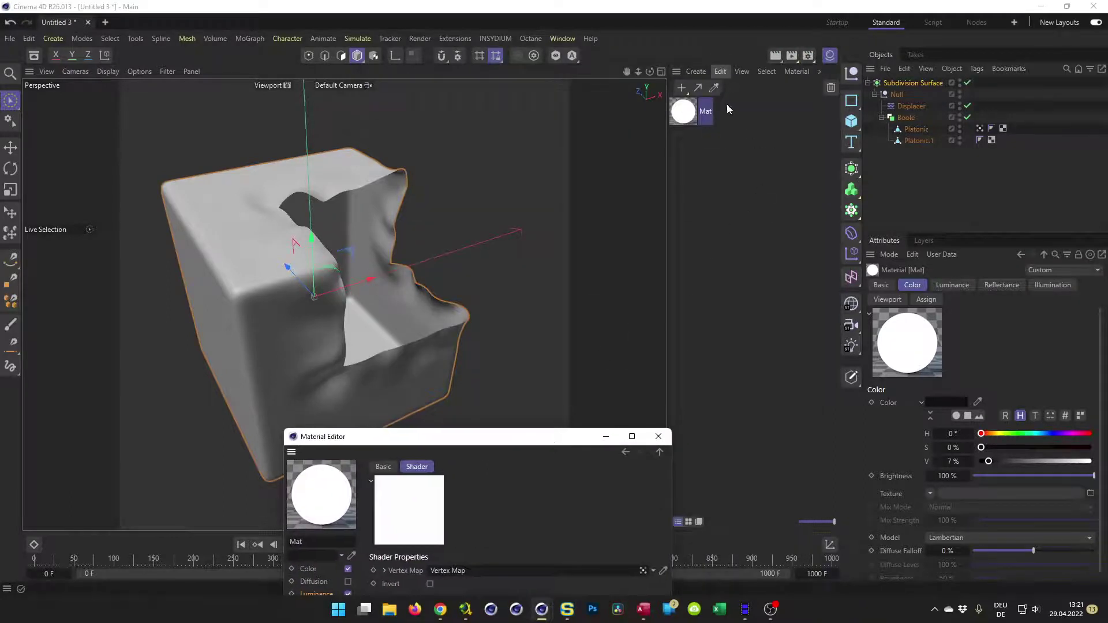
# - Apply the Mat material to the Boole object
pyautogui.moveTo(698, 110); pyautogui.dragTo(788, 230)
pyautogui.moveTo(907, 156)
pyautogui.mouseDown()
pyautogui.moveTo(917, 131)
pyautogui.moveTo(909, 118)
pyautogui.mouseUp()
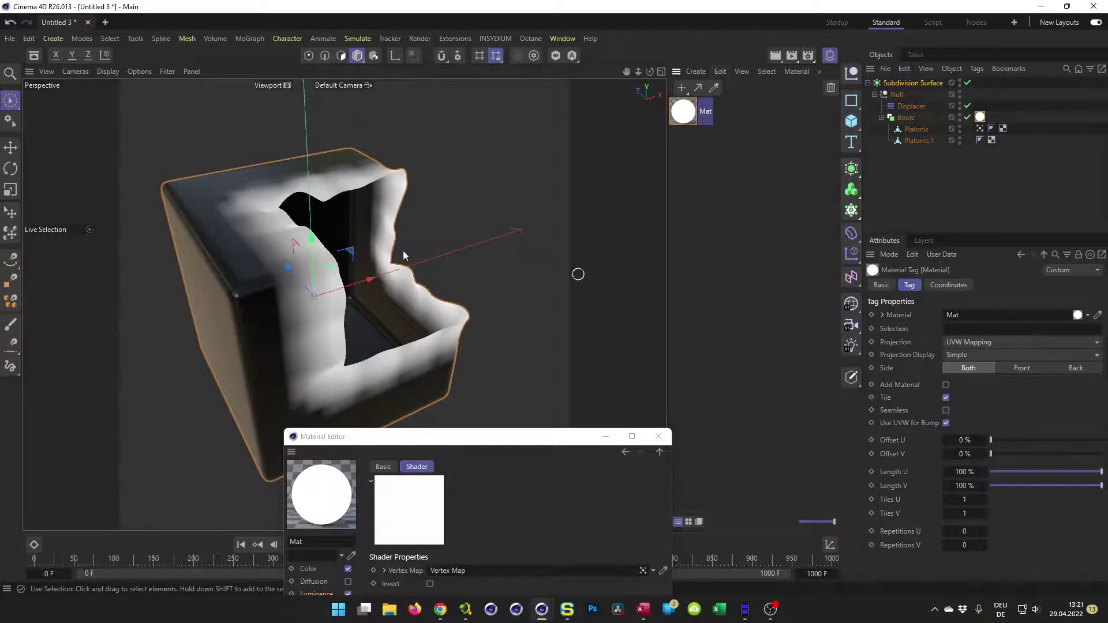
pyautogui.keyDown('alt'); pyautogui.moveTo(294, 266); pyautogui.dragTo(170, 199); pyautogui.keyUp('alt')
pyautogui.moveTo(457, 442); pyautogui.dragTo(542, 264)
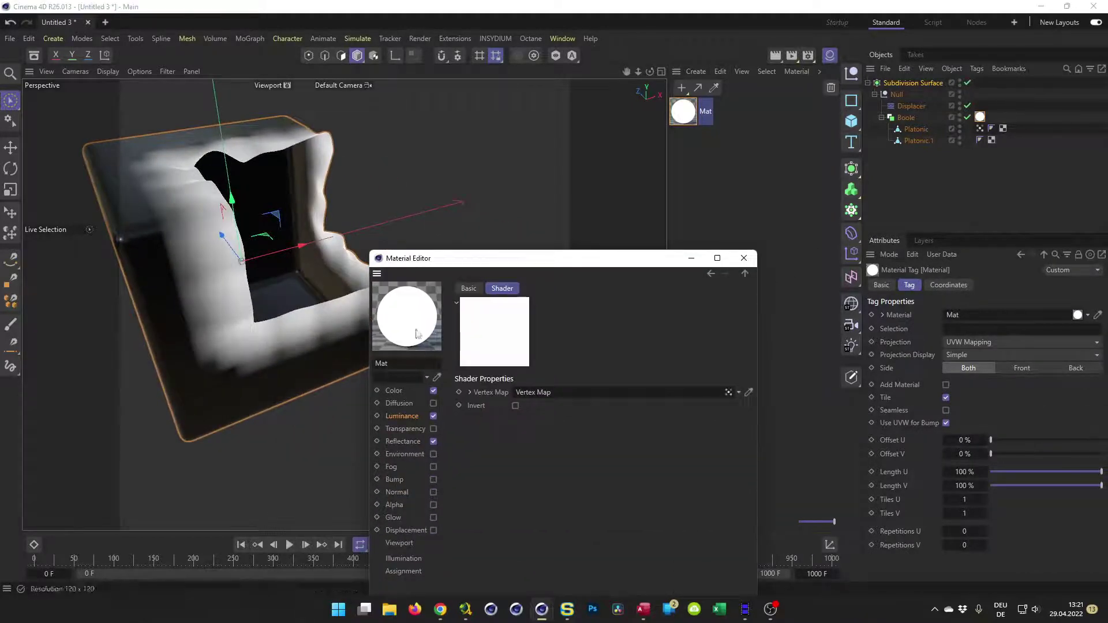
# - Set Mat's luminance mix mode to Multiply and brightness to 200%
pyautogui.click(402, 417)
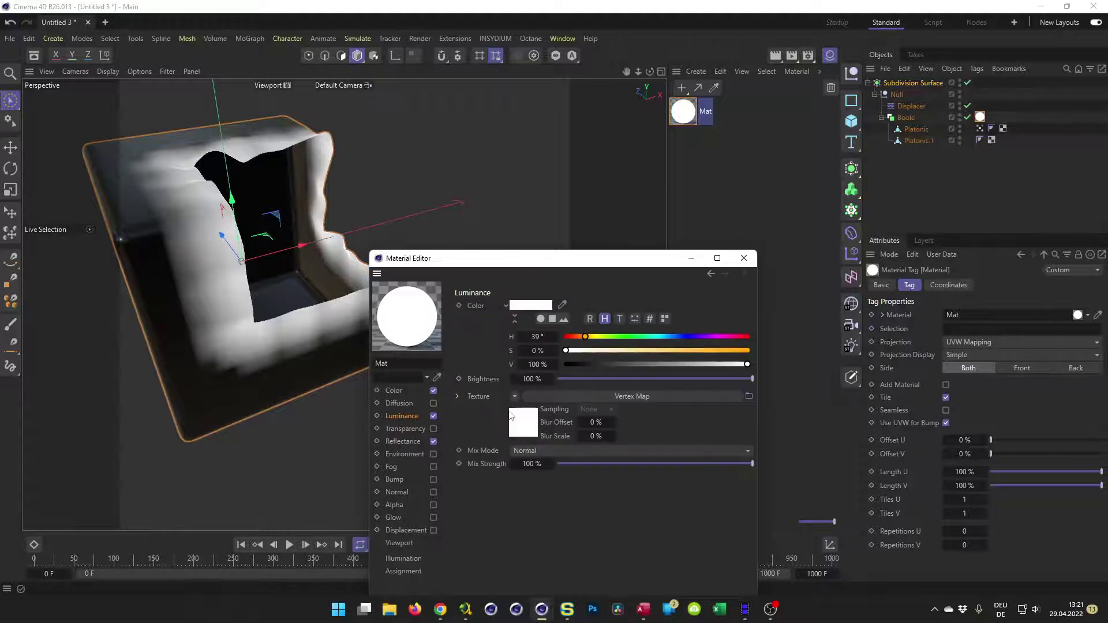
pyautogui.click(520, 450)
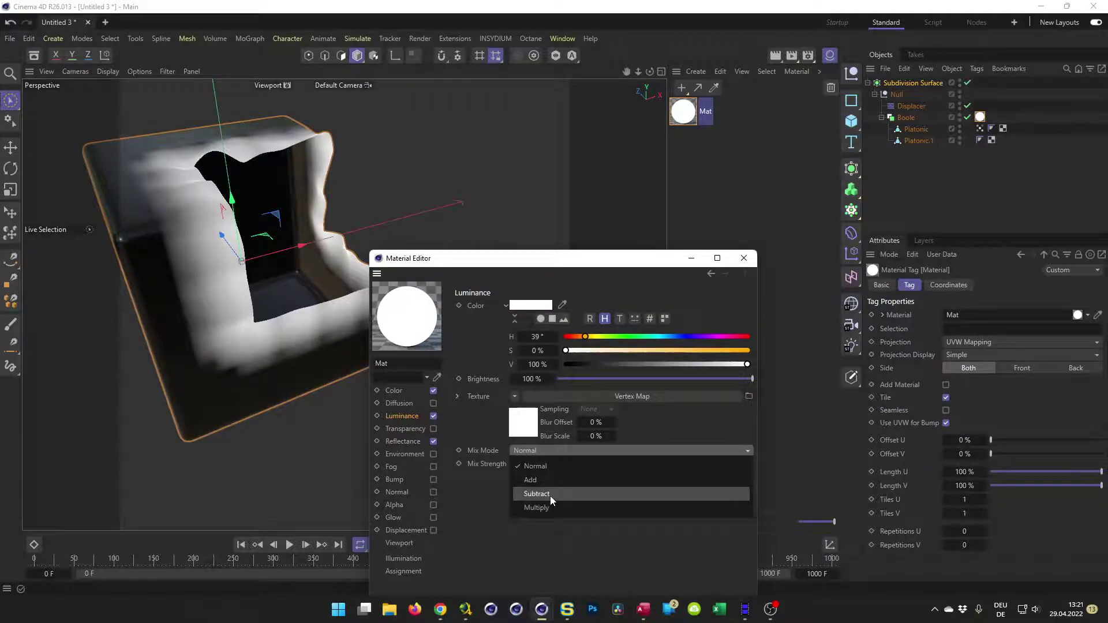
pyautogui.click(549, 507)
pyautogui.click(532, 378)
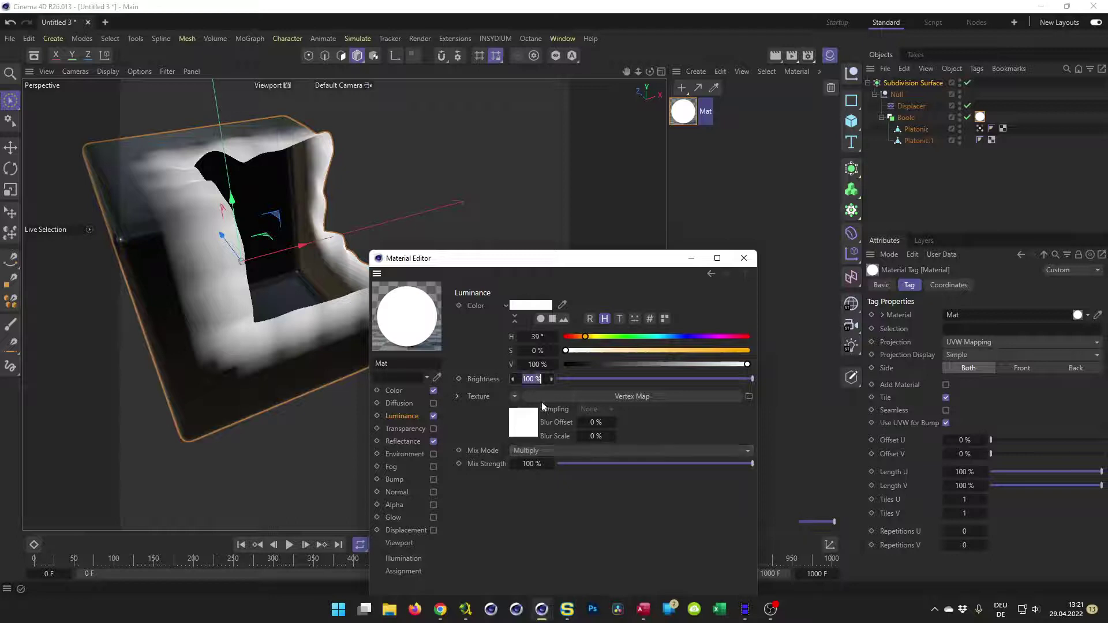
pyautogui.write('200')
pyautogui.press('Return')
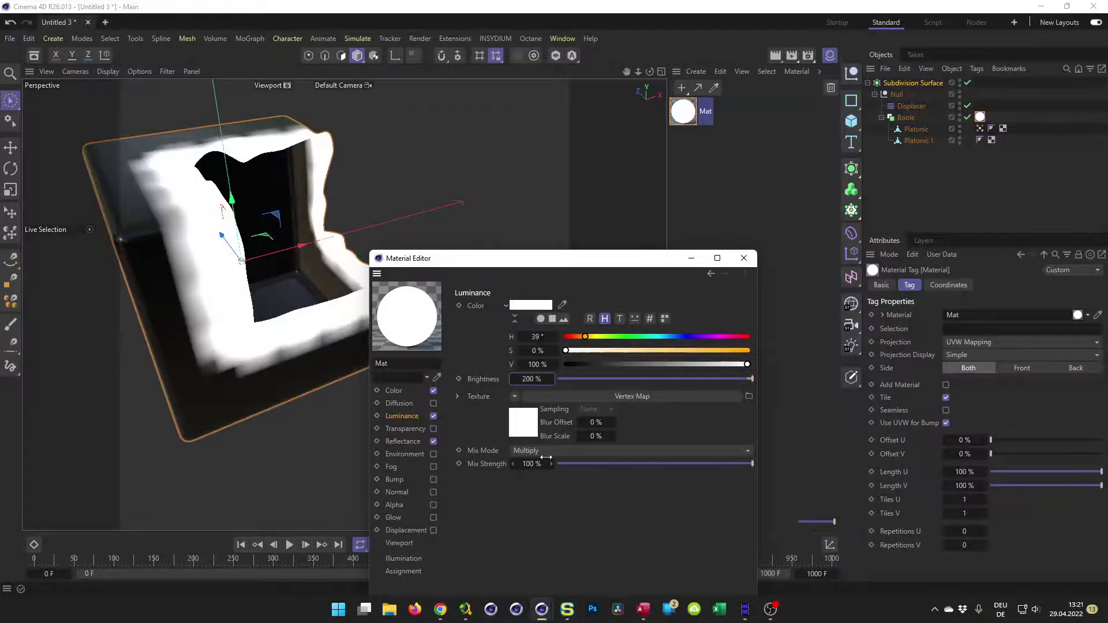
pyautogui.keyDown('alt'); pyautogui.moveTo(191, 297); pyautogui.dragTo(188, 359); pyautogui.keyUp('alt')
pyautogui.keyDown('alt'); pyautogui.moveTo(220, 289); pyautogui.dragTo(121, 184); pyautogui.keyUp('alt')
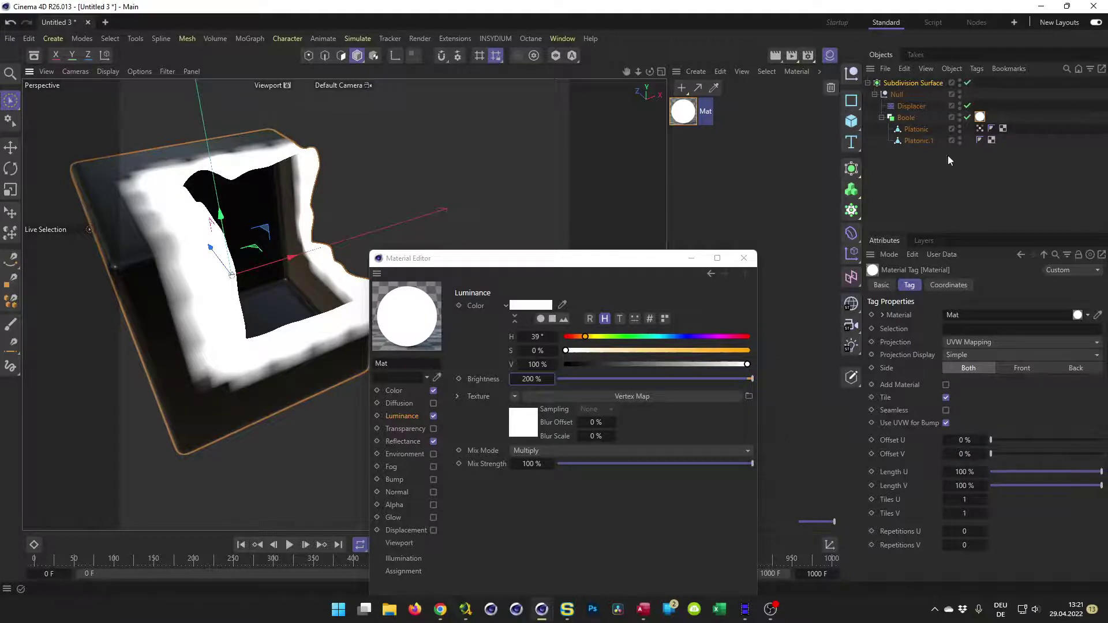
# - Switch the Platonic's vertex map field to Surface mode with a 39 cm radius
pyautogui.click(981, 129)
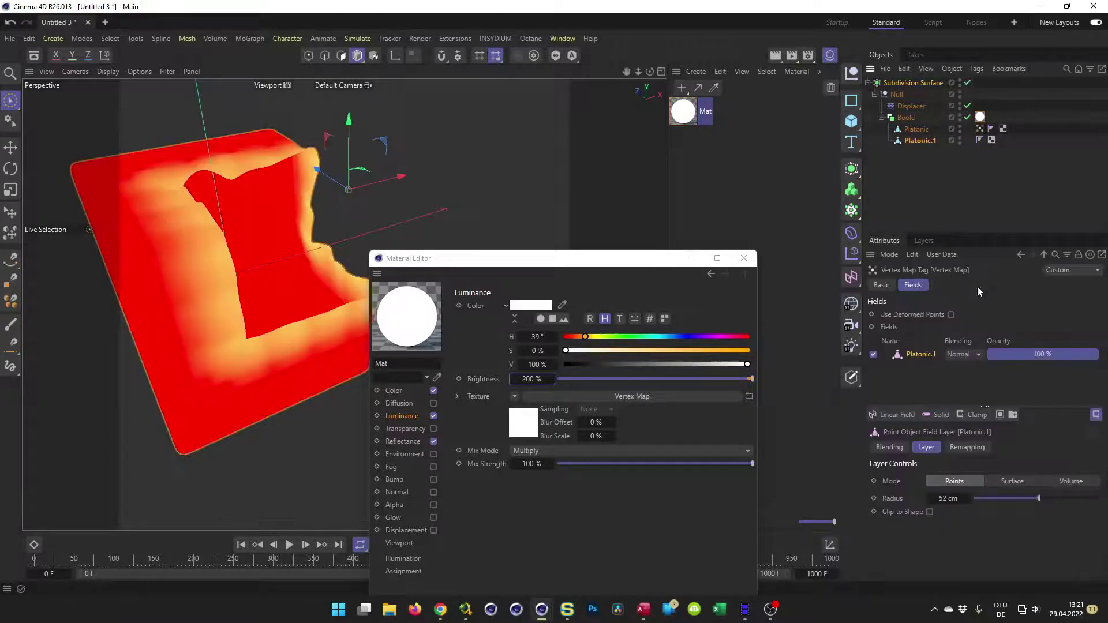
pyautogui.click(1018, 486)
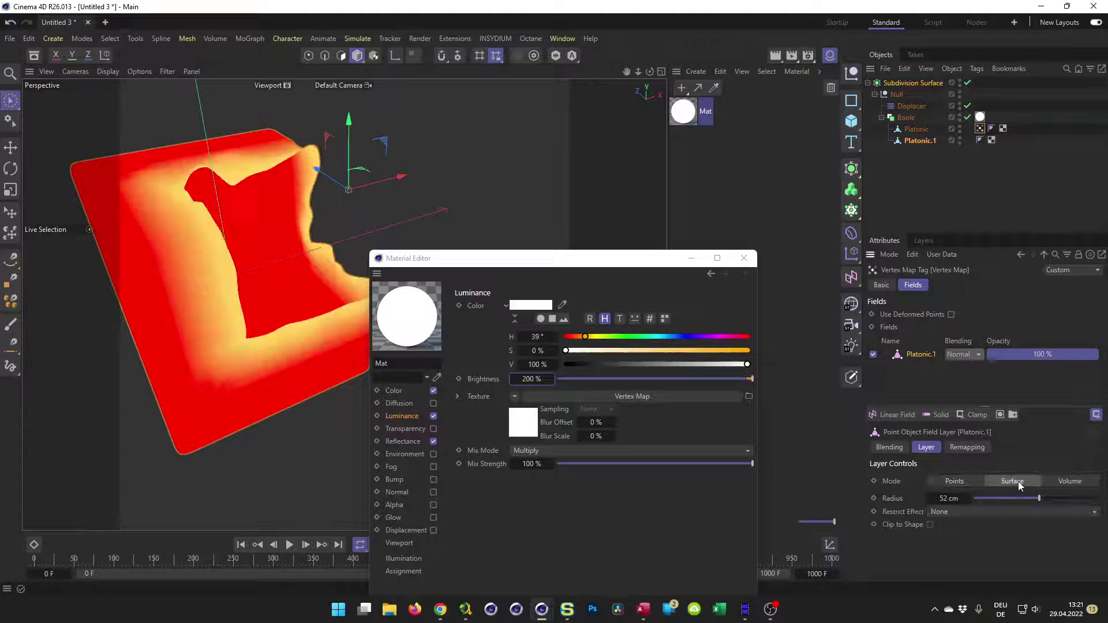
pyautogui.click(768, 161)
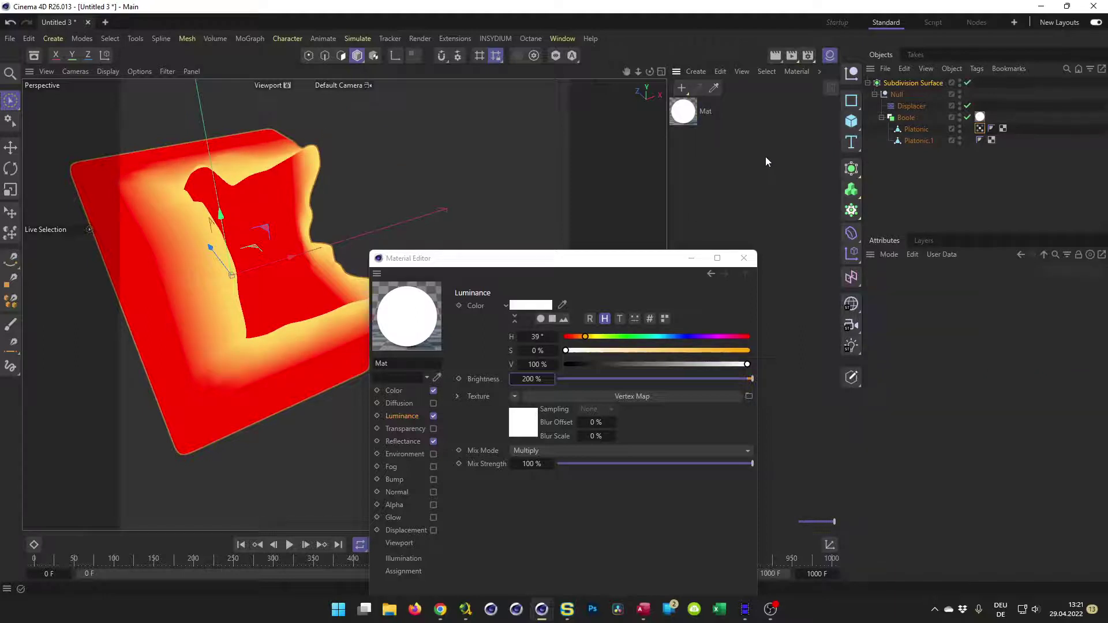
pyautogui.click(914, 211)
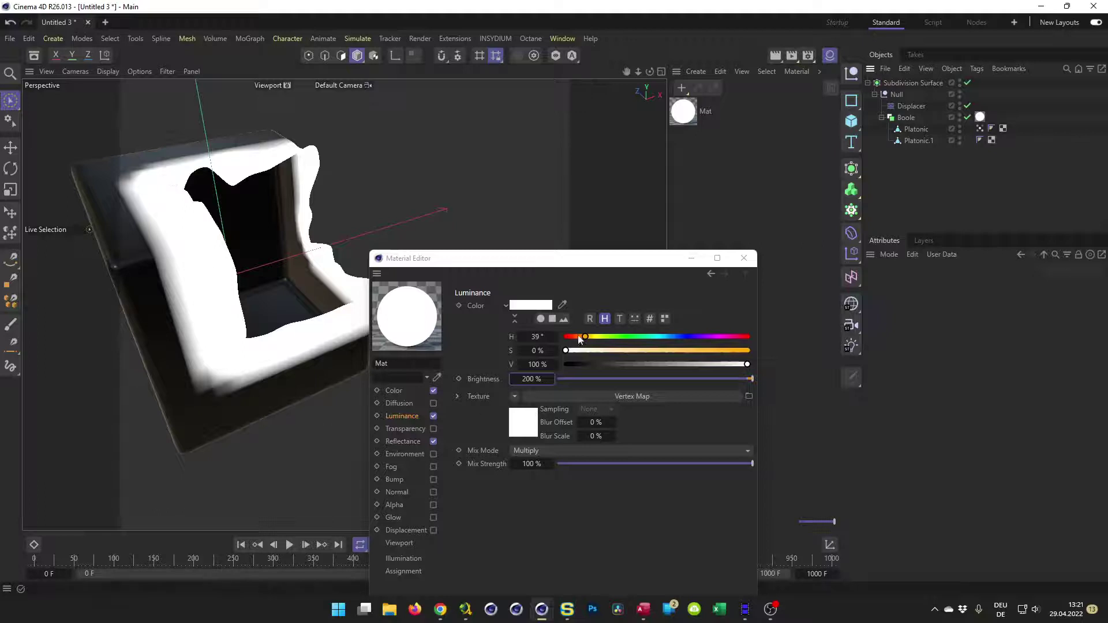
pyautogui.click(980, 128)
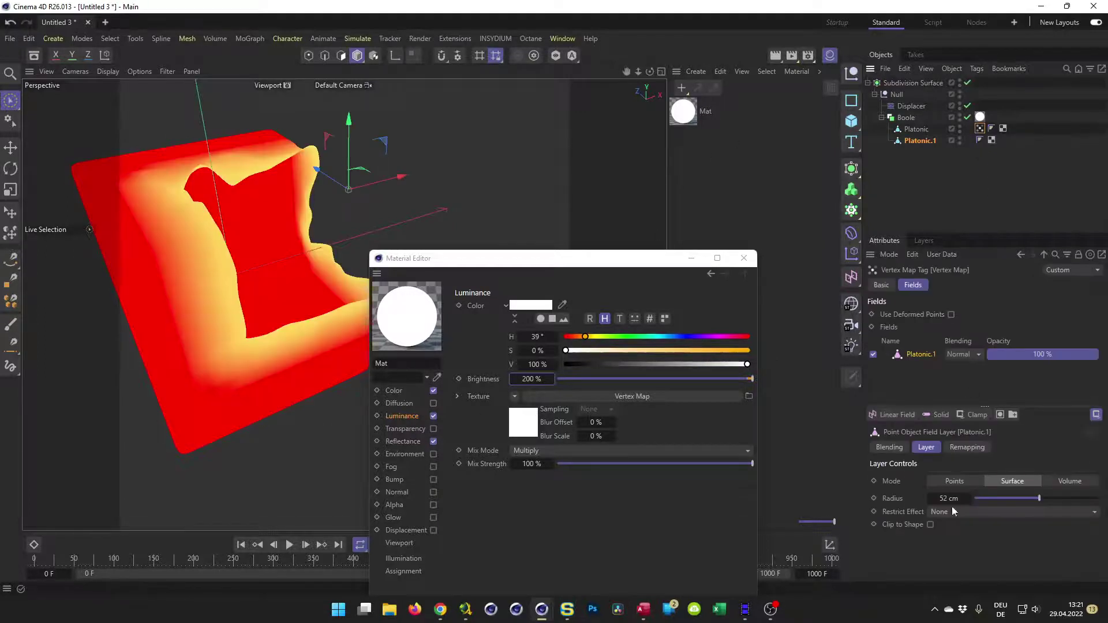
pyautogui.moveTo(949, 498); pyautogui.dragTo(931, 498)
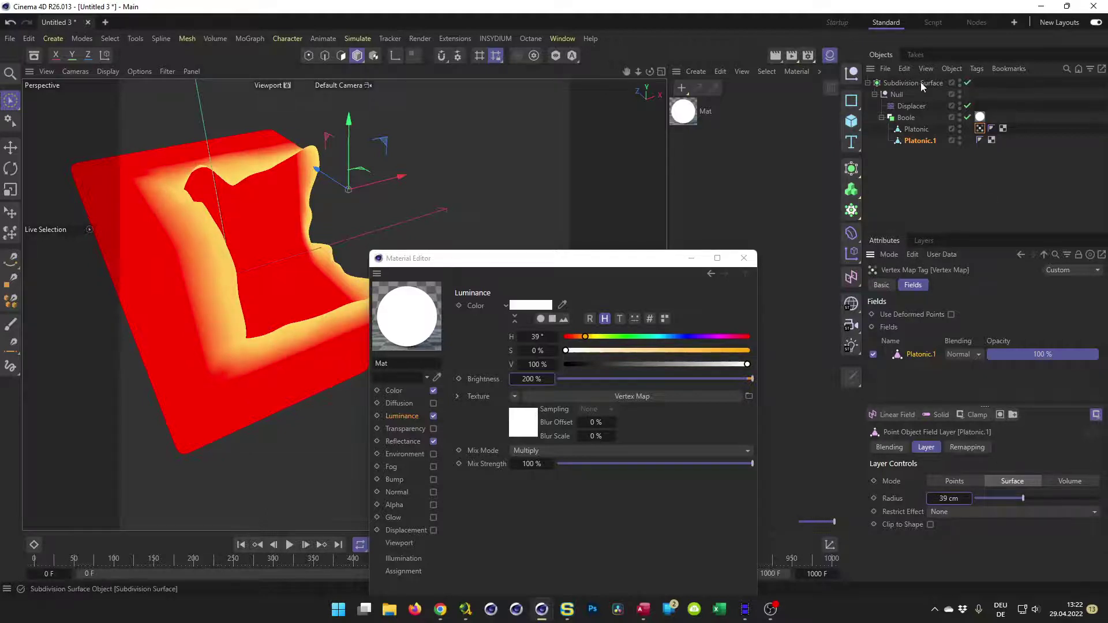
pyautogui.click(779, 150)
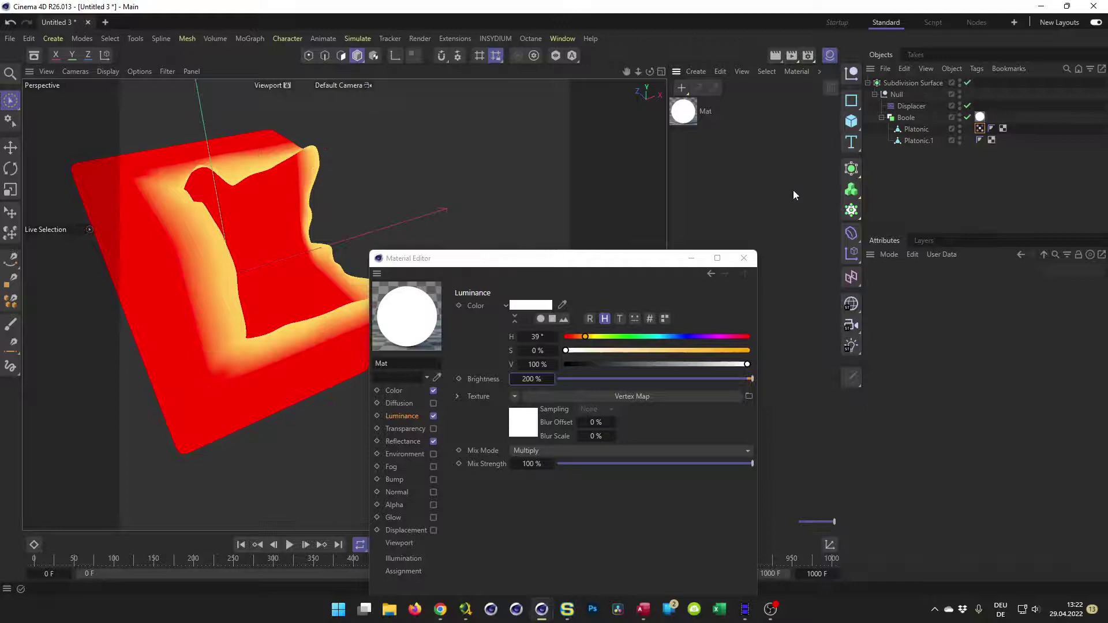
pyautogui.click(880, 187)
pyautogui.keyDown('alt'); pyautogui.moveTo(178, 364); pyautogui.dragTo(203, 321); pyautogui.keyUp('alt')
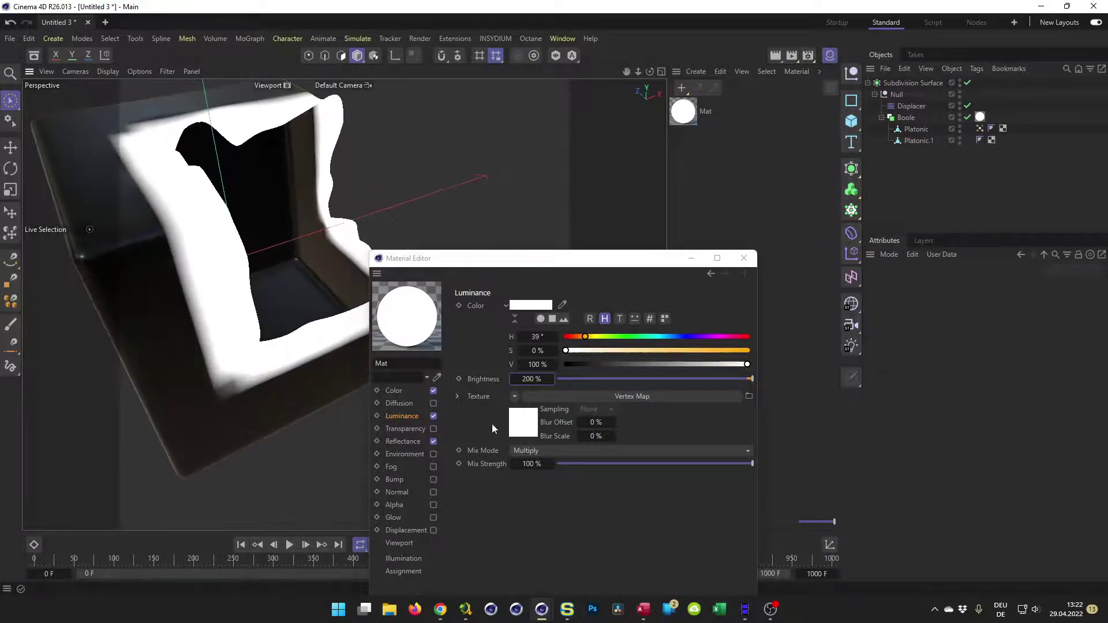
# - Return Mat's luminance brightness to 100%
pyautogui.click(522, 379)
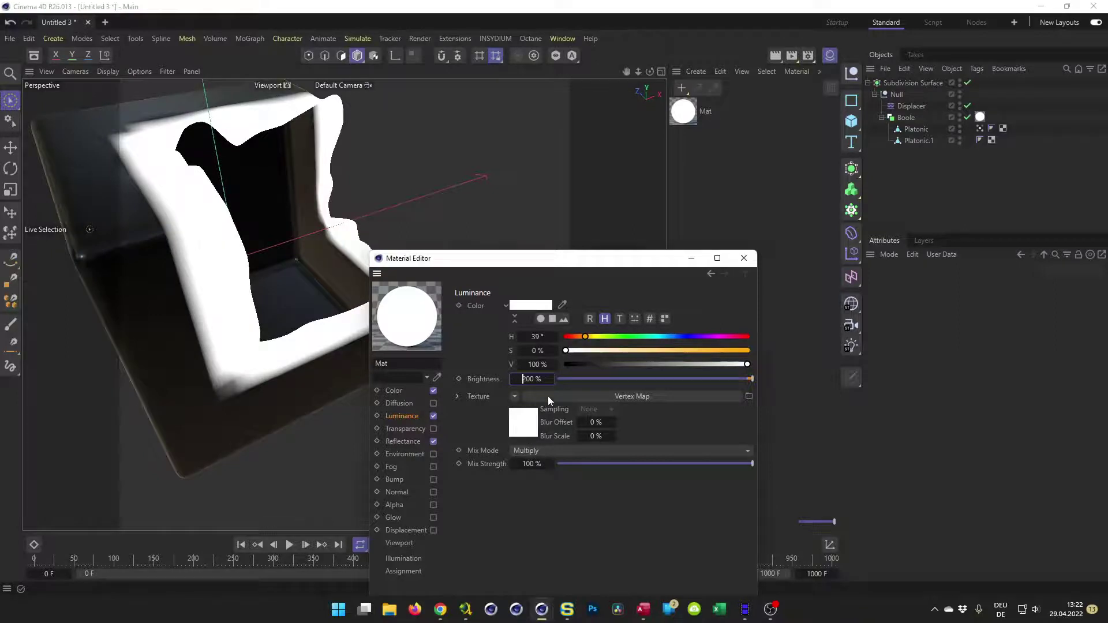
pyautogui.click(528, 379)
pyautogui.write('100')
pyautogui.press('Return')
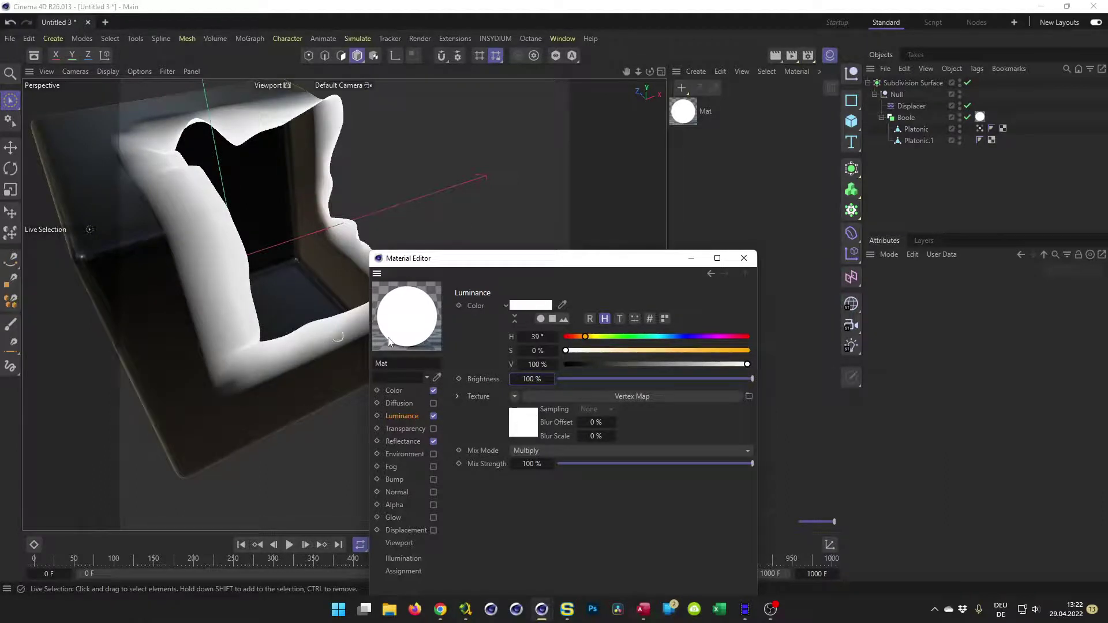
pyautogui.moveTo(573, 260); pyautogui.dragTo(589, 229)
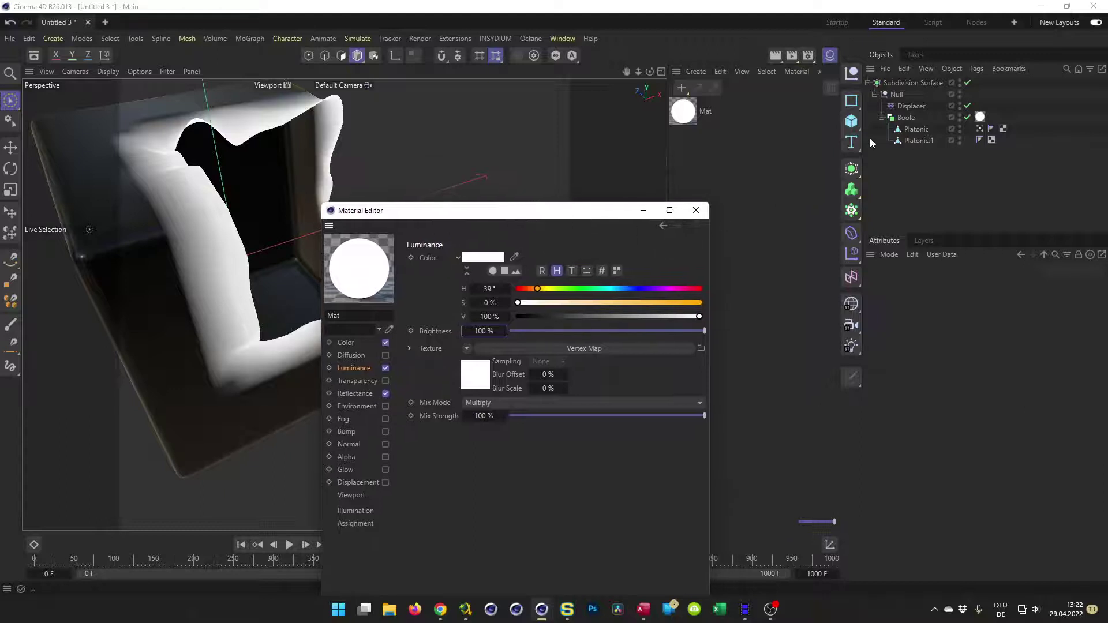
# - Widen the panels and rearrange the Platonic's vertex map tags, checking the tag's Basic properties
pyautogui.moveTo(863, 144); pyautogui.dragTo(734, 145)
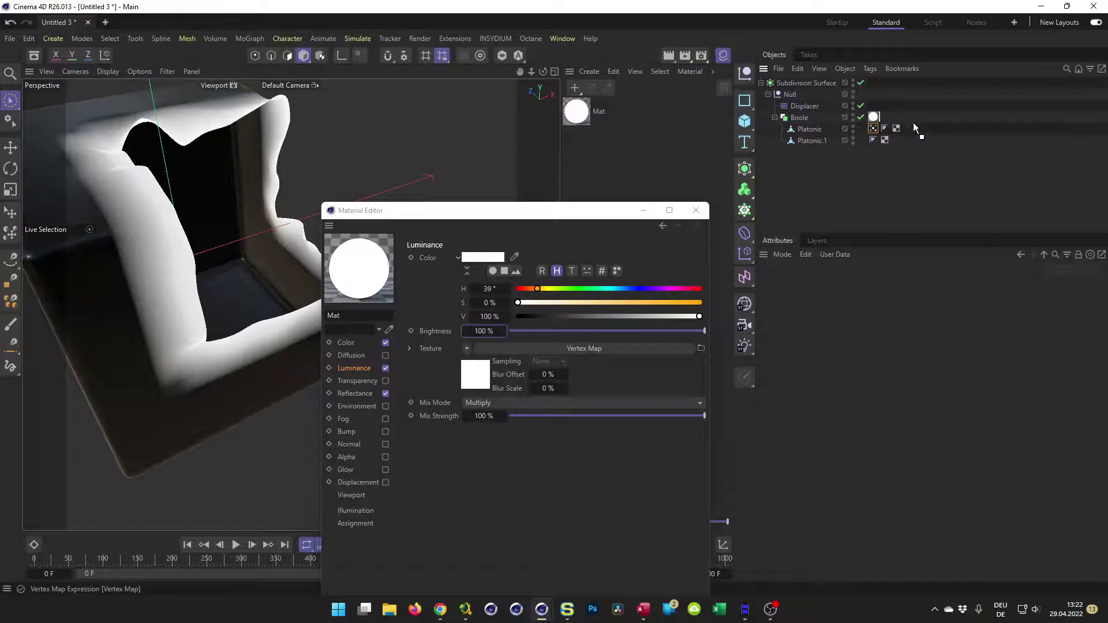
pyautogui.moveTo(913, 123); pyautogui.dragTo(904, 127)
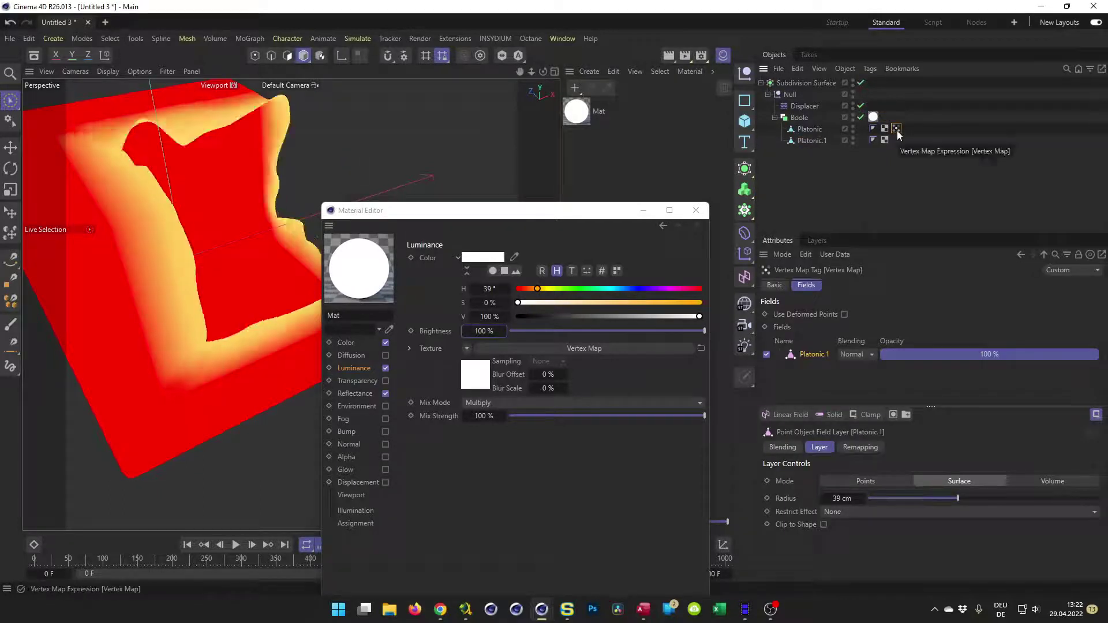
pyautogui.moveTo(898, 134); pyautogui.dragTo(910, 132)
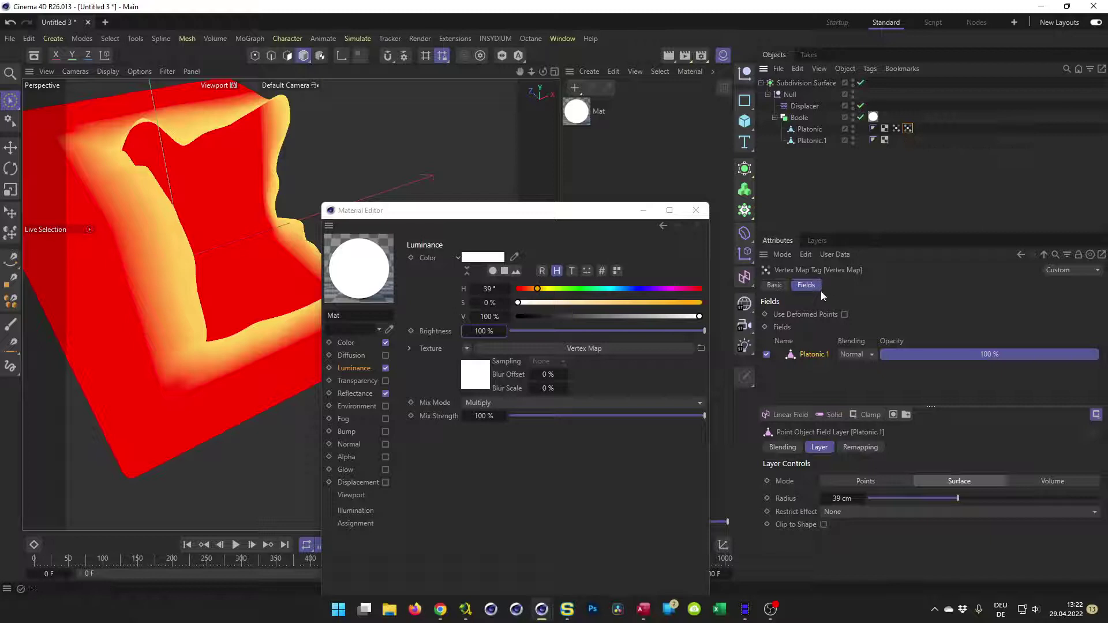
pyautogui.click(775, 285)
pyautogui.click(889, 333)
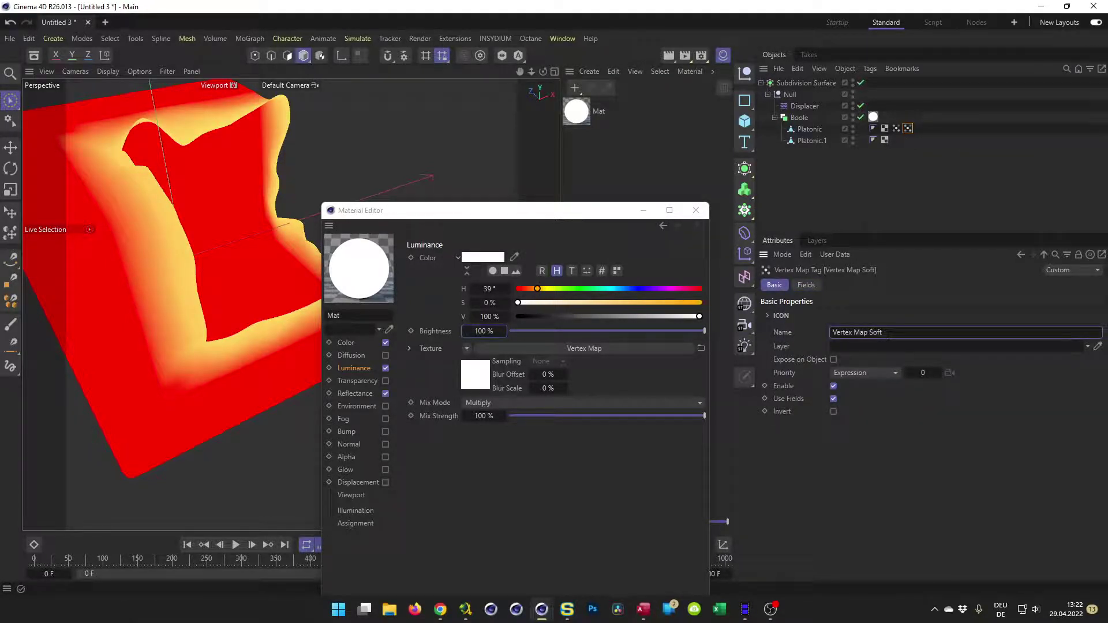
# - Replace the soft tag's Platonic.1 field with the original Vertex Map tag
pyautogui.click(811, 285)
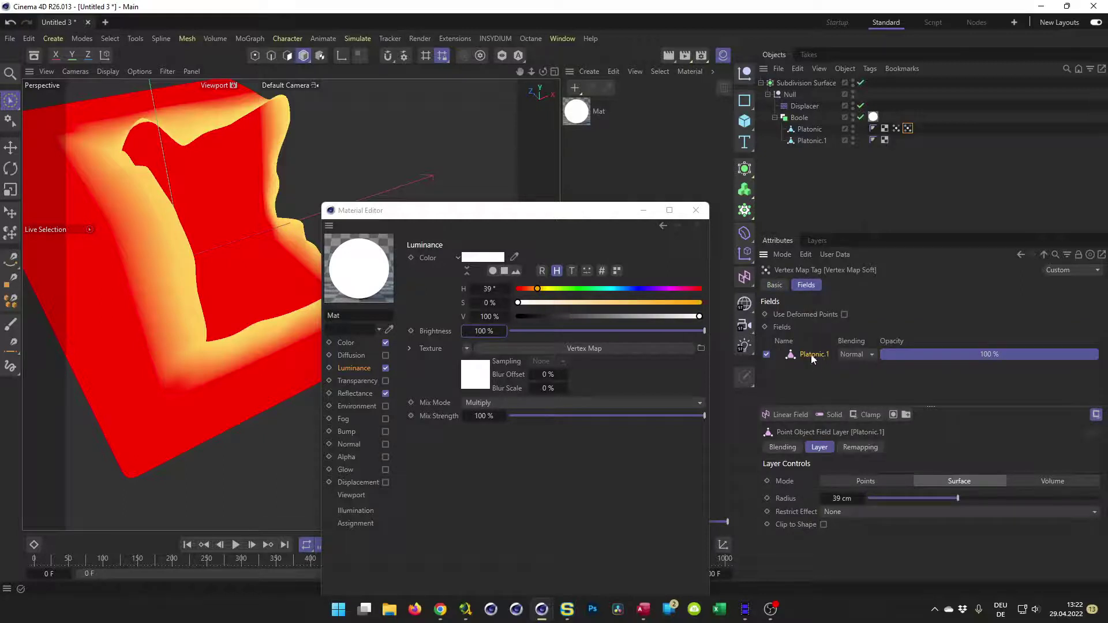
pyautogui.press('Delete')
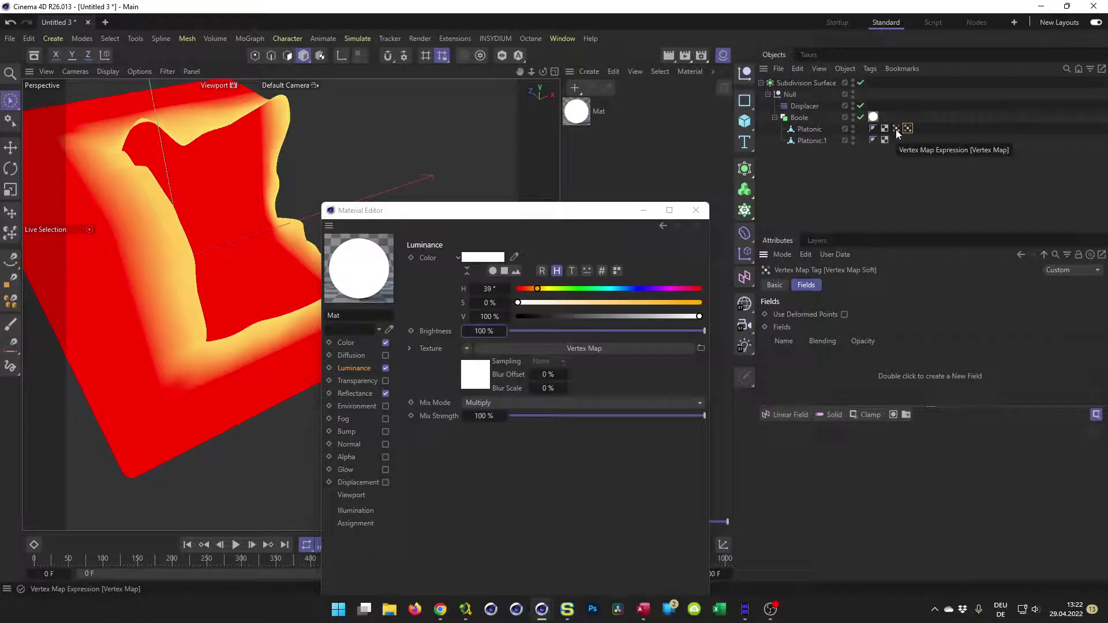
pyautogui.moveTo(898, 133); pyautogui.dragTo(889, 157)
pyautogui.moveTo(836, 311); pyautogui.dragTo(815, 352)
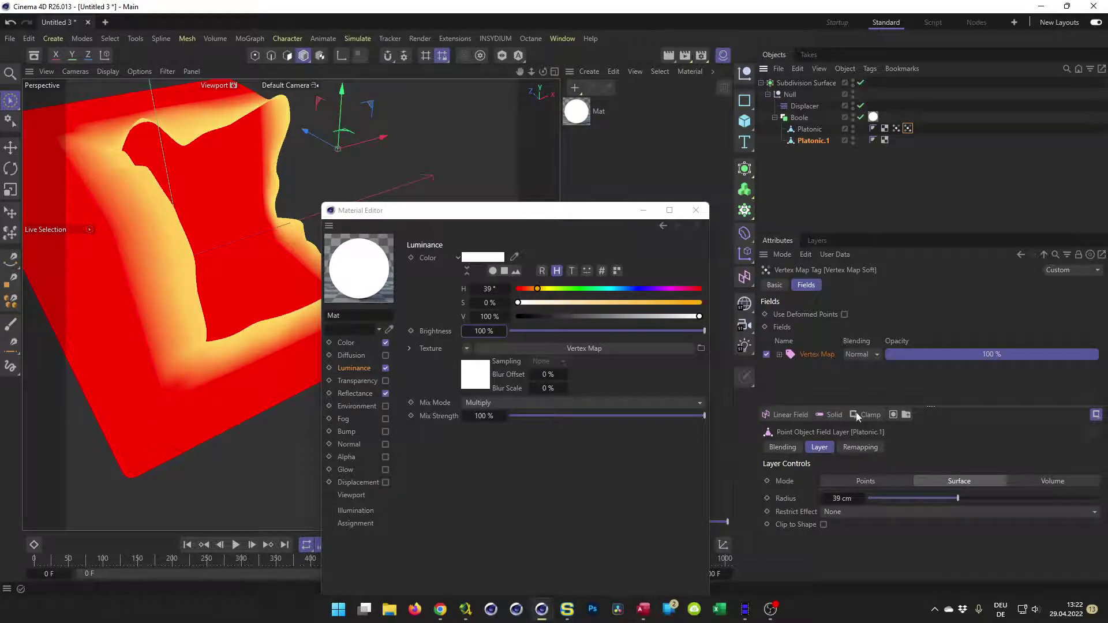
# - Set the Vertex Map field layer to Average mode with a radius of about 20 cm
pyautogui.click(823, 354)
pyautogui.click(866, 476)
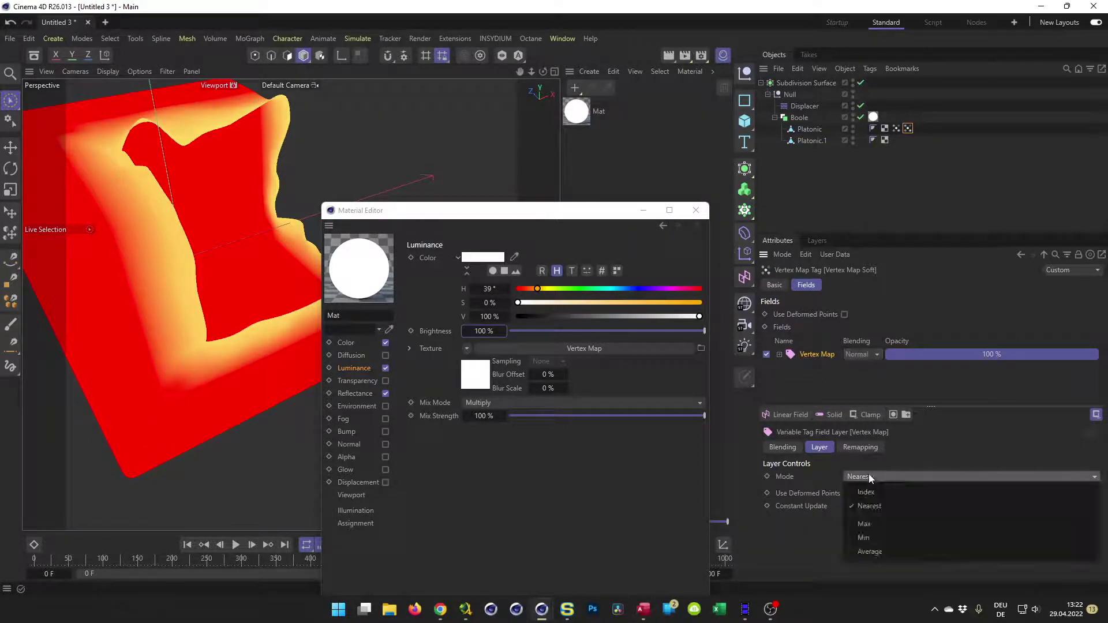
pyautogui.click(867, 551)
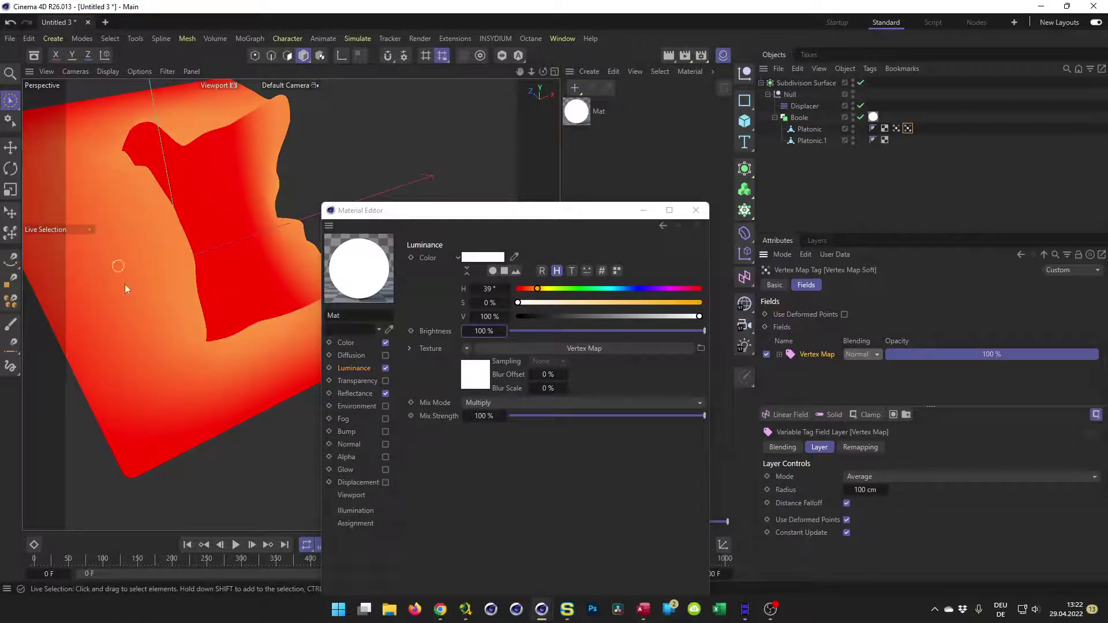
pyautogui.click(866, 491)
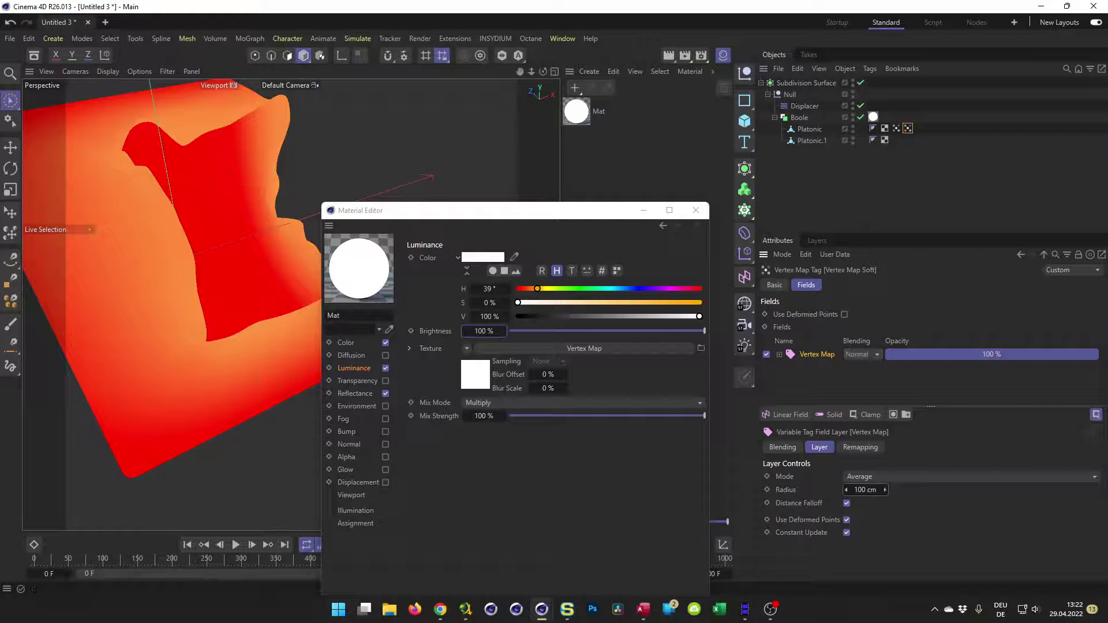
pyautogui.write('35')
pyautogui.press('Return')
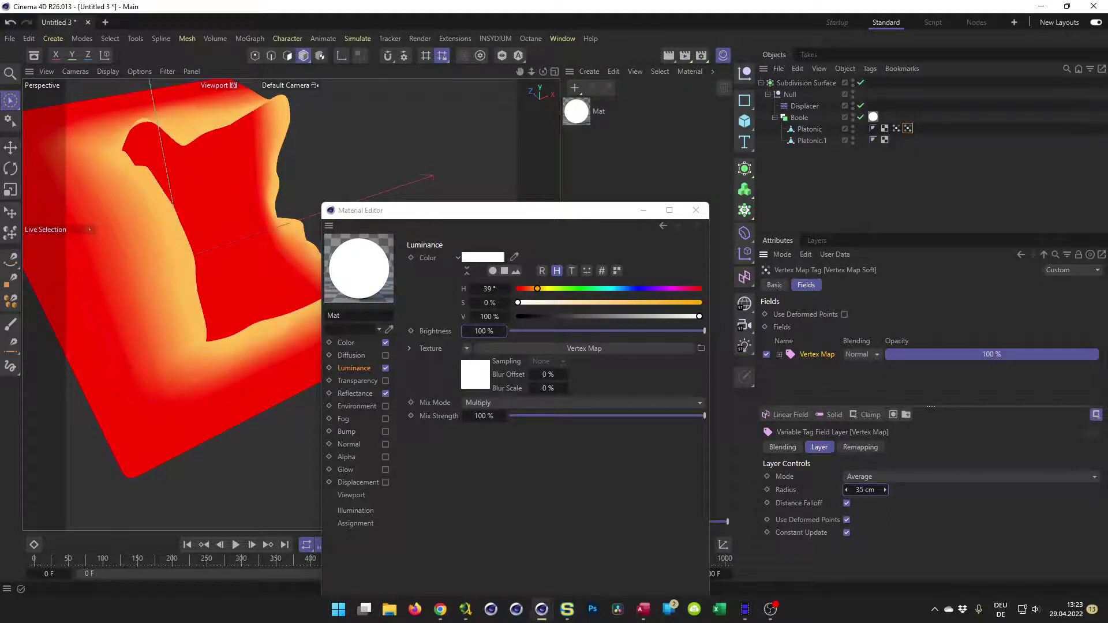
pyautogui.moveTo(885, 490); pyautogui.dragTo(879, 490)
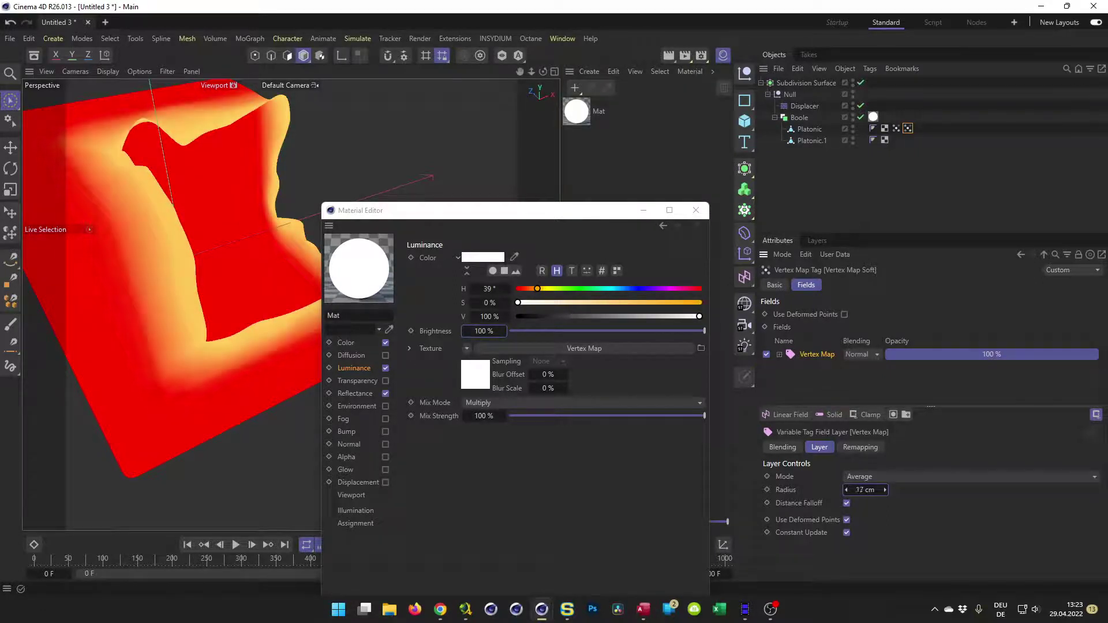
pyautogui.moveTo(885, 489); pyautogui.dragTo(885, 485)
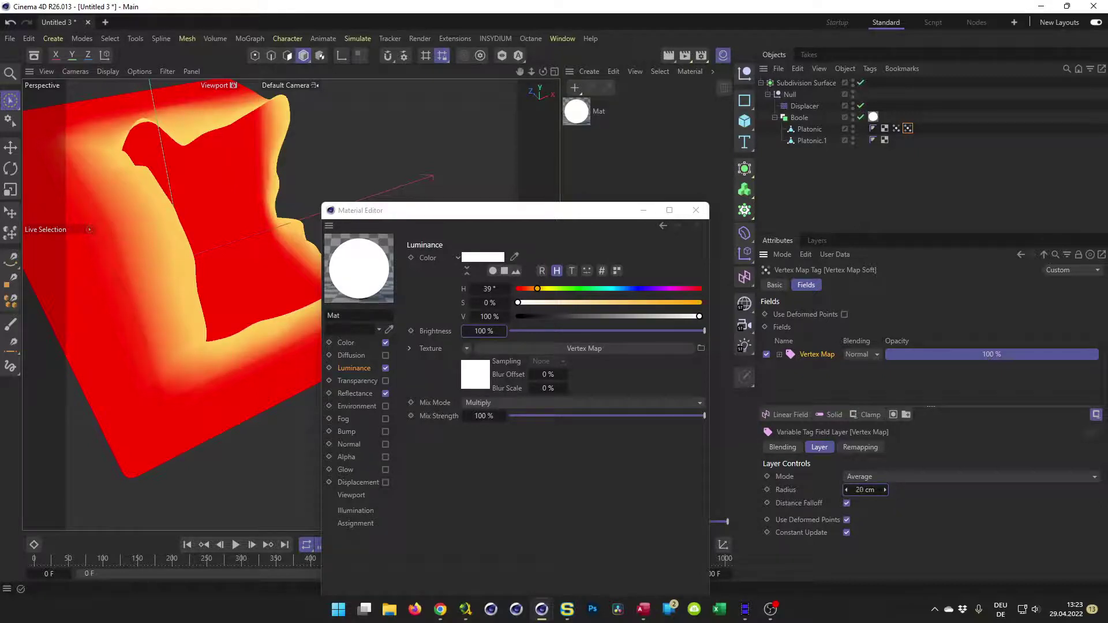
pyautogui.moveTo(587, 205); pyautogui.dragTo(782, 206)
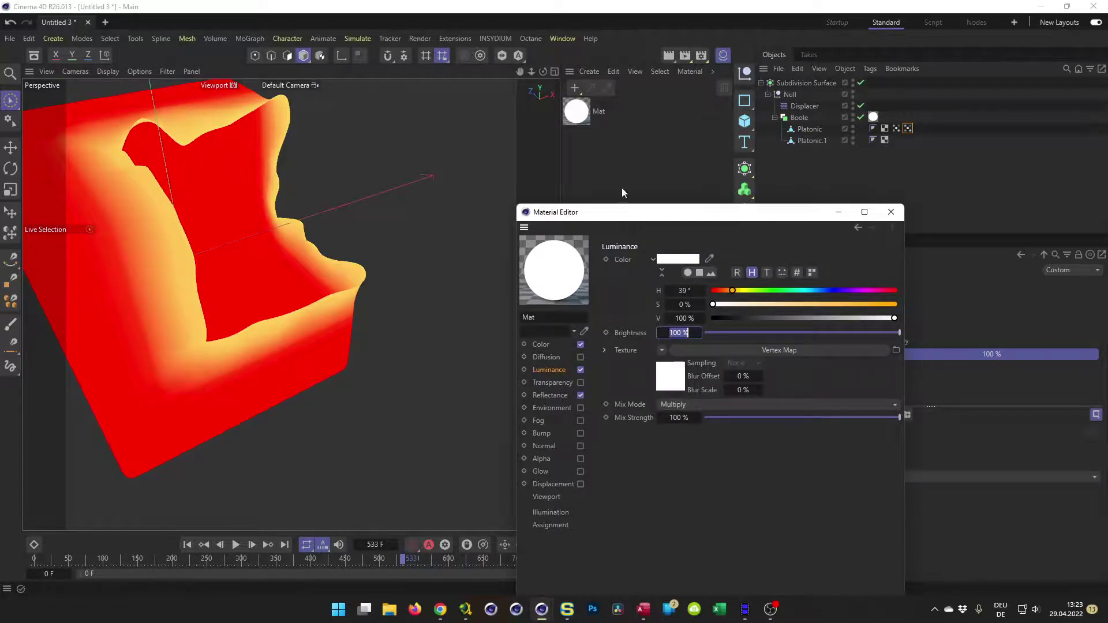
# - Link the Vertex Map Soft tag into Mat's Luminance Vertex Map shader
pyautogui.moveTo(662, 217); pyautogui.dragTo(521, 384)
pyautogui.click(818, 162)
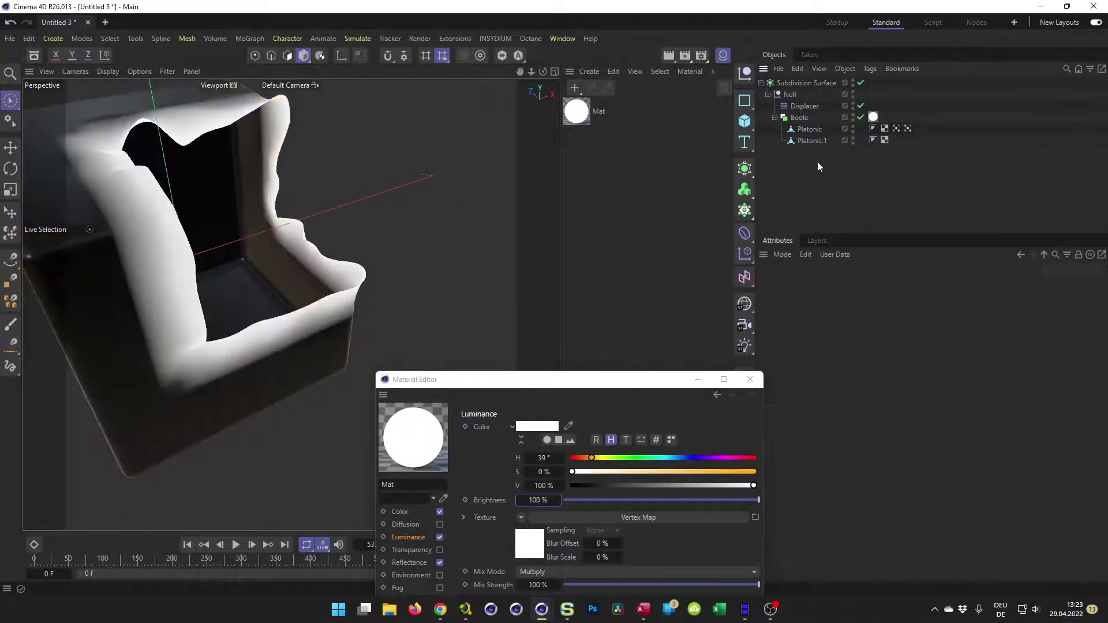
pyautogui.moveTo(569, 379); pyautogui.dragTo(525, 218)
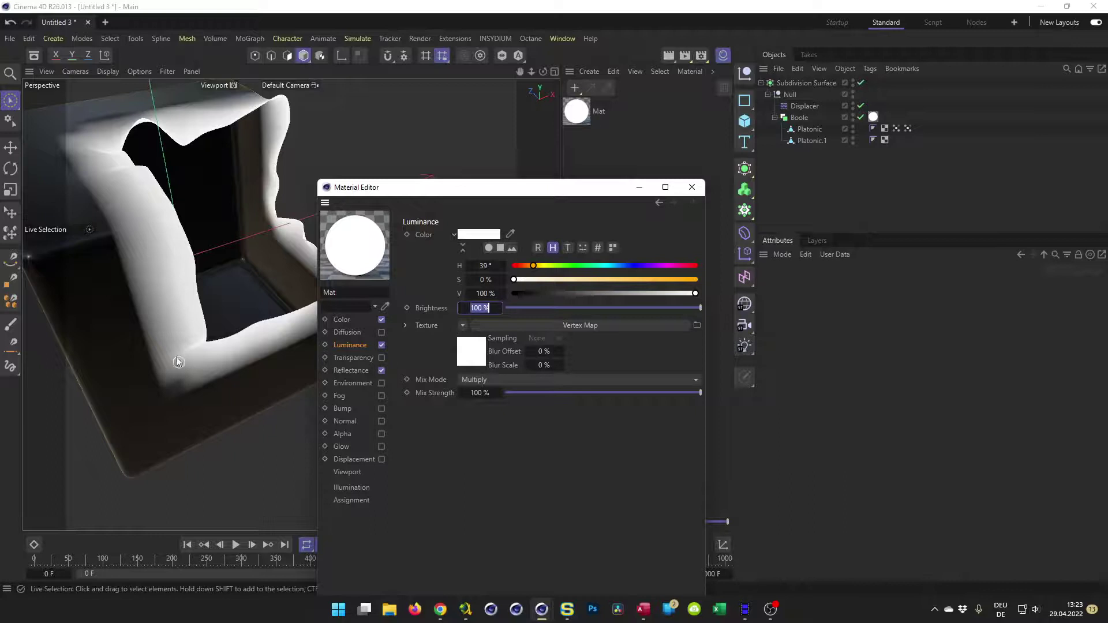
pyautogui.click(479, 355)
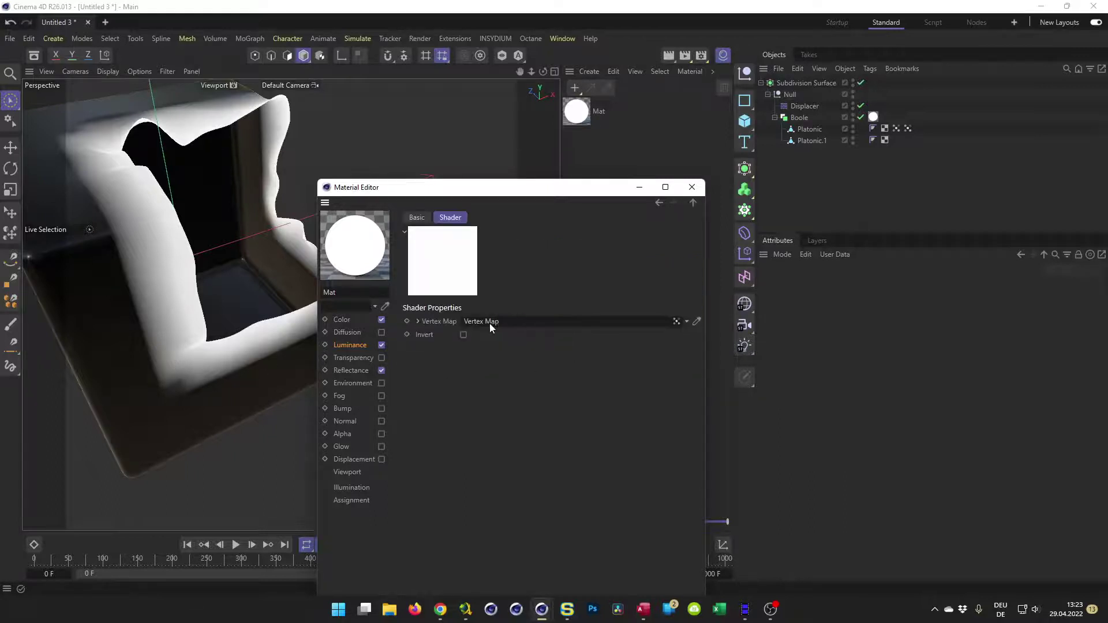
pyautogui.moveTo(909, 129); pyautogui.dragTo(513, 326)
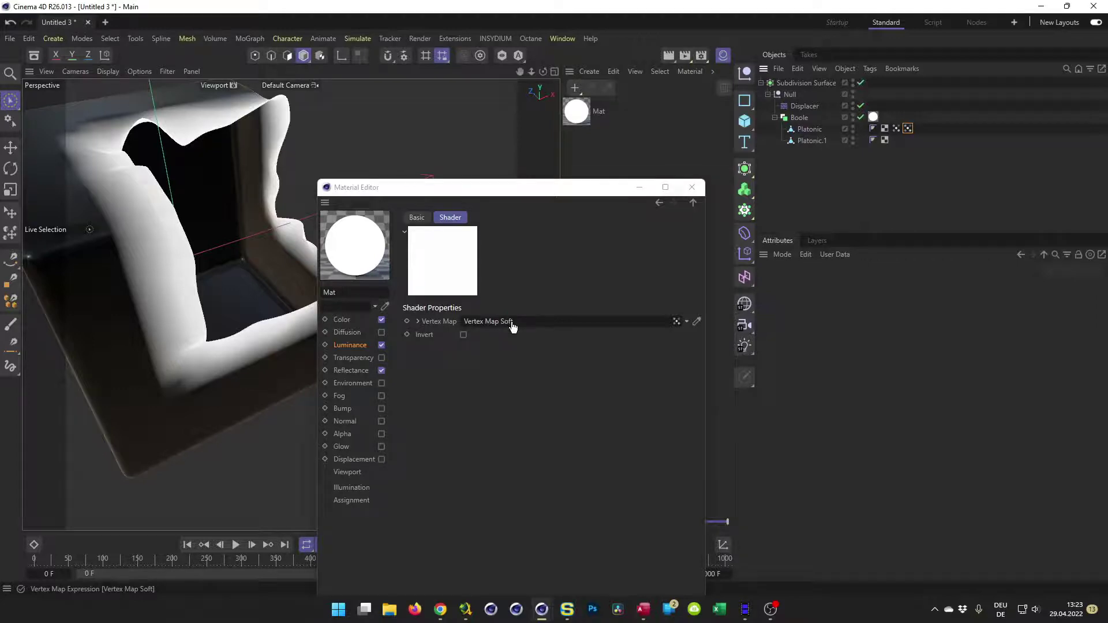
pyautogui.click(608, 189)
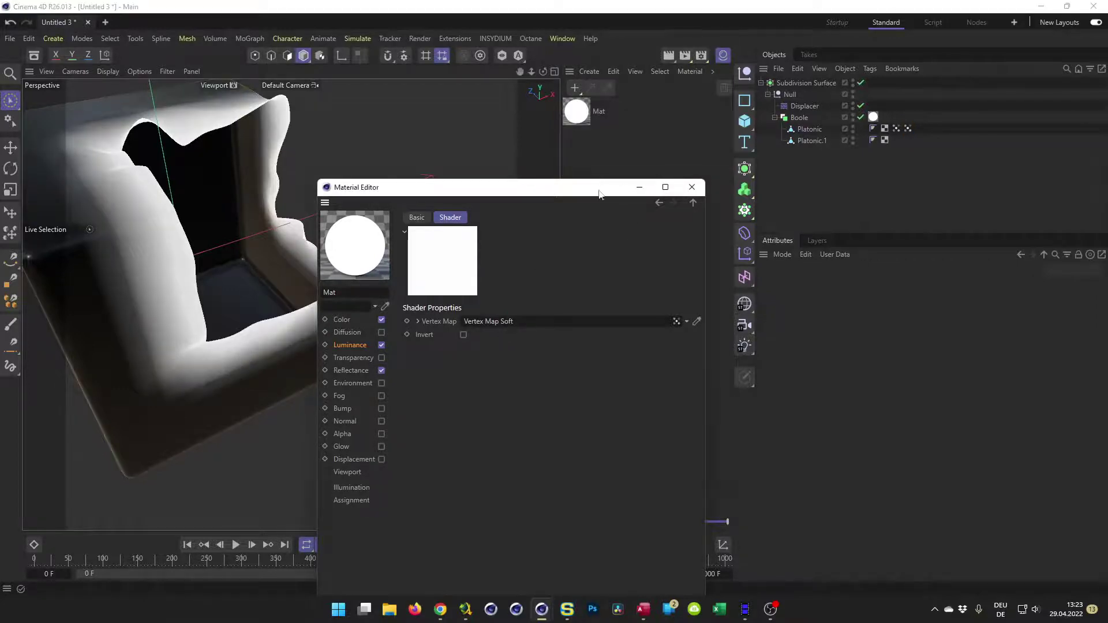
pyautogui.click(896, 128)
# - Reduce the Platonic.1 field radius to 27 cm and preview the shading
pyautogui.moveTo(812, 141); pyautogui.dragTo(815, 365)
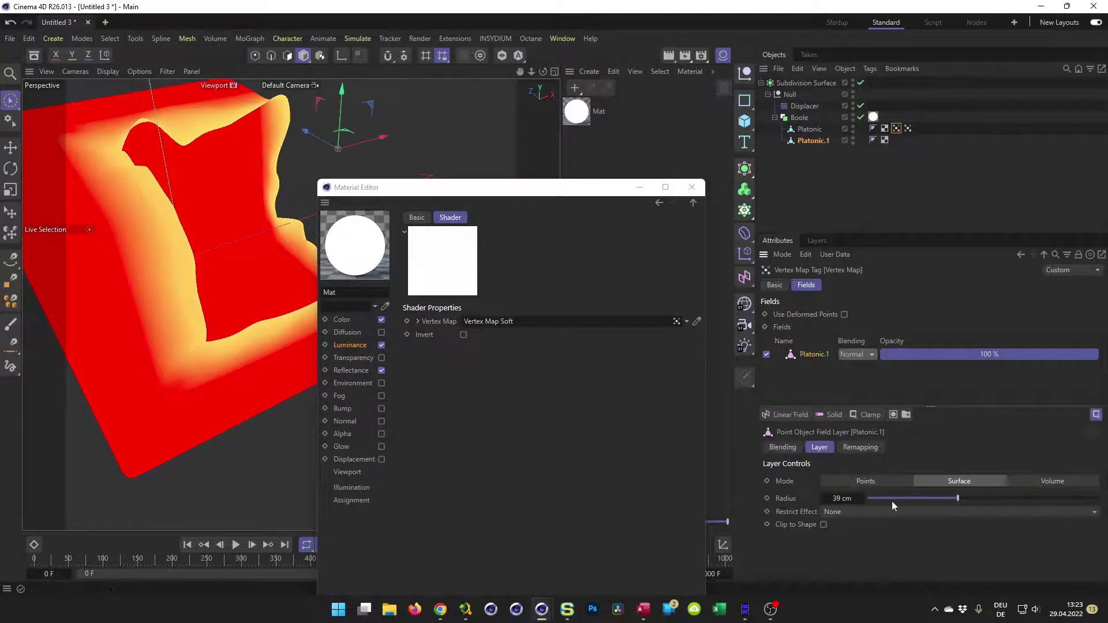
pyautogui.moveTo(955, 496); pyautogui.dragTo(932, 497)
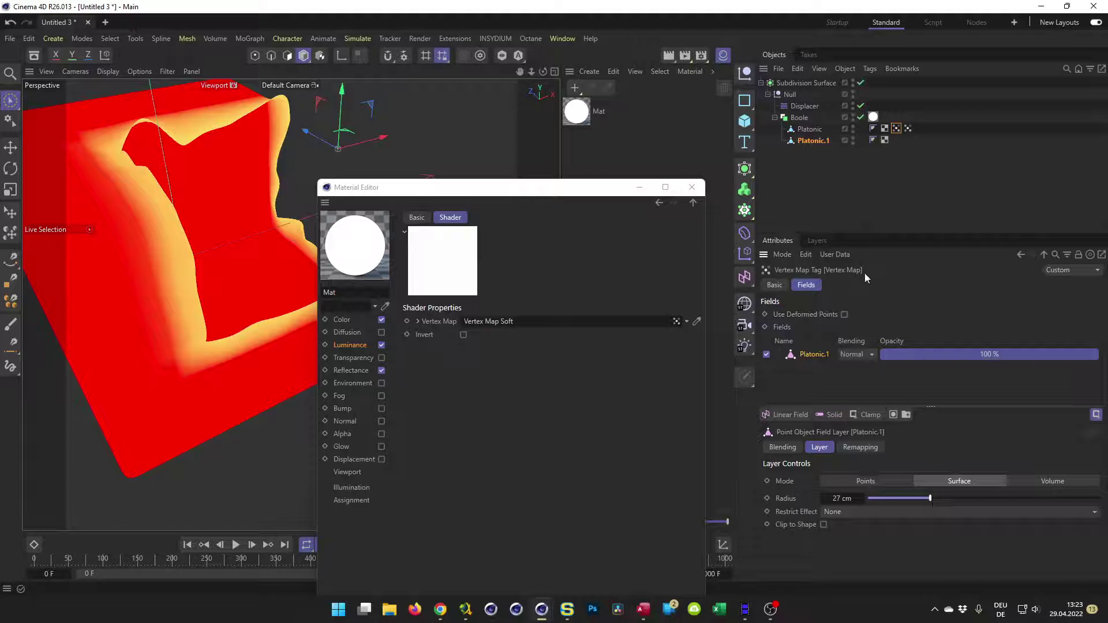
pyautogui.click(908, 128)
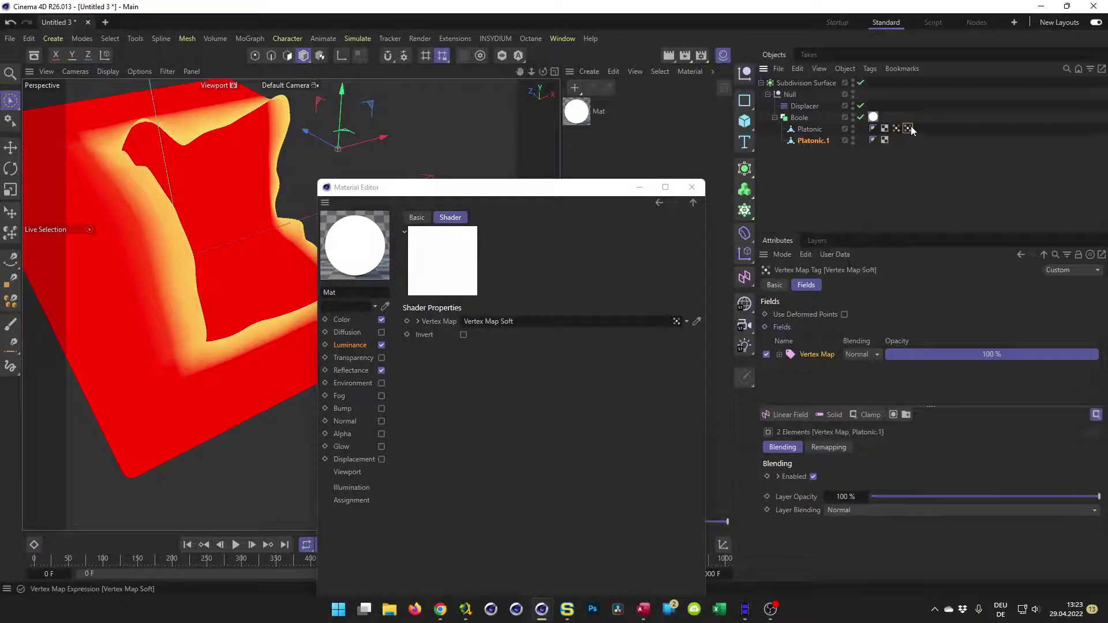
pyautogui.click(841, 188)
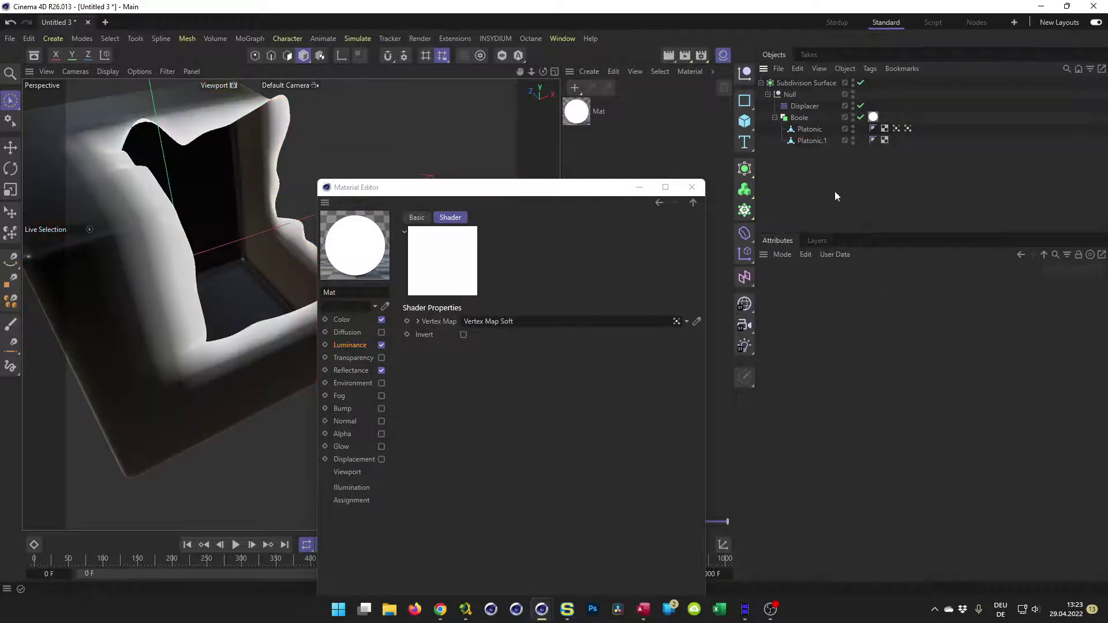
# - Widen the Vertex Map Soft layer's blend radius to about 55 cm and preview the glow
pyautogui.click(908, 129)
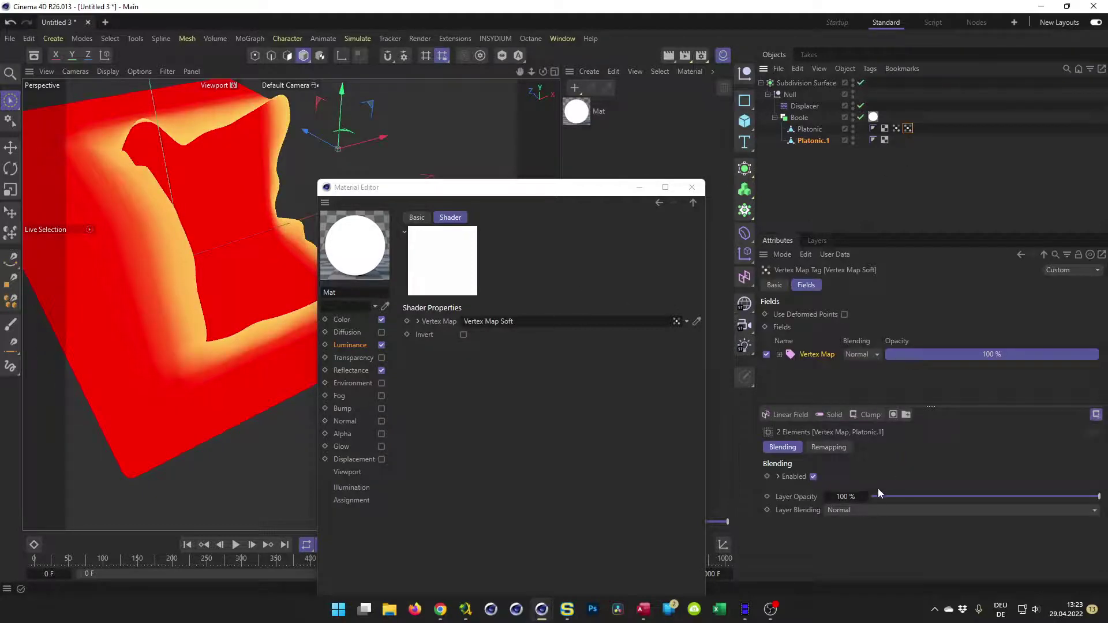
pyautogui.click(812, 355)
pyautogui.moveTo(863, 489); pyautogui.dragTo(886, 488)
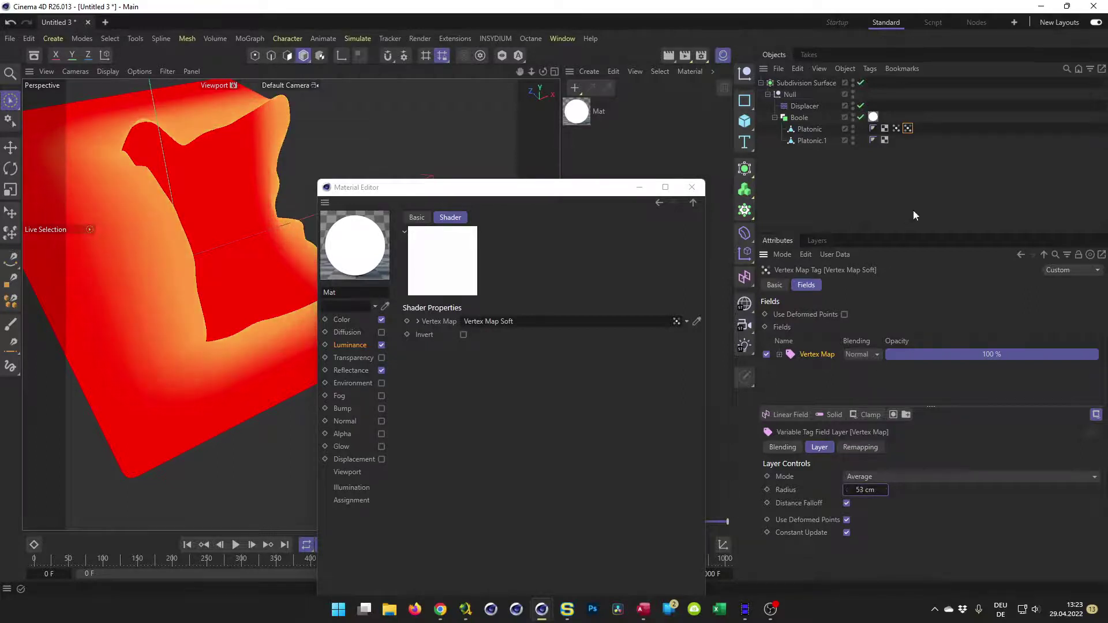
pyautogui.click(894, 173)
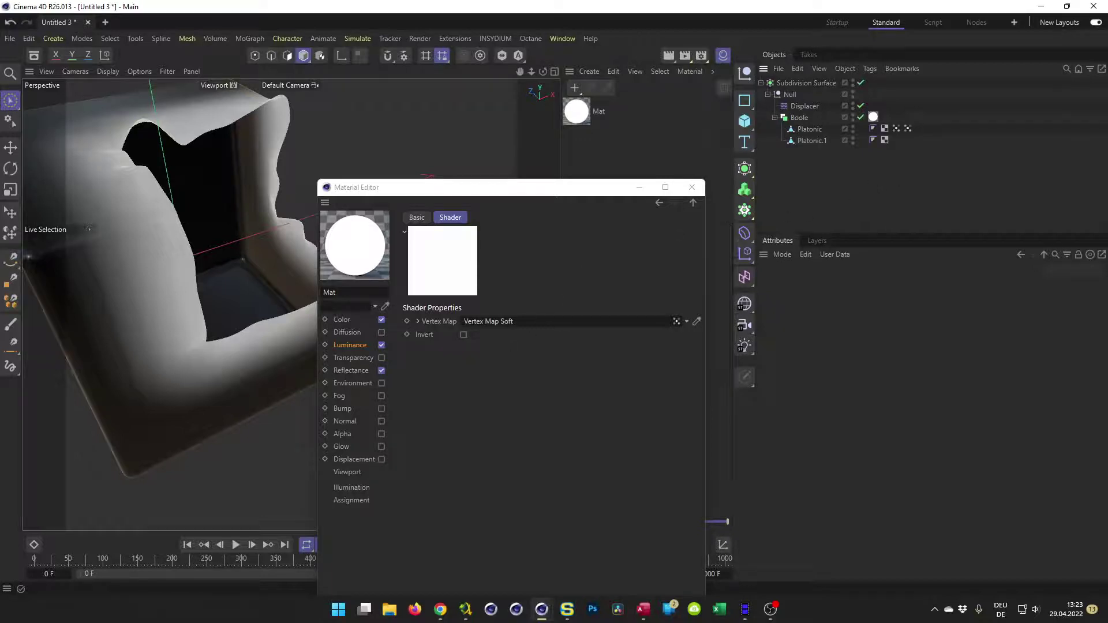
pyautogui.click(350, 345)
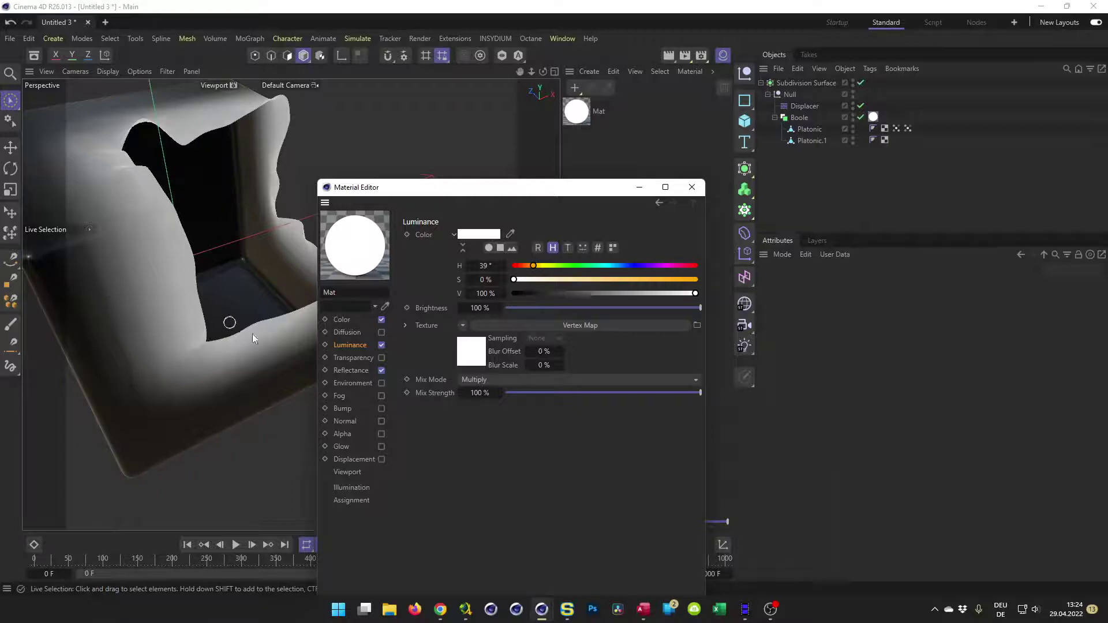
# - Raise the material's Luminance brightness to 200% for a brighter white rim
pyautogui.click(465, 359)
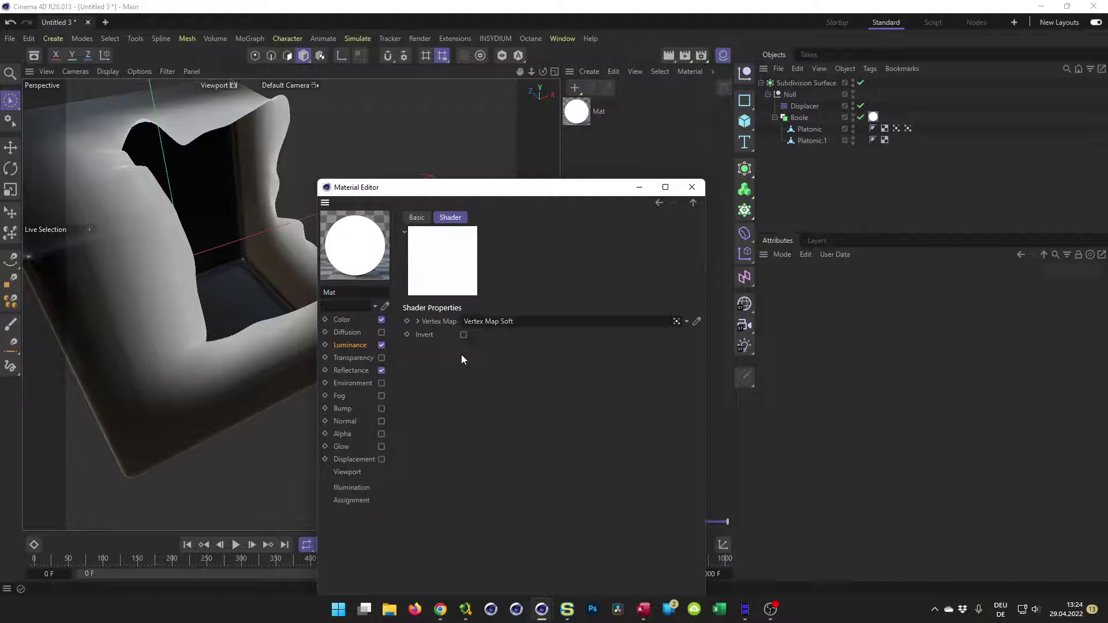
pyautogui.click(349, 344)
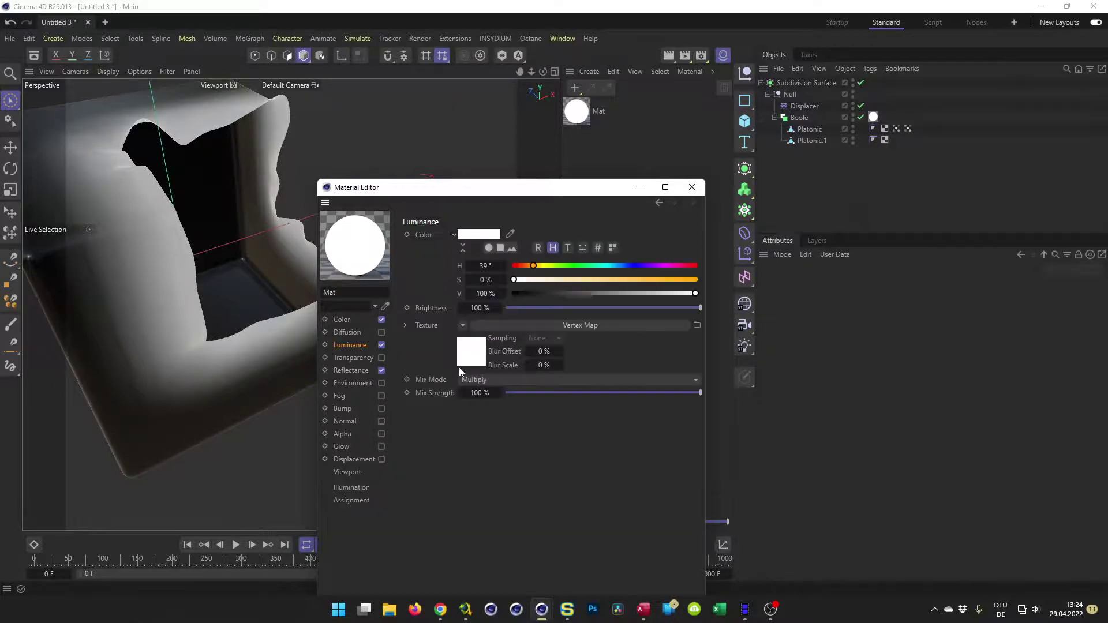
pyautogui.click(497, 310)
pyautogui.press('Return')
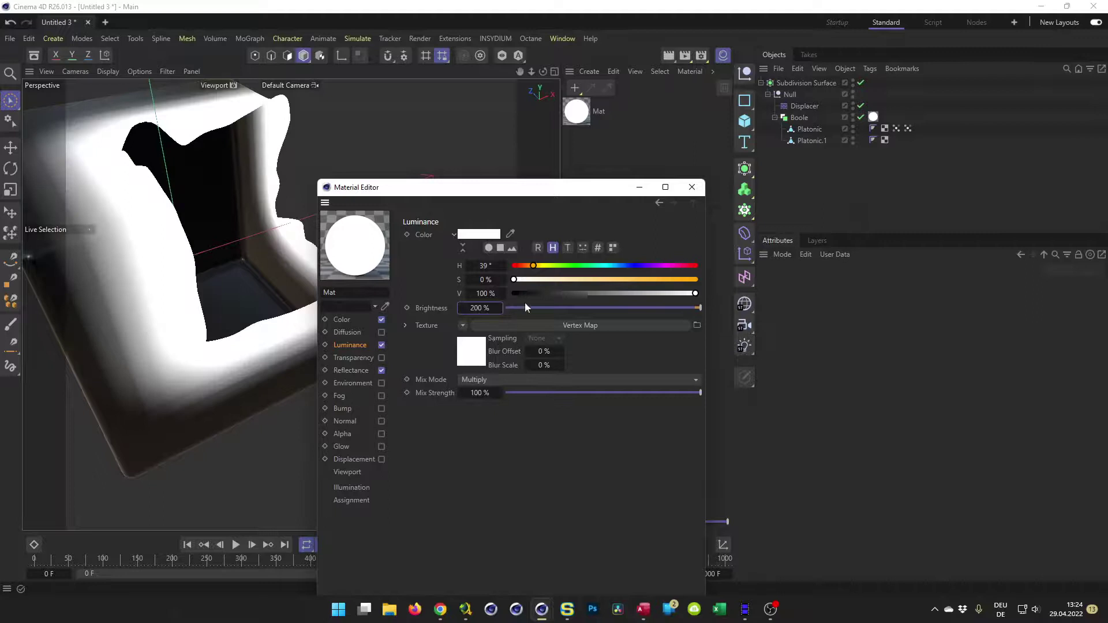
pyautogui.click(896, 128)
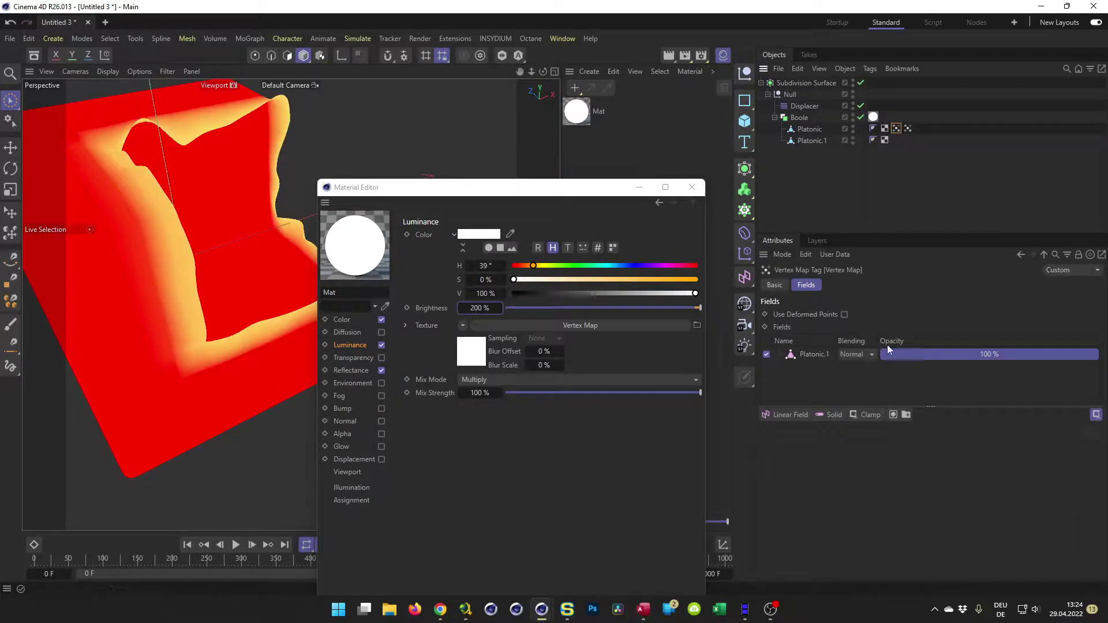
# - Shrink the Platonic.1 field radius to 13 cm and set the soft blend radius to 20 cm
pyautogui.click(814, 355)
pyautogui.moveTo(840, 500); pyautogui.dragTo(811, 500)
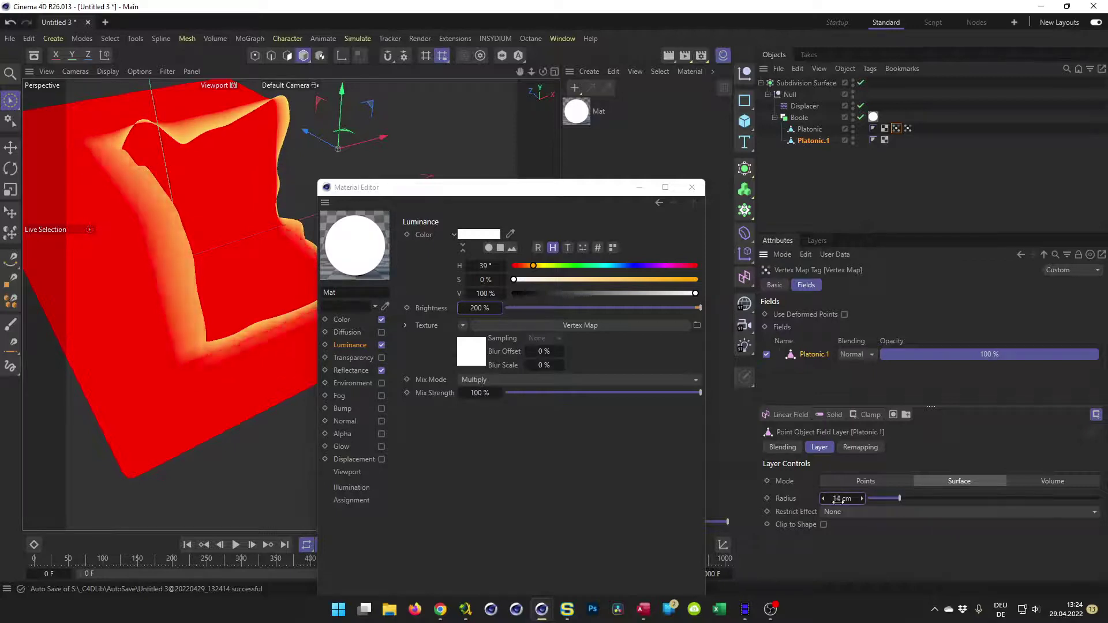
pyautogui.click(908, 128)
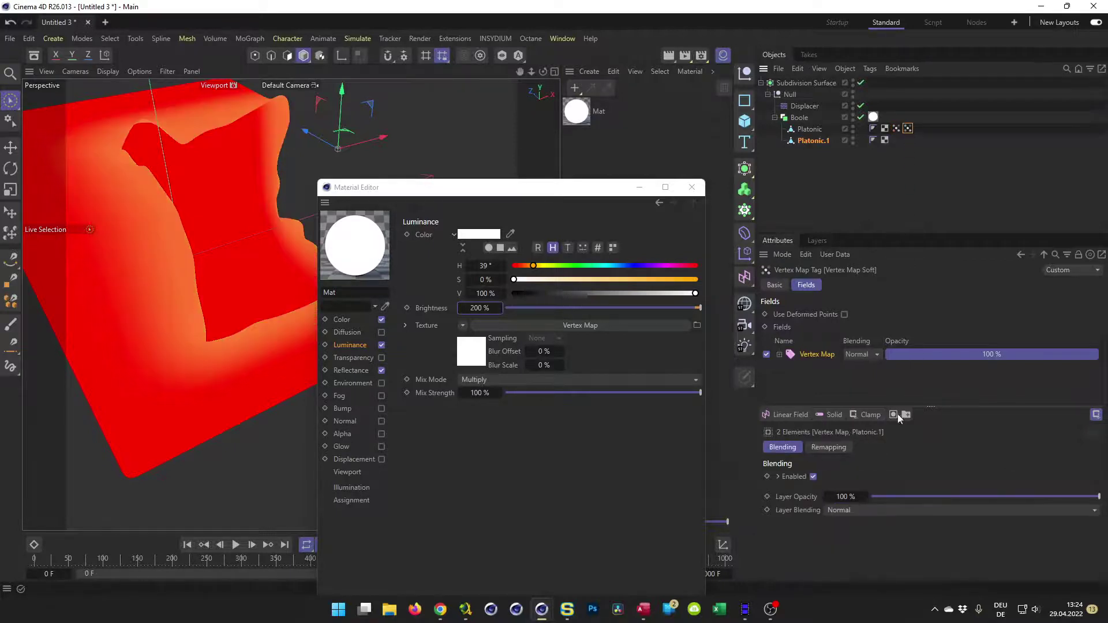
pyautogui.click(817, 355)
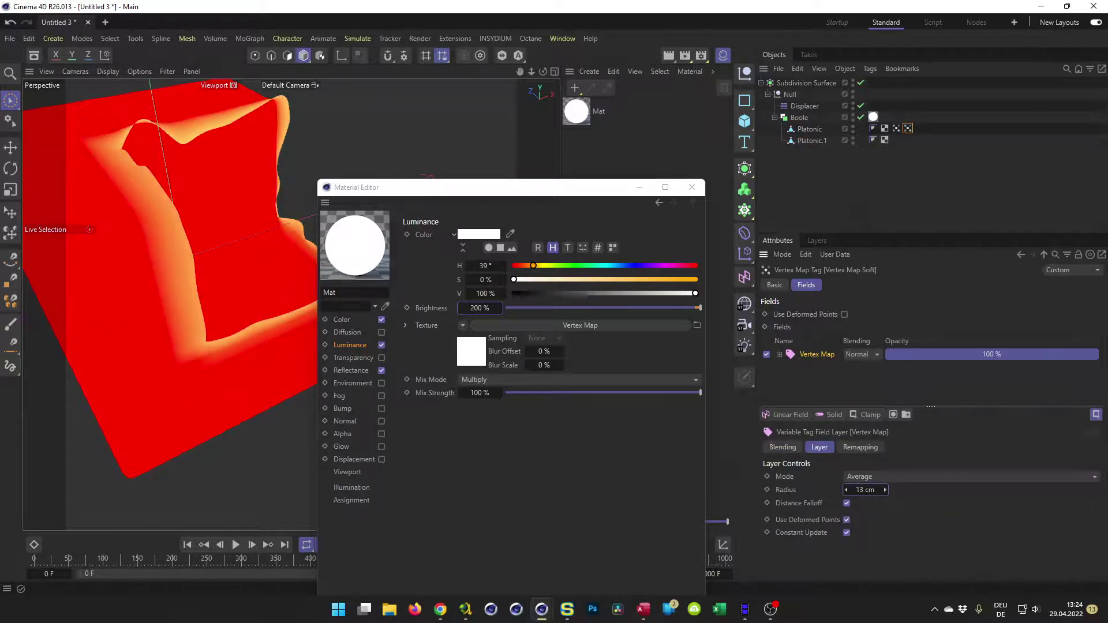
pyautogui.moveTo(885, 489); pyautogui.dragTo(885, 479)
pyautogui.click(819, 184)
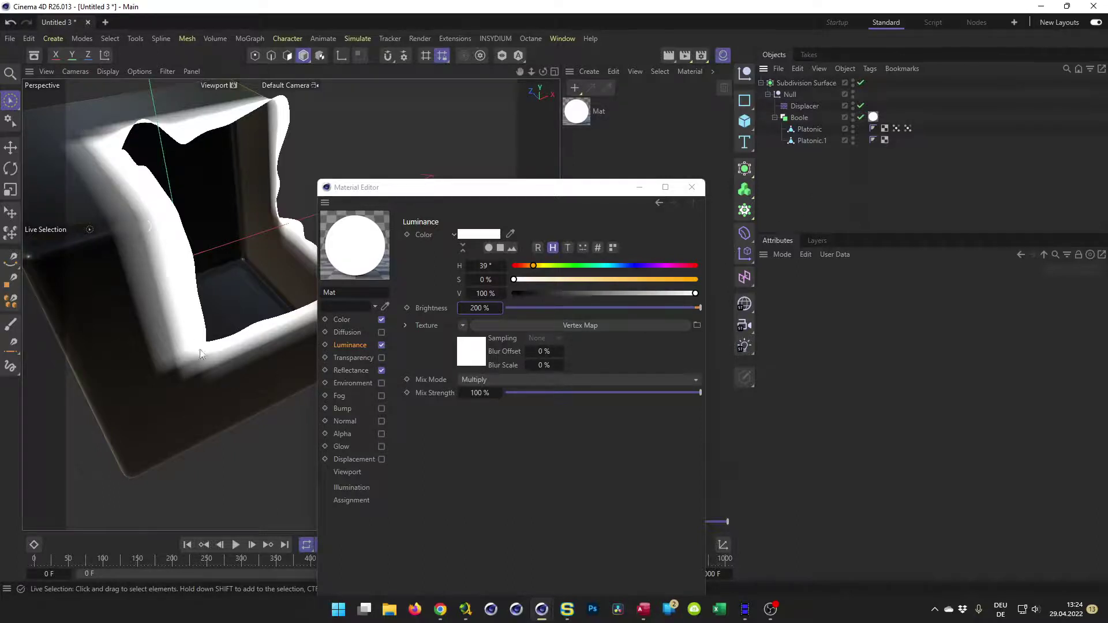
# - Widen the vertex map radius to 41 cm, moving the material window aside to view the model
pyautogui.moveTo(518, 191)
pyautogui.mouseDown()
pyautogui.moveTo(715, 216)
pyautogui.moveTo(530, 191)
pyautogui.mouseUp()
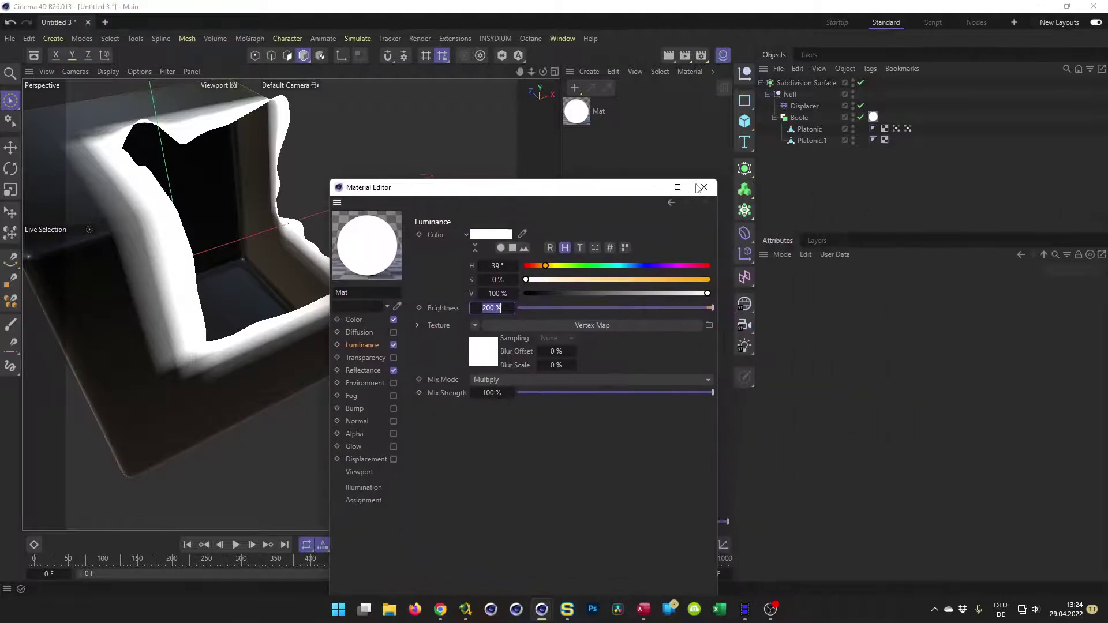
pyautogui.click(908, 129)
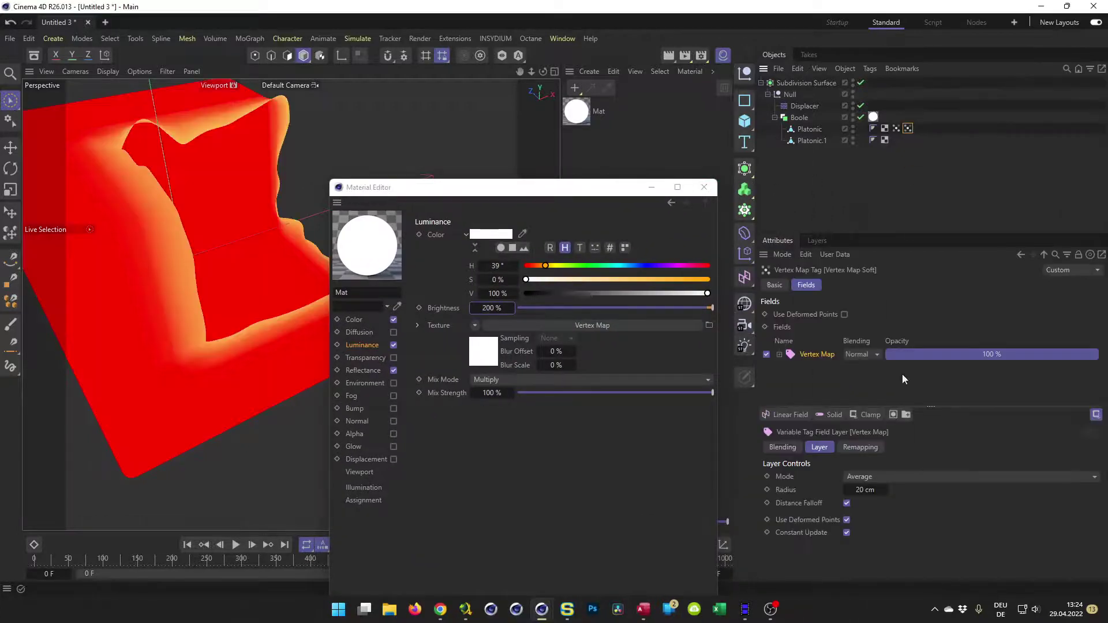
pyautogui.moveTo(870, 491); pyautogui.dragTo(870, 492)
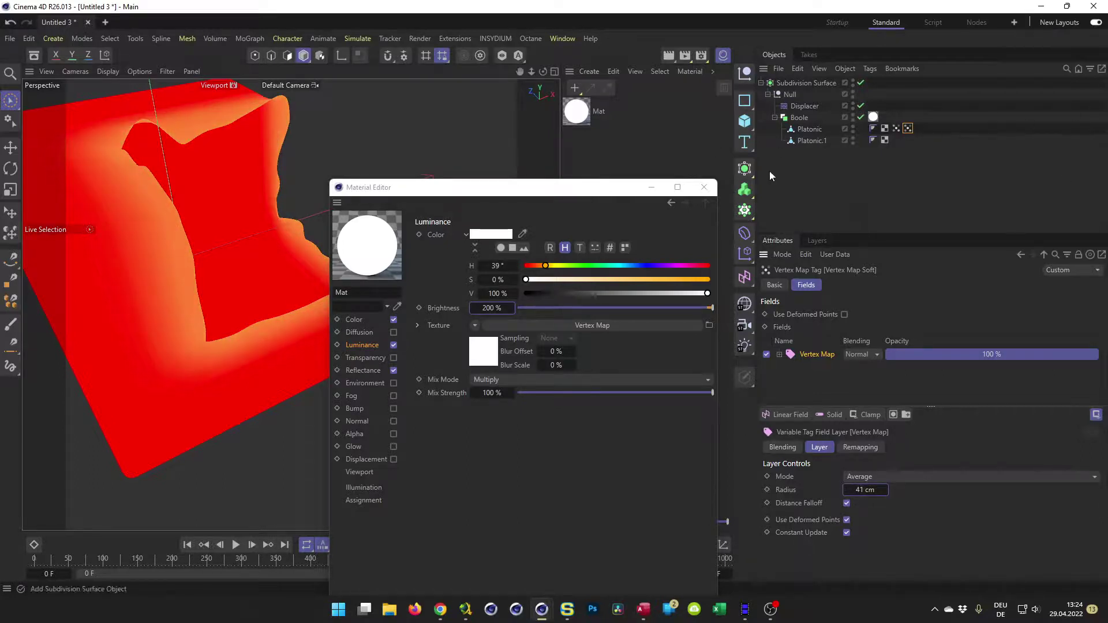
pyautogui.click(830, 174)
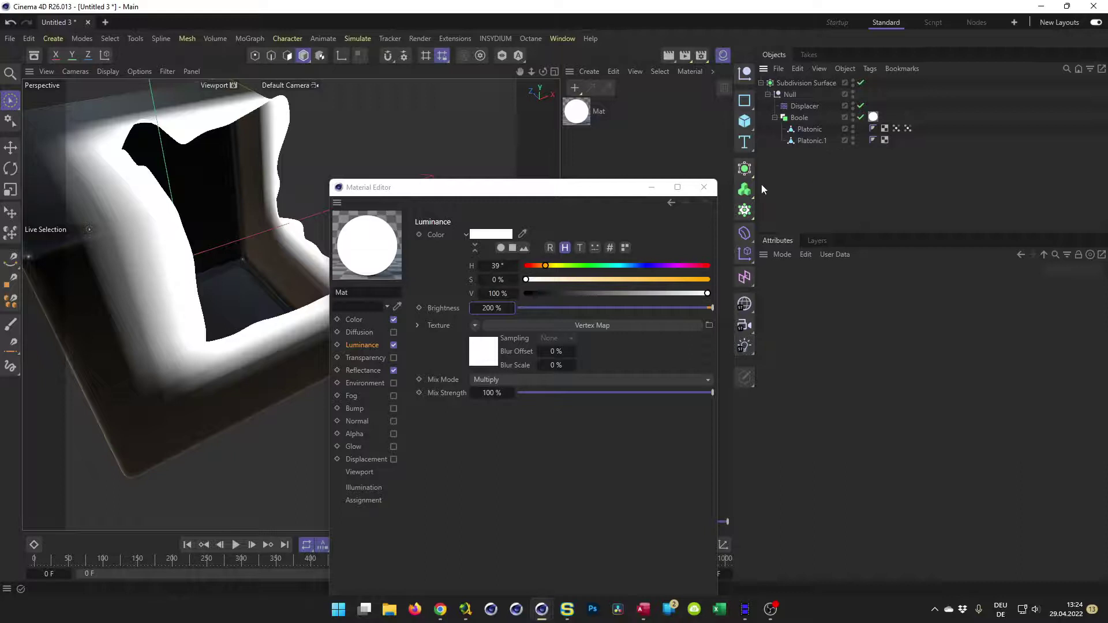
pyautogui.moveTo(490, 187); pyautogui.dragTo(770, 190)
pyautogui.scroll(-5, 346, 277)
# - Play the animation and move Platonic.1 left to reshape the notch
pyautogui.keyDown('alt'); pyautogui.moveTo(271, 346); pyautogui.dragTo(323, 381); pyautogui.keyUp('alt')
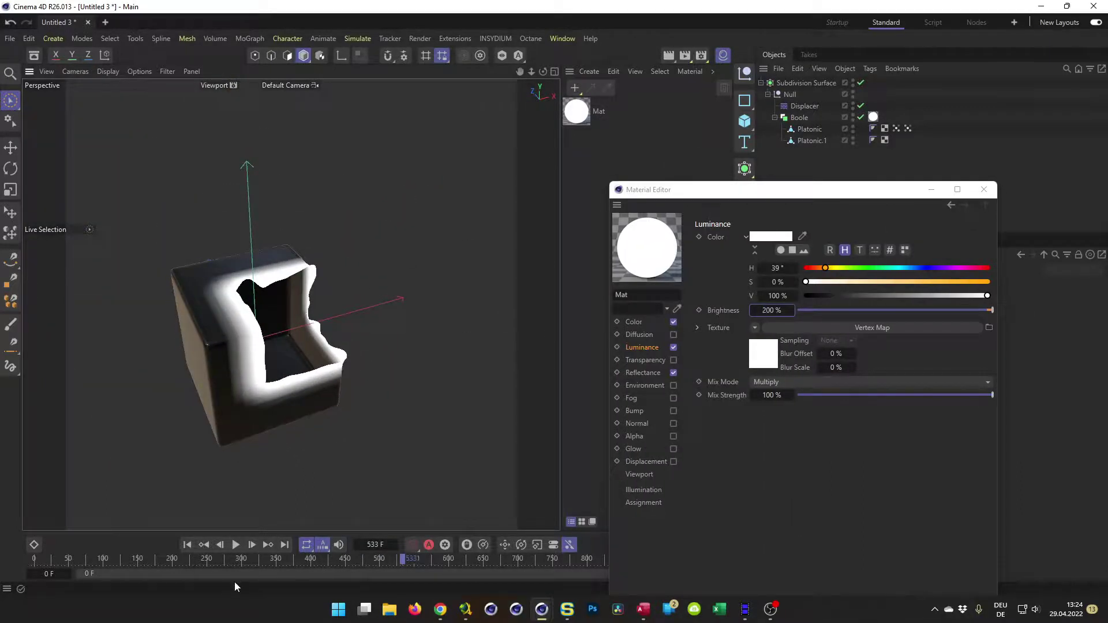
pyautogui.click(236, 545)
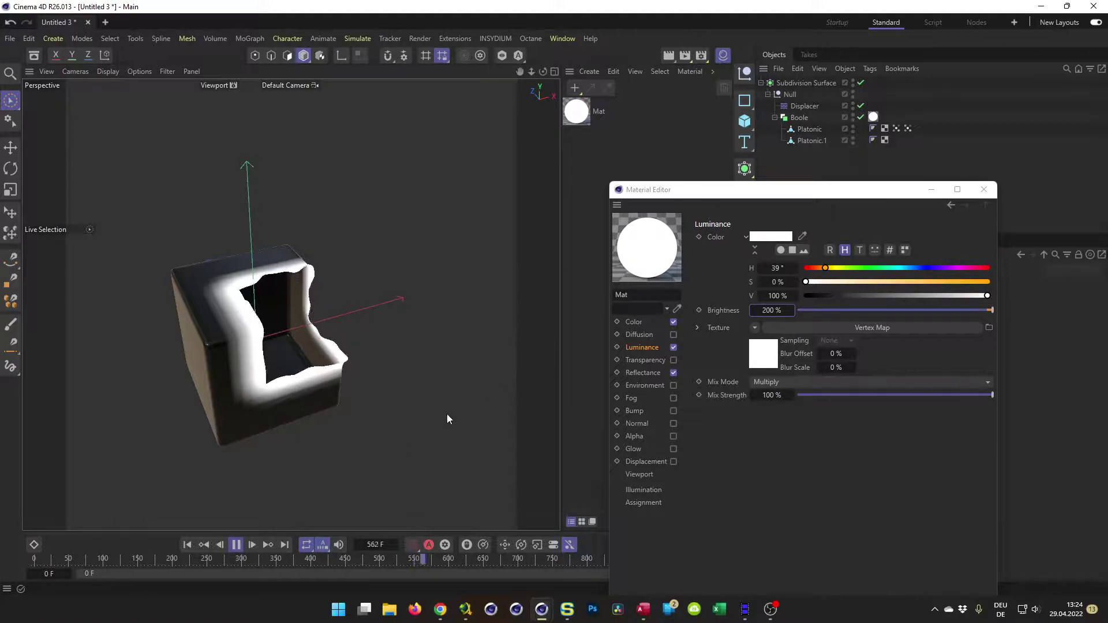
pyautogui.click(806, 140)
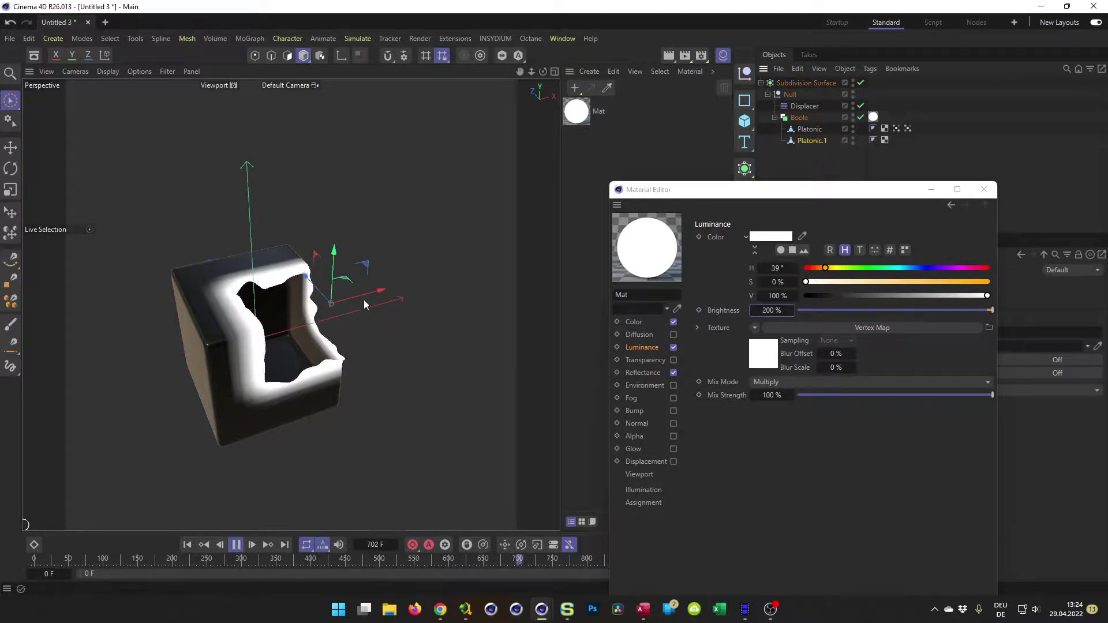
pyautogui.moveTo(363, 269)
pyautogui.mouseDown()
pyautogui.moveTo(365, 247)
pyautogui.moveTo(240, 217)
pyautogui.moveTo(174, 284)
pyautogui.moveTo(208, 324)
pyautogui.moveTo(341, 340)
pyautogui.moveTo(340, 250)
pyautogui.moveTo(365, 283)
pyautogui.moveTo(362, 262)
pyautogui.moveTo(369, 272)
pyautogui.mouseUp()
pyautogui.scroll(5, 288, 359)
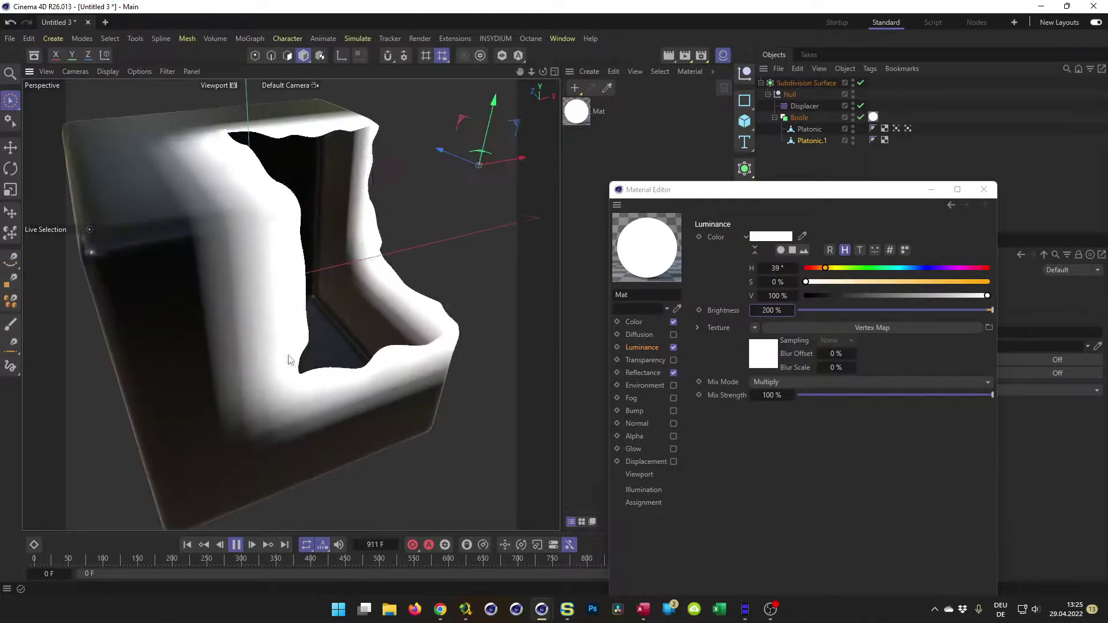
# - Close the material settings and clear the object selection
pyautogui.click(810, 130)
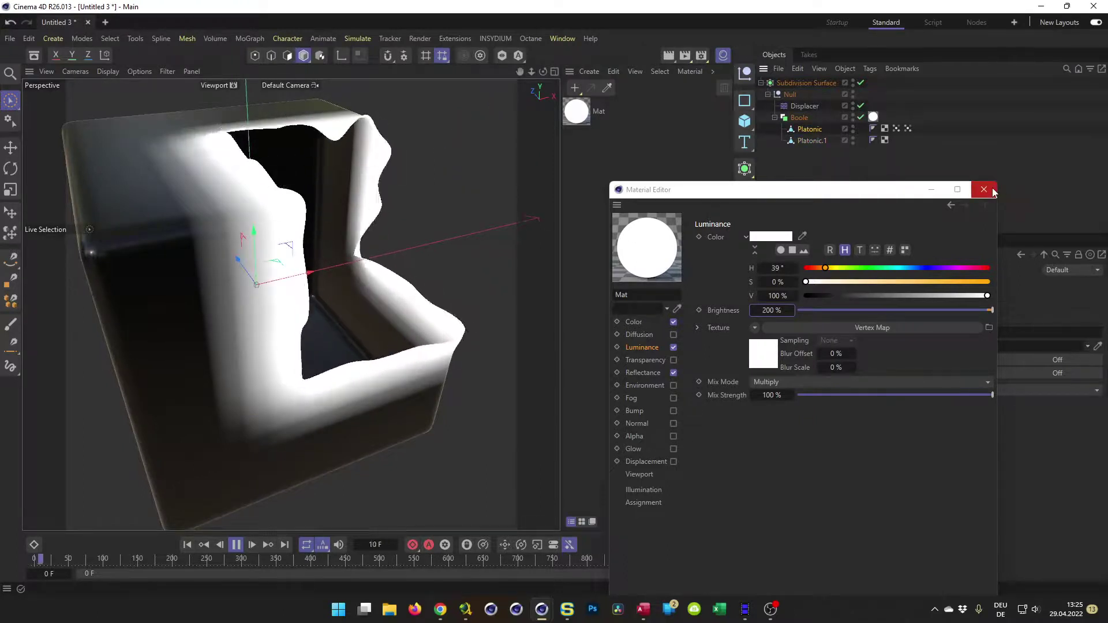
pyautogui.click(992, 190)
pyautogui.click(992, 189)
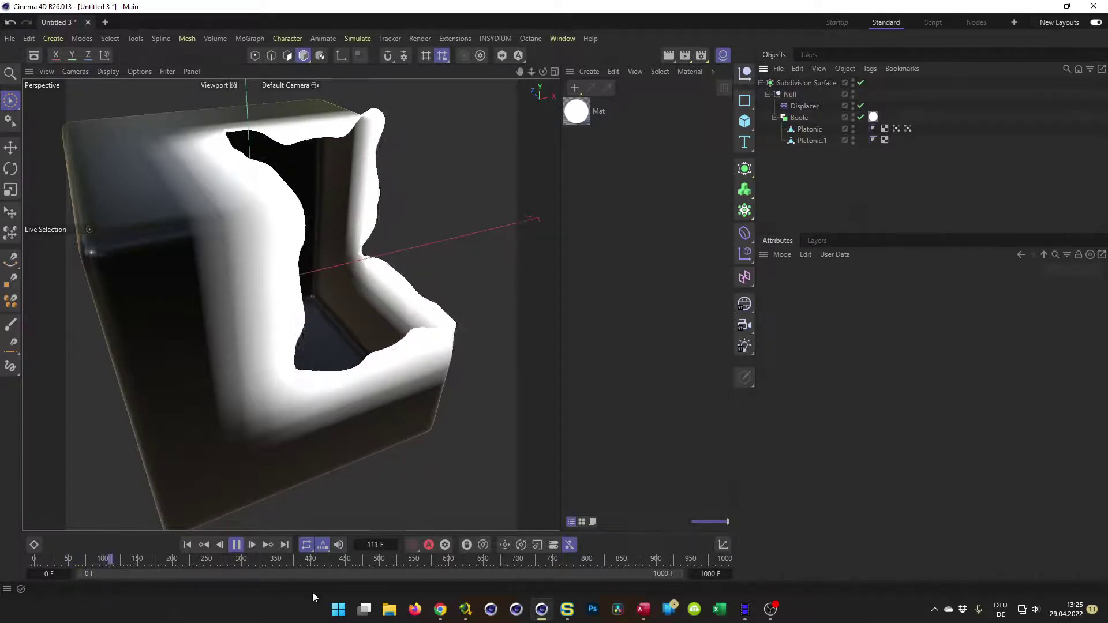
# - Stop playback, rewind to the start, and overlay wireframe lines on the shaded mesh
pyautogui.click(237, 546)
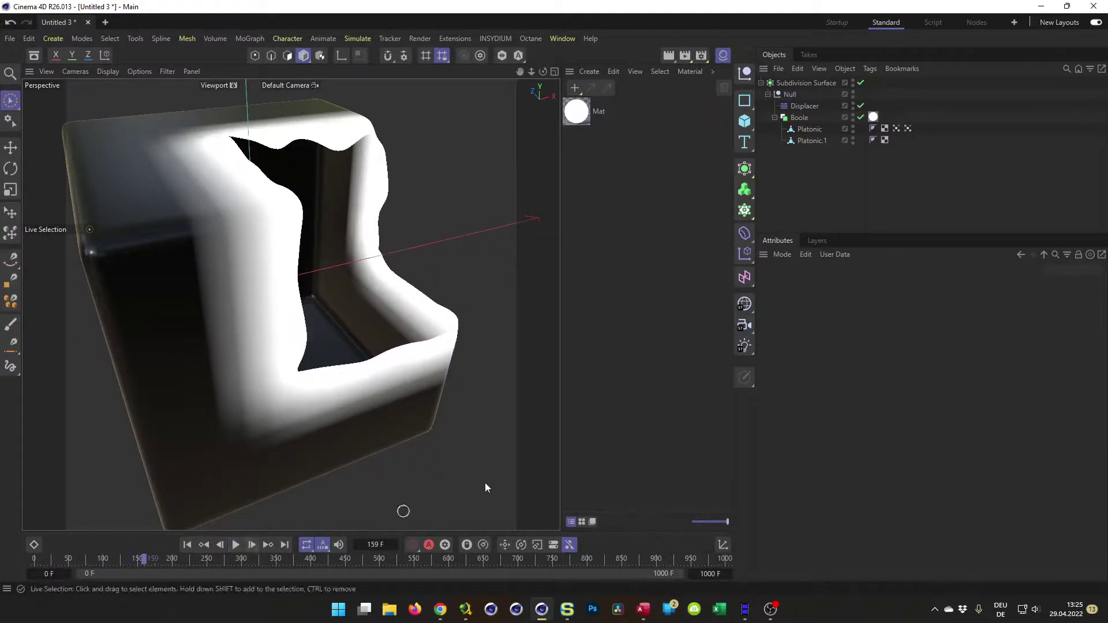
pyautogui.click(190, 547)
pyautogui.click(816, 131)
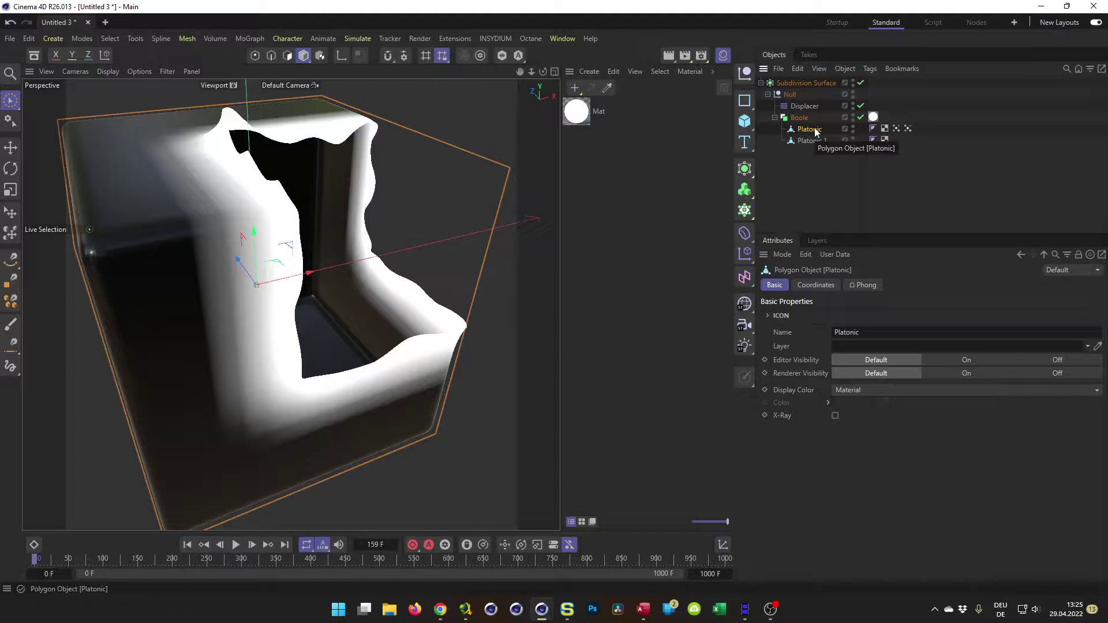
pyautogui.press('n')
pyautogui.press('b')
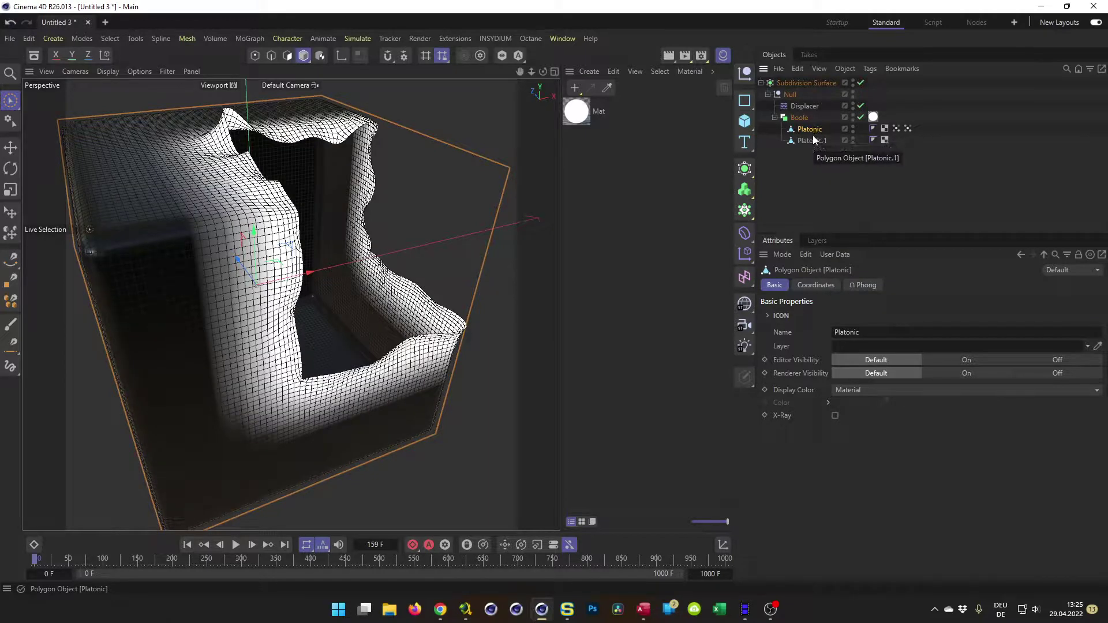
# - Disable Subdivision Surface smoothing and inspect the coarse displaced rim from several angles
pyautogui.click(860, 83)
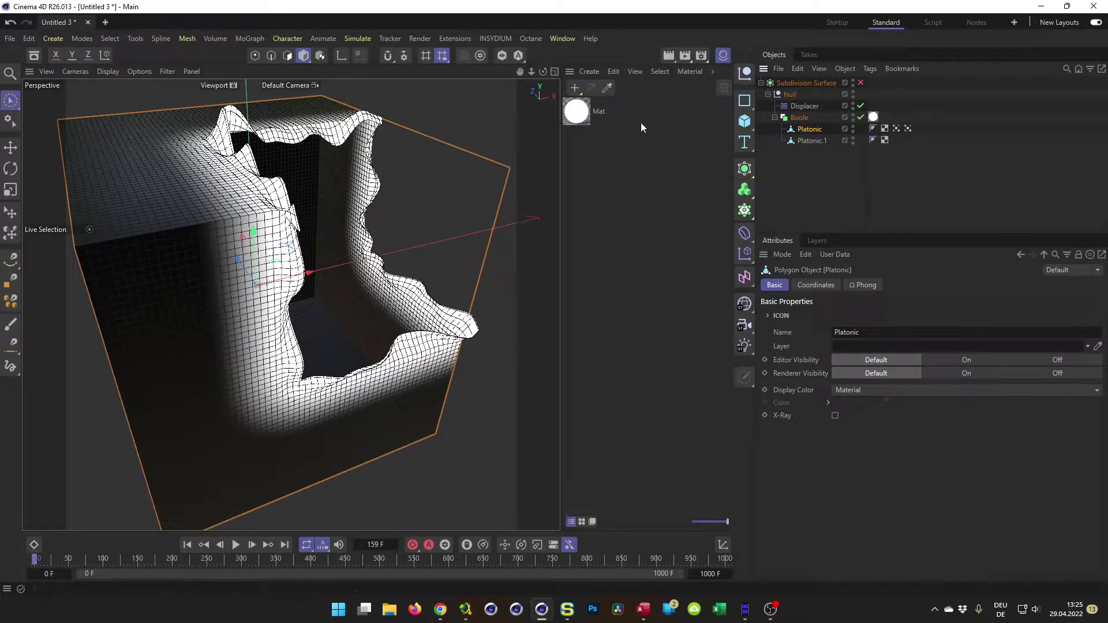
pyautogui.keyDown('alt'); pyautogui.moveTo(300, 326); pyautogui.dragTo(262, 333); pyautogui.keyUp('alt')
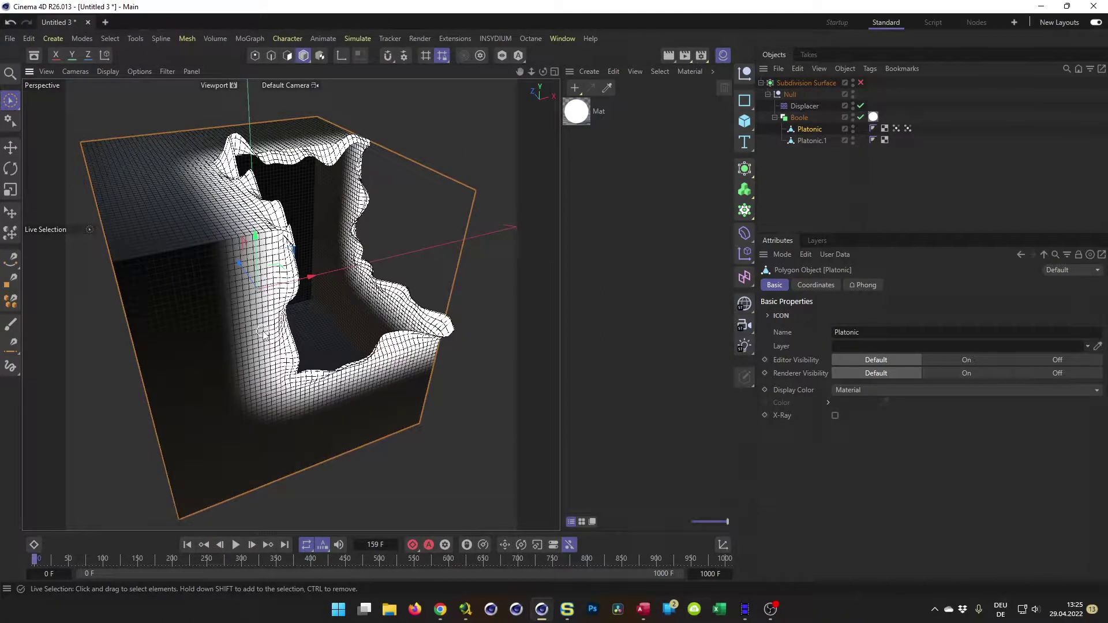
pyautogui.keyDown('alt'); pyautogui.moveTo(265, 330); pyautogui.dragTo(289, 399); pyautogui.keyUp('alt')
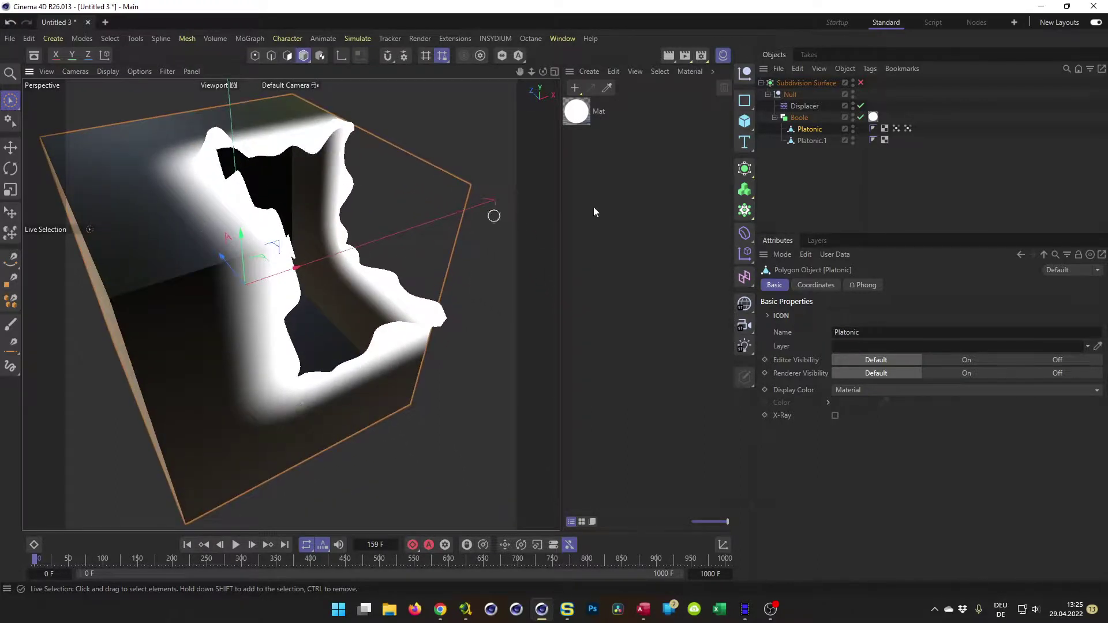
pyautogui.moveTo(448, 165)
pyautogui.keyDown('alt'); pyautogui.mouseDown()
pyautogui.moveTo(325, 150)
pyautogui.moveTo(358, 181)
pyautogui.moveTo(438, 156)
pyautogui.mouseUp(); pyautogui.keyUp('alt')
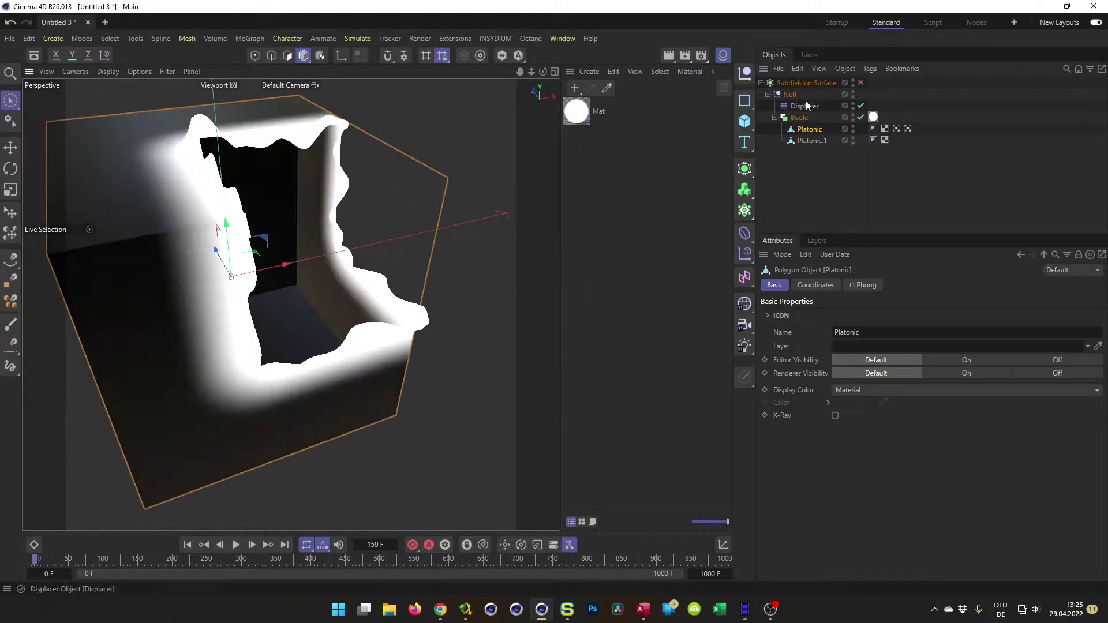
# - Set Subdivision Surface editor and render levels to 1, re-enable it, and replay the animation
pyautogui.click(815, 84)
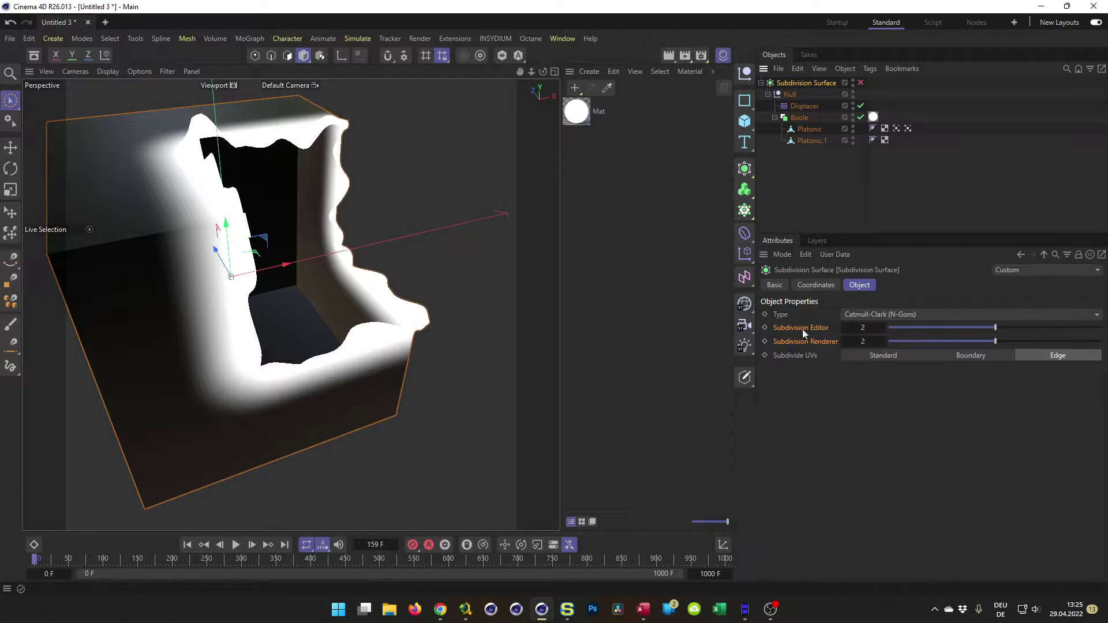
pyautogui.click(844, 328)
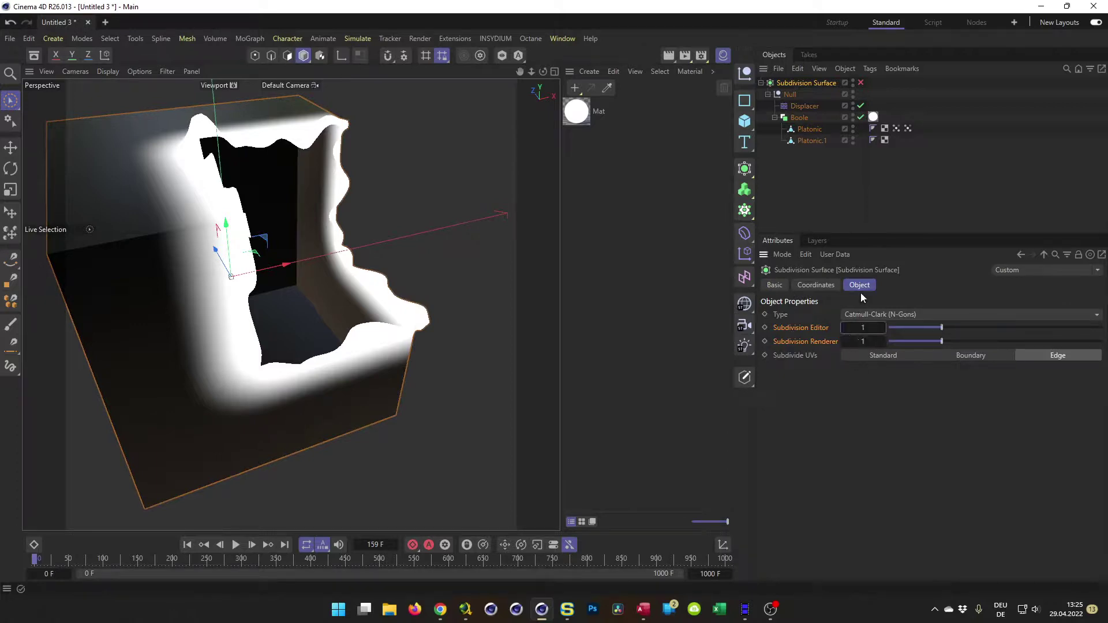
pyautogui.click(860, 82)
pyautogui.moveTo(260, 309)
pyautogui.keyDown('alt'); pyautogui.mouseDown()
pyautogui.moveTo(290, 304)
pyautogui.moveTo(233, 314)
pyautogui.moveTo(216, 348)
pyautogui.moveTo(249, 309)
pyautogui.mouseUp(); pyautogui.keyUp('alt')
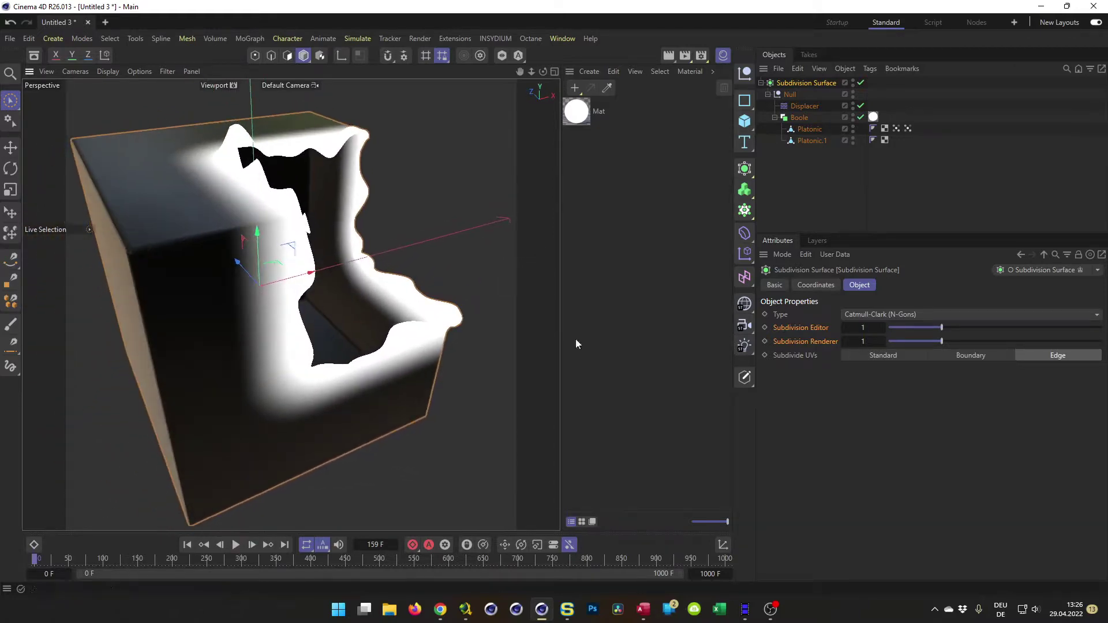
pyautogui.click(235, 545)
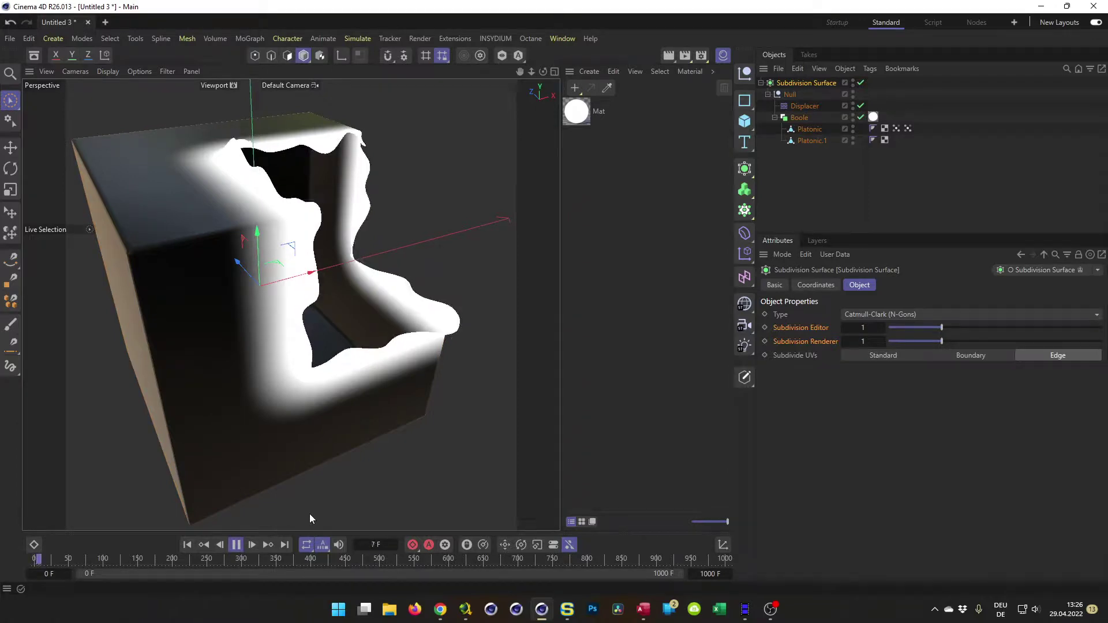
# - Move Platonic.1 about 21.8 cm up-right, pause at frame 40, and inspect the notch
pyautogui.click(812, 140)
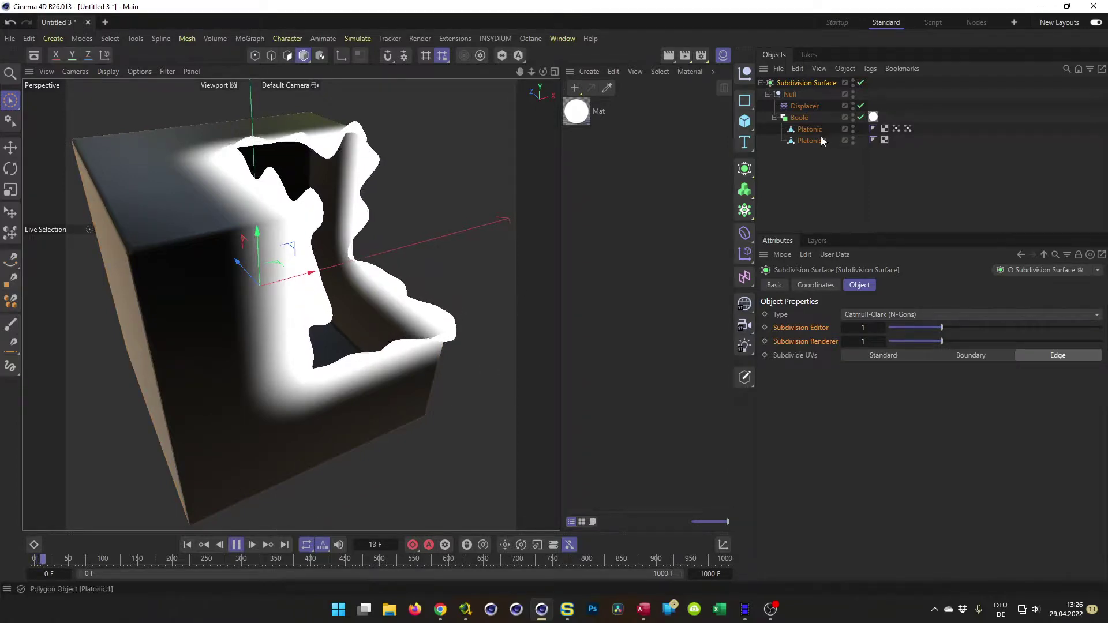
pyautogui.moveTo(508, 191); pyautogui.dragTo(433, 142)
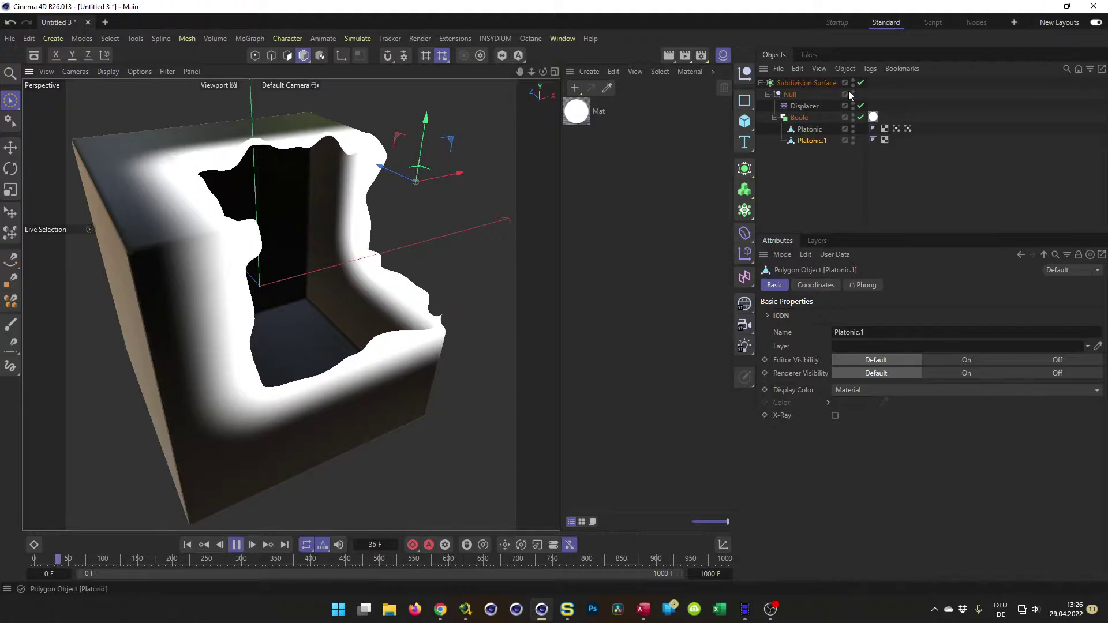
pyautogui.press('space')
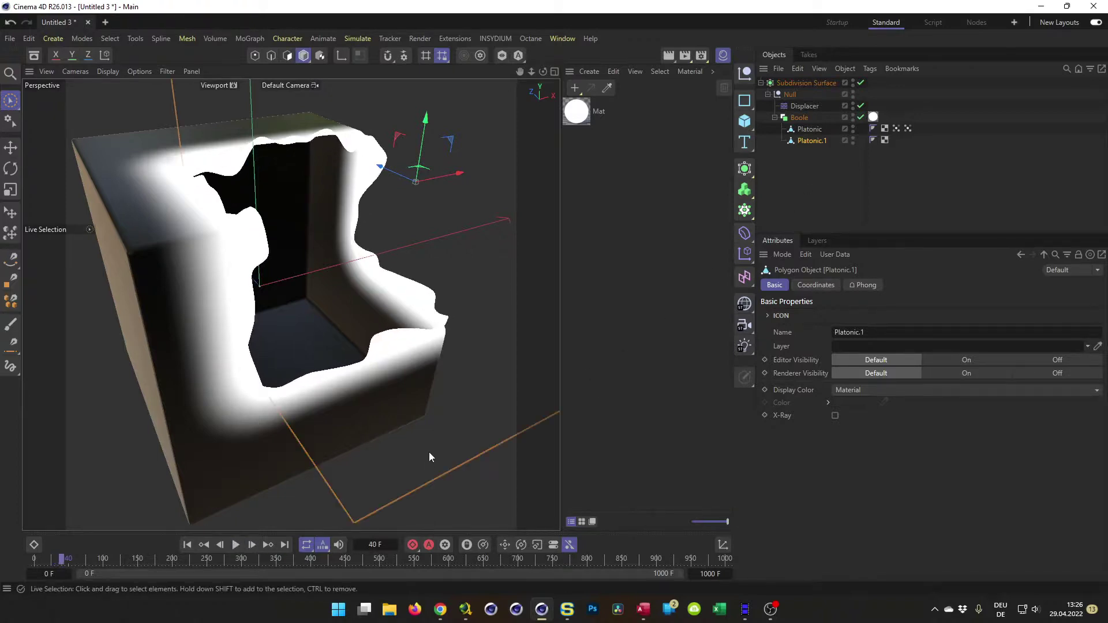
pyautogui.keyDown('alt'); pyautogui.moveTo(428, 453); pyautogui.dragTo(291, 411); pyautogui.keyUp('alt')
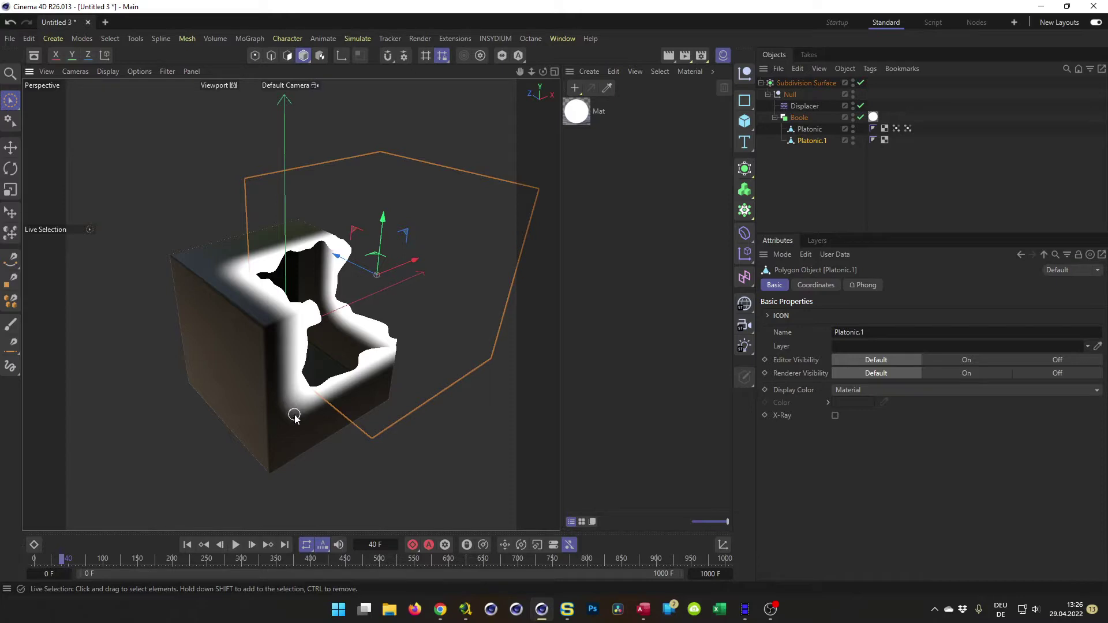
pyautogui.keyDown('alt'); pyautogui.moveTo(348, 379); pyautogui.dragTo(407, 357); pyautogui.keyUp('alt')
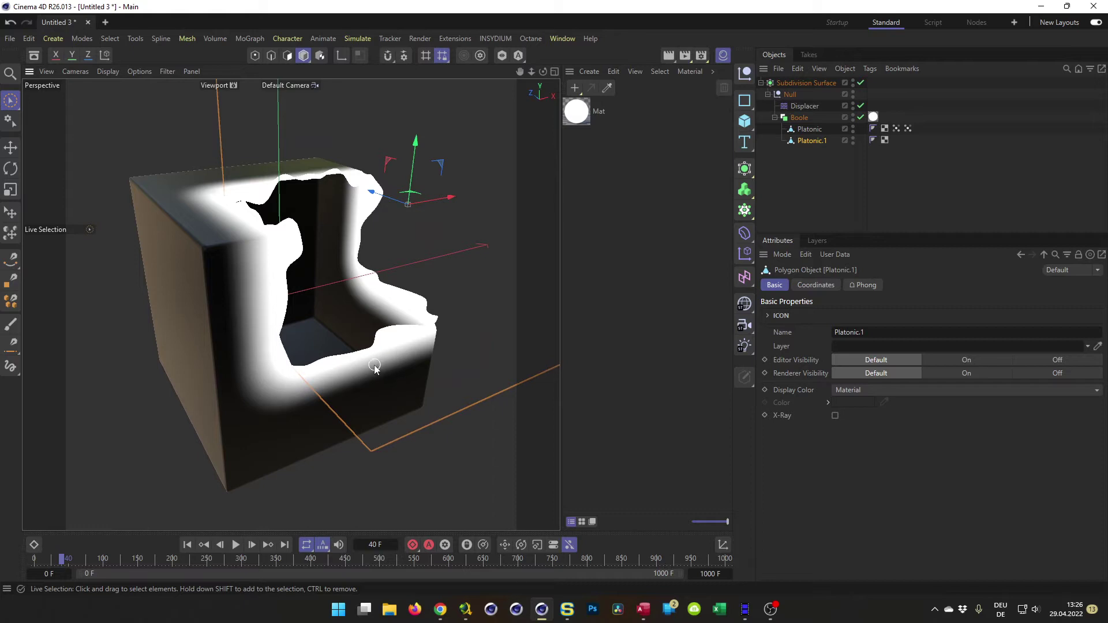
pyautogui.keyDown('alt'); pyautogui.moveTo(374, 366); pyautogui.dragTo(370, 364); pyautogui.keyUp('alt')
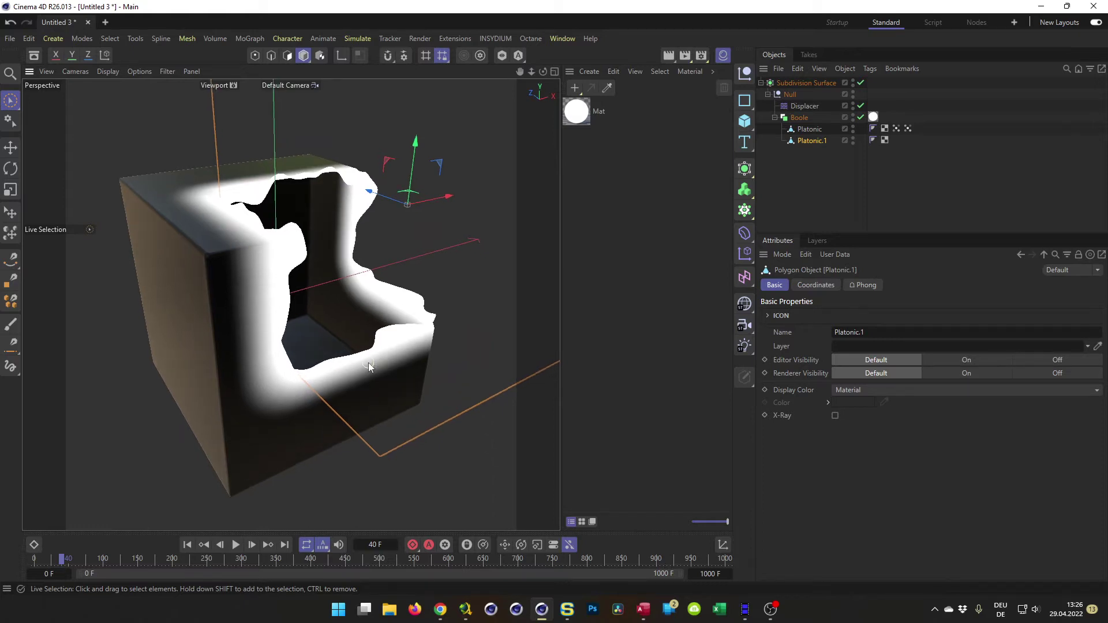